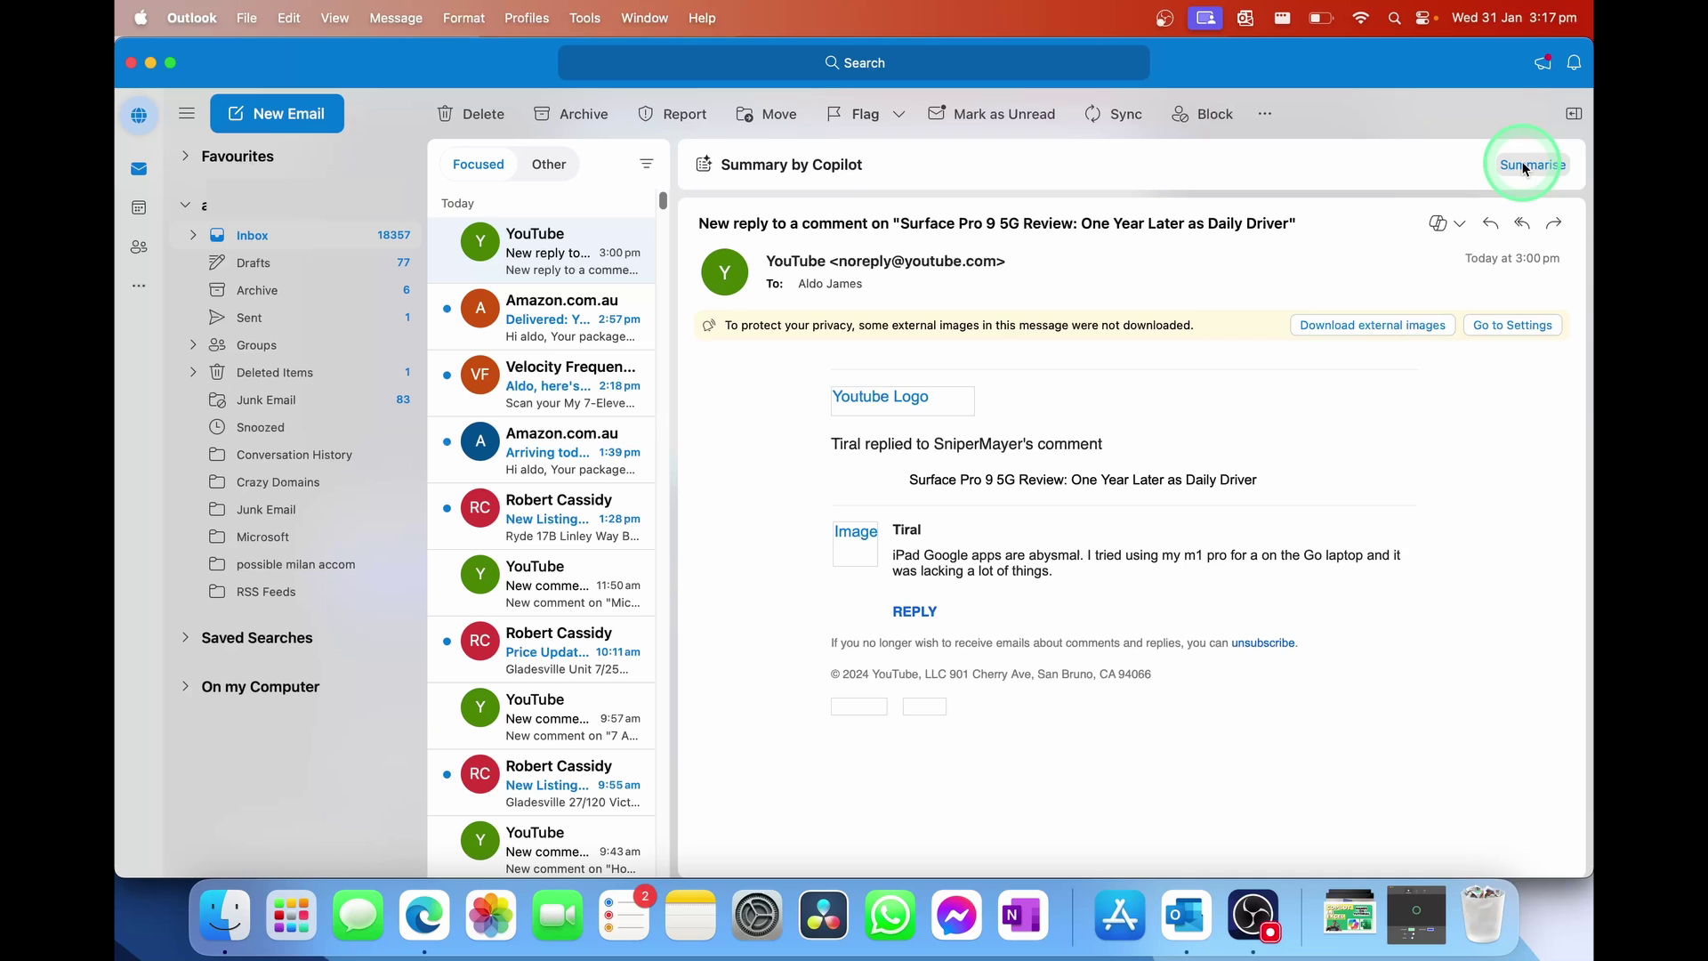
Have Copilot summarise the YouTube comment-reply email about iPad Google apps
drag(846, 222, 1146, 217)
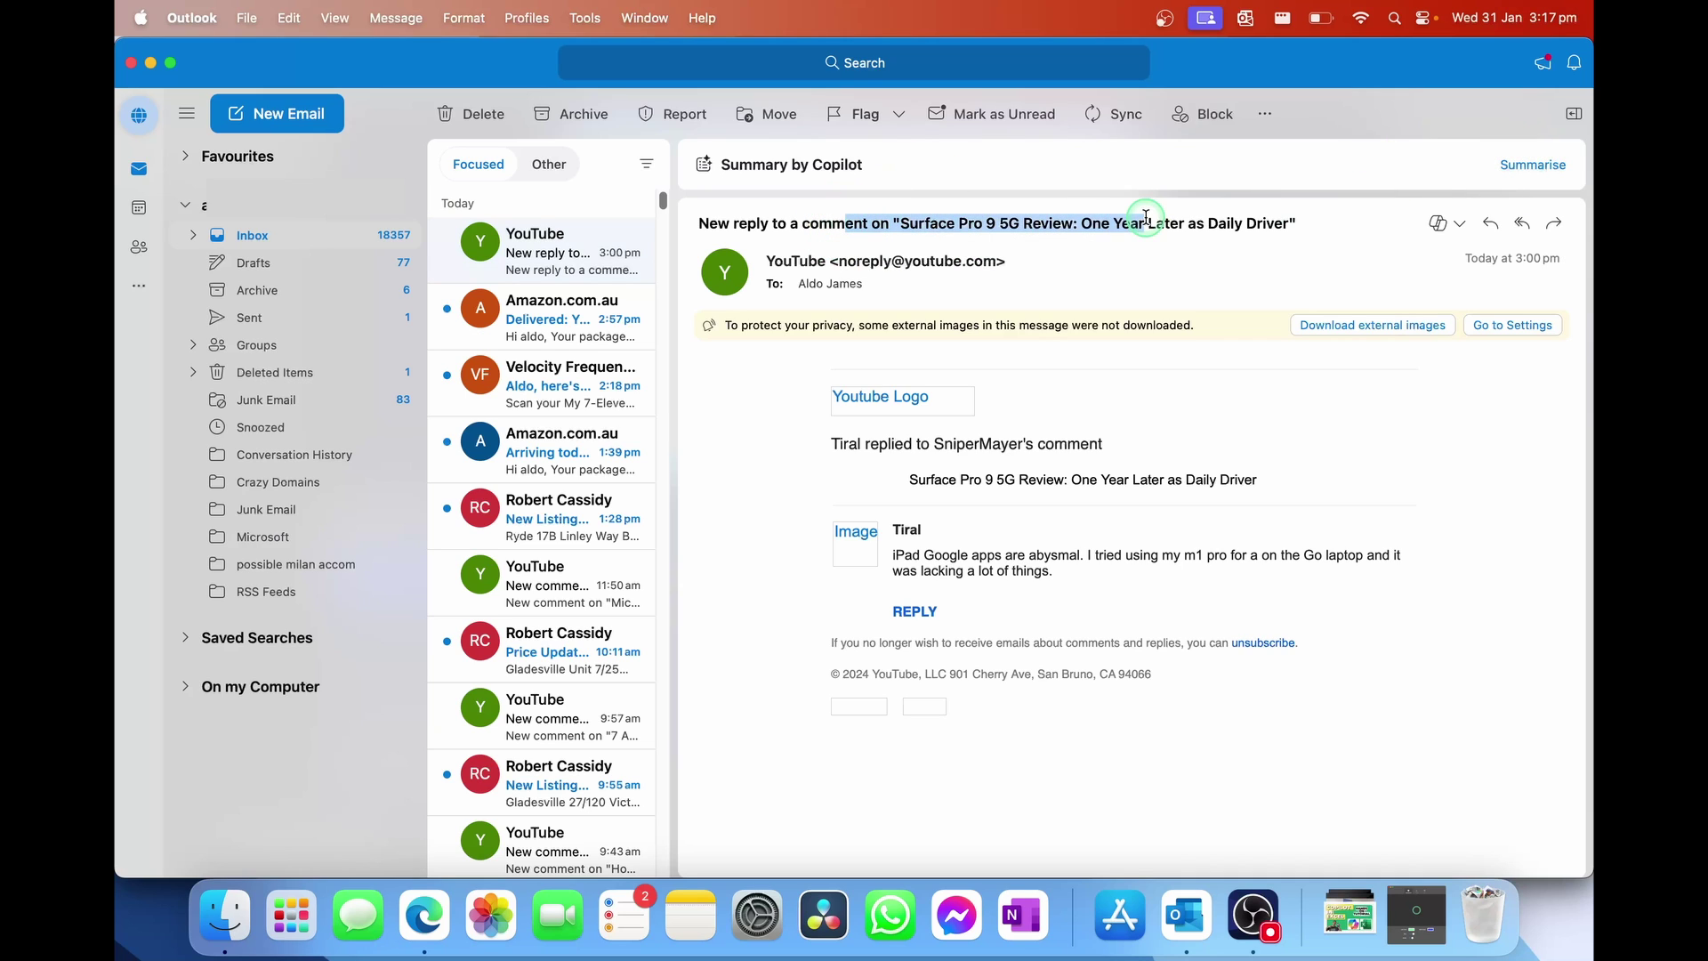
click(1192, 217)
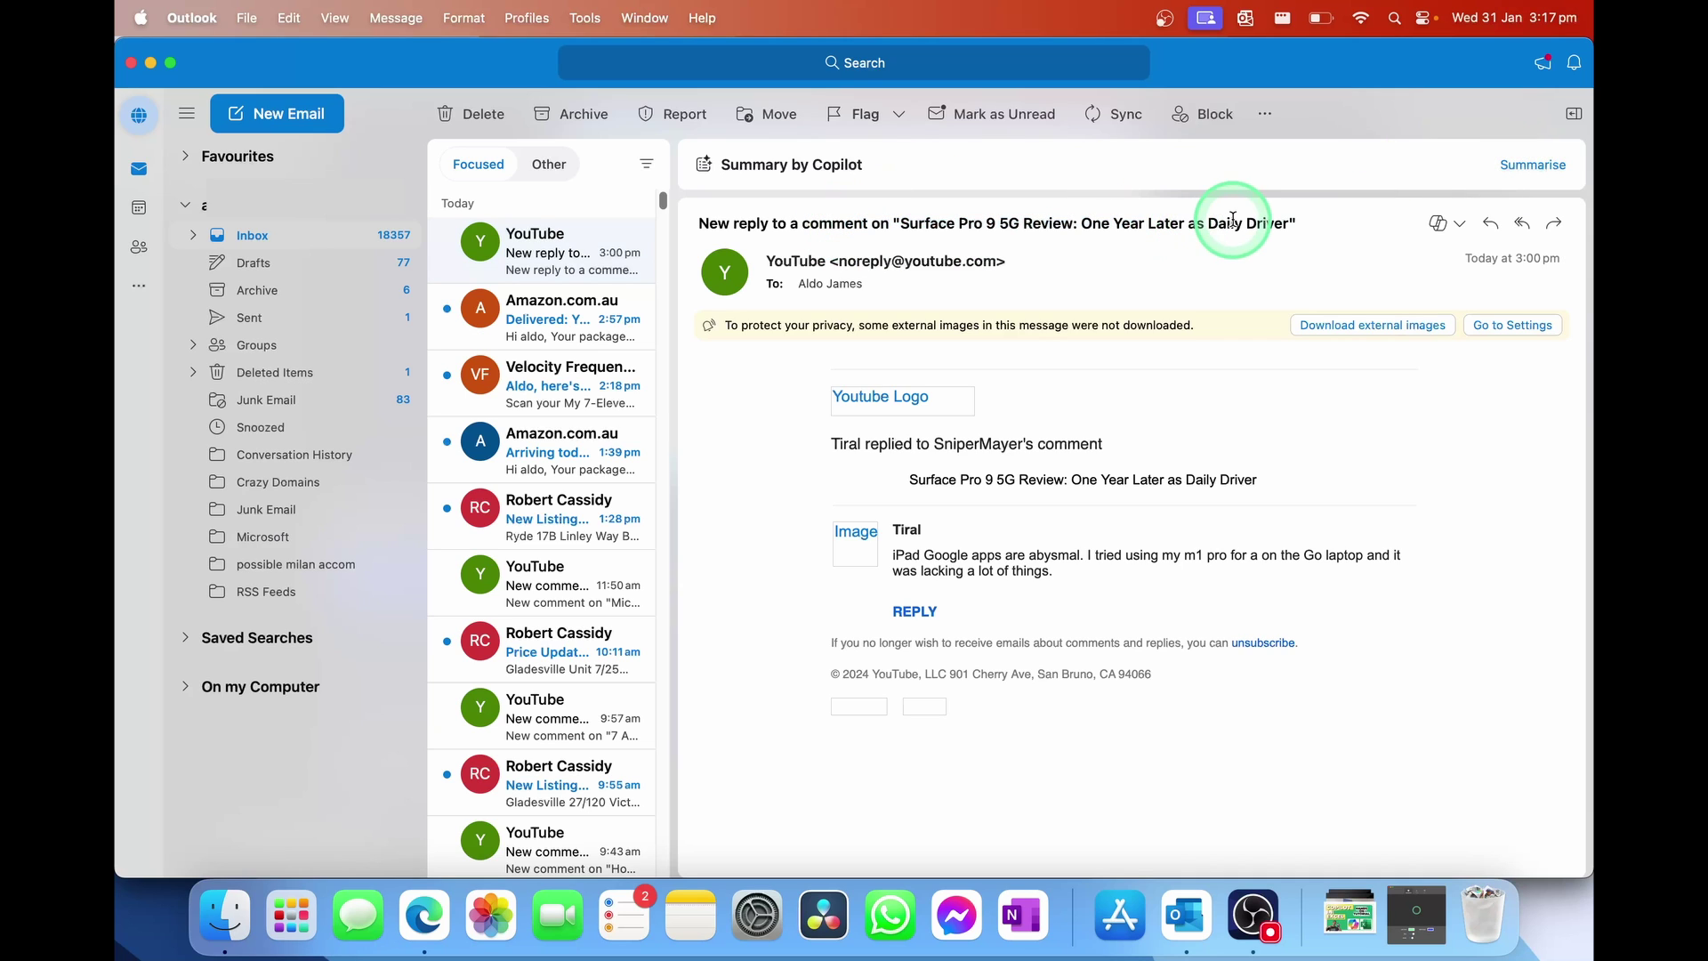
click(1459, 225)
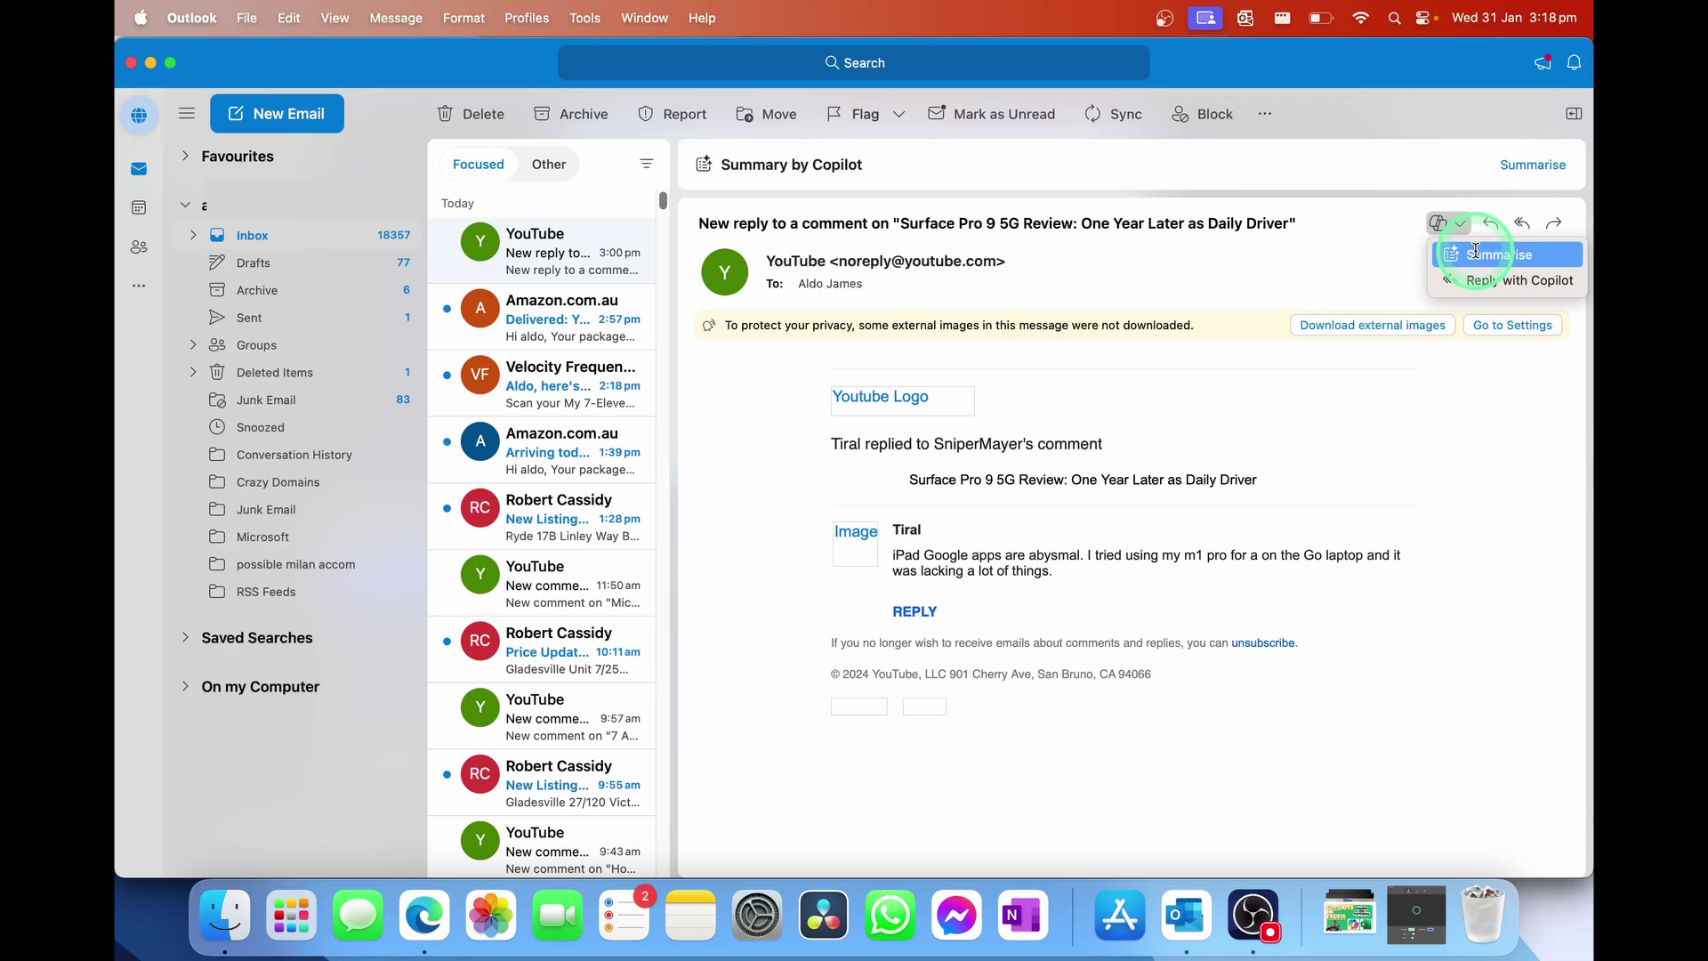
click(1493, 281)
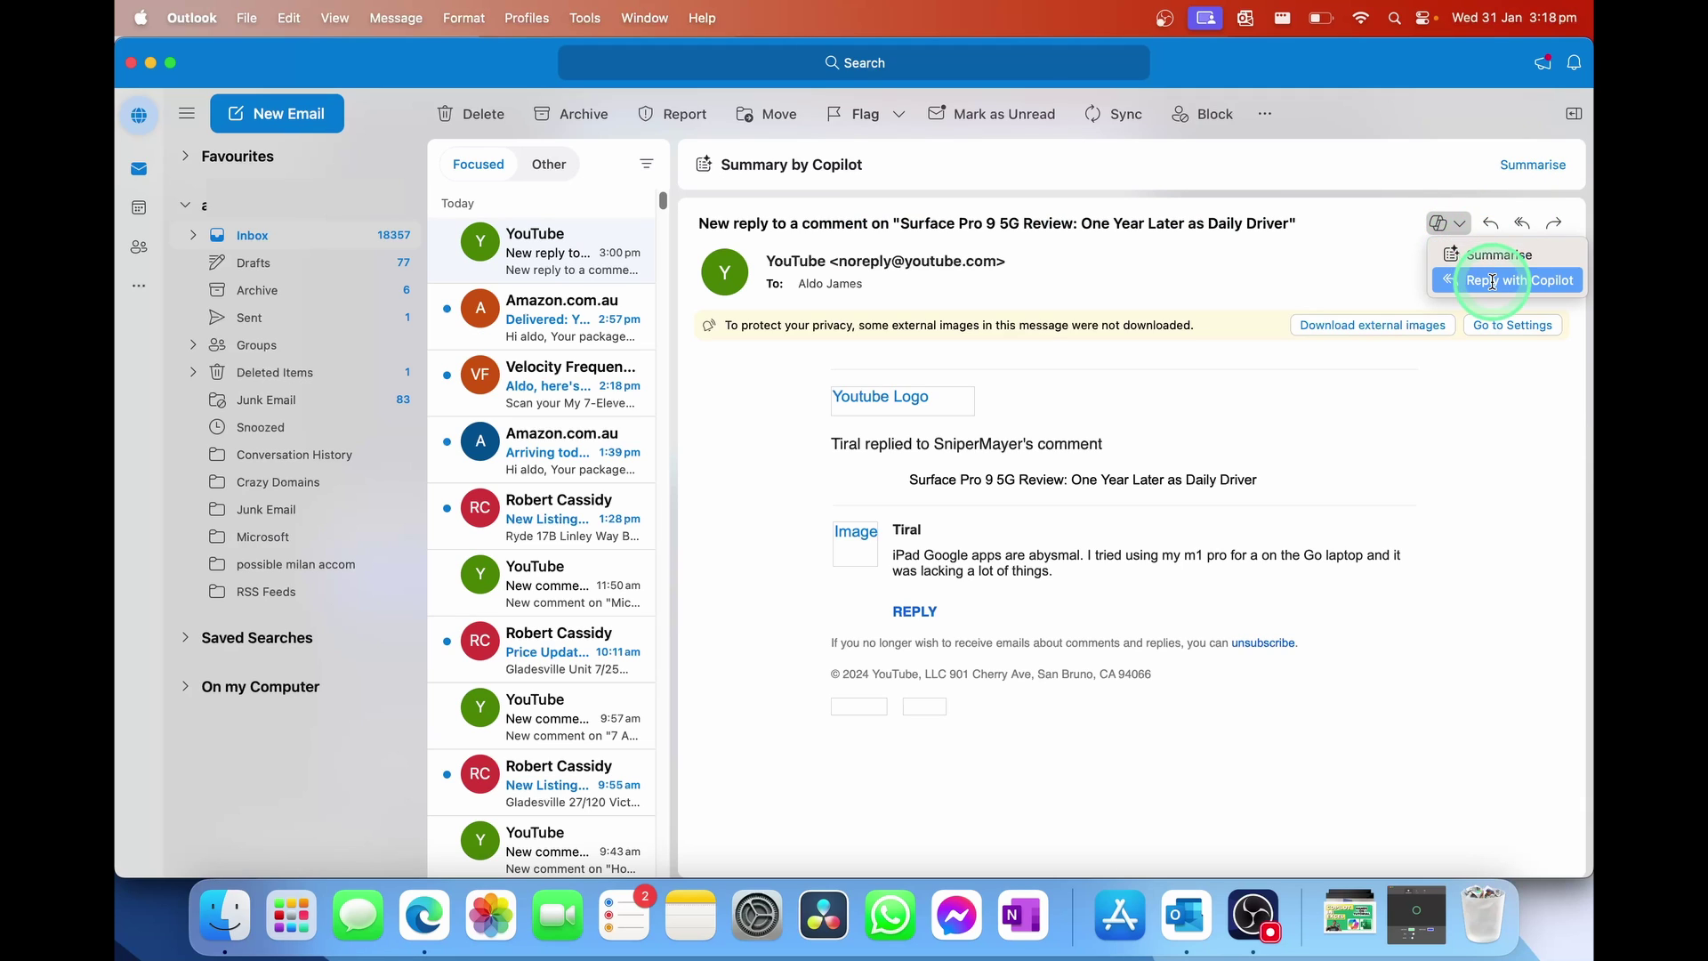
click(1505, 165)
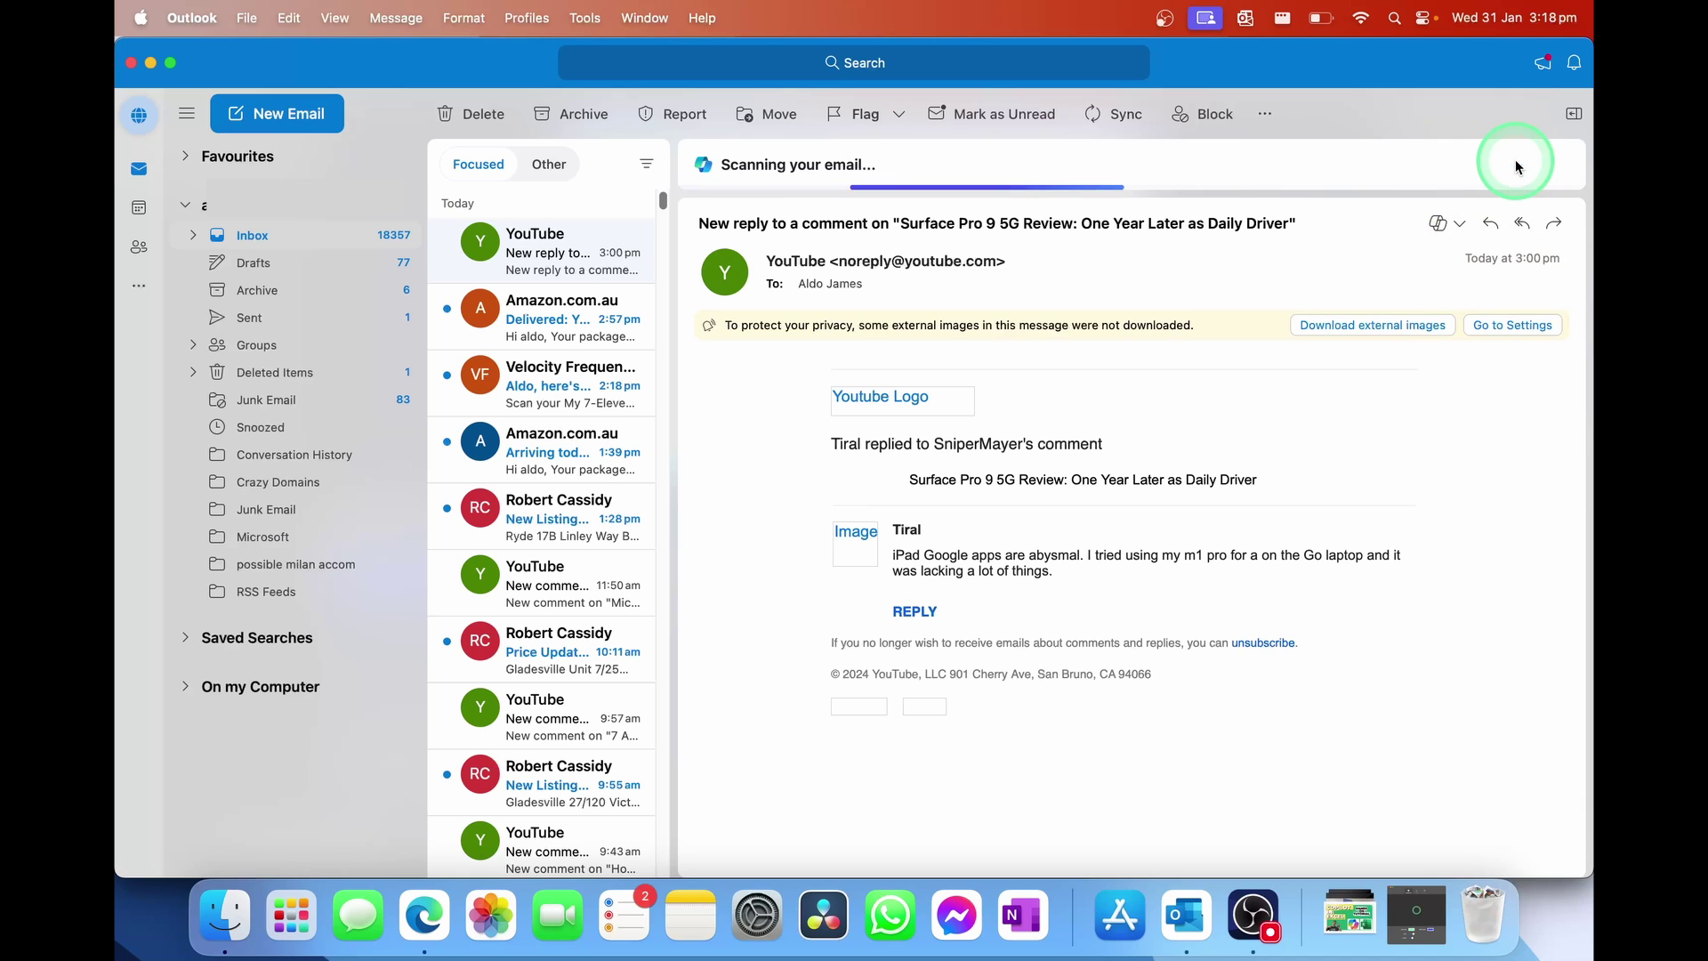
click(1518, 166)
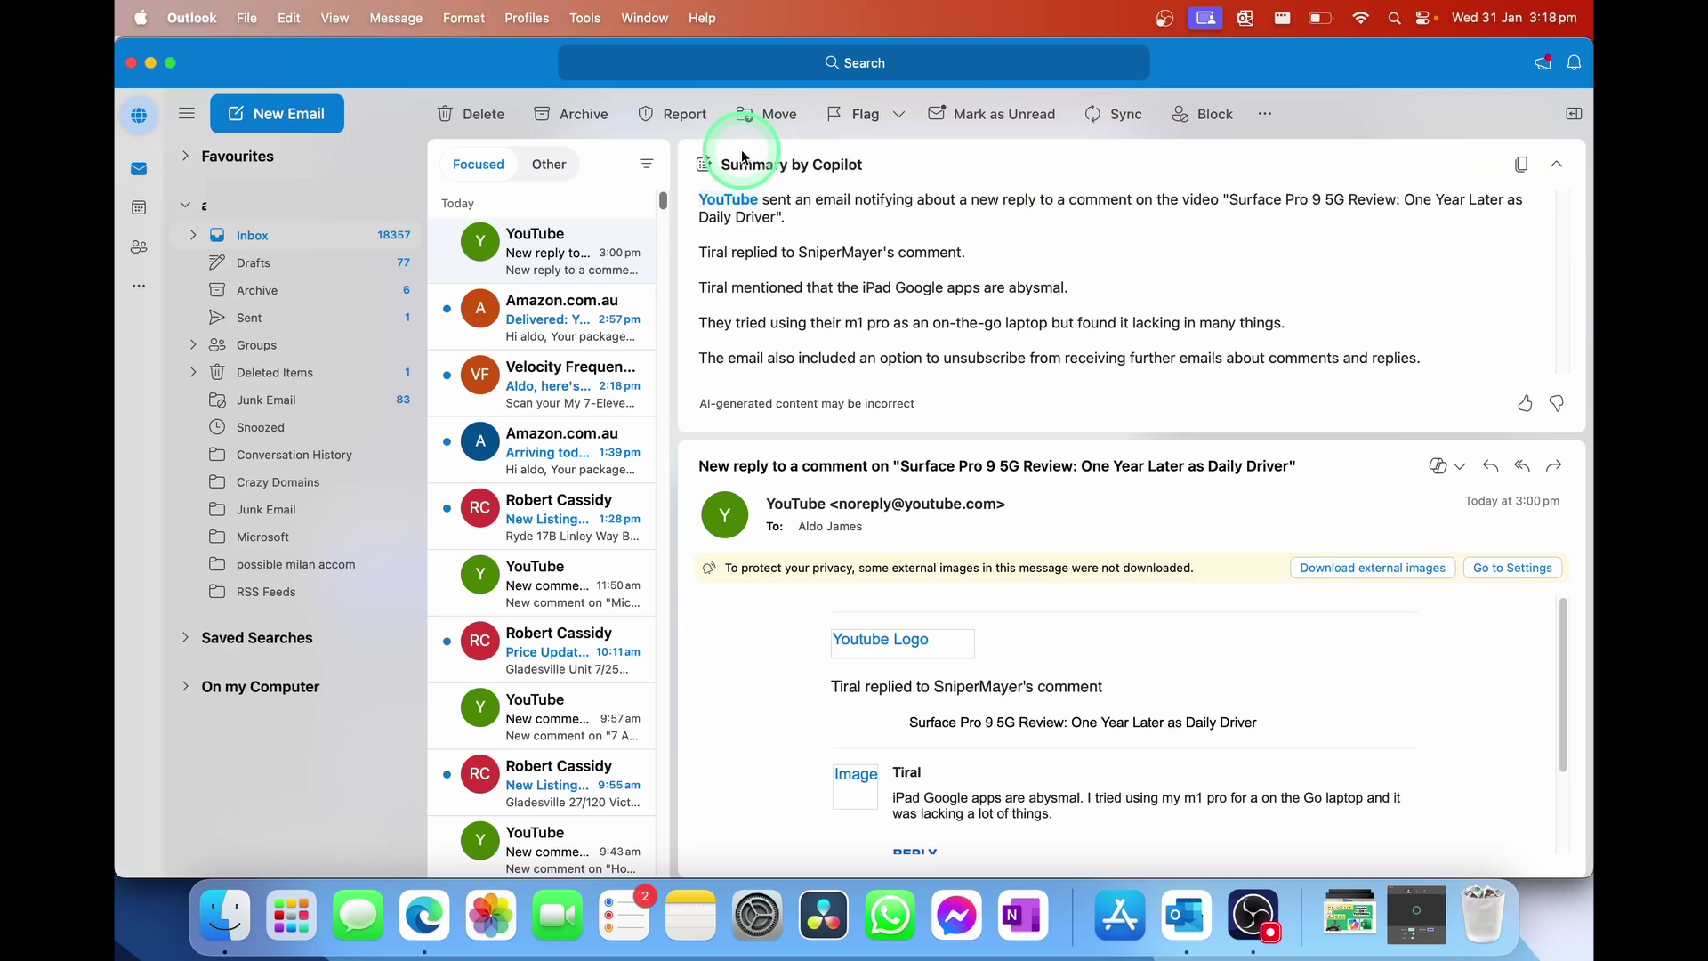
click(745, 201)
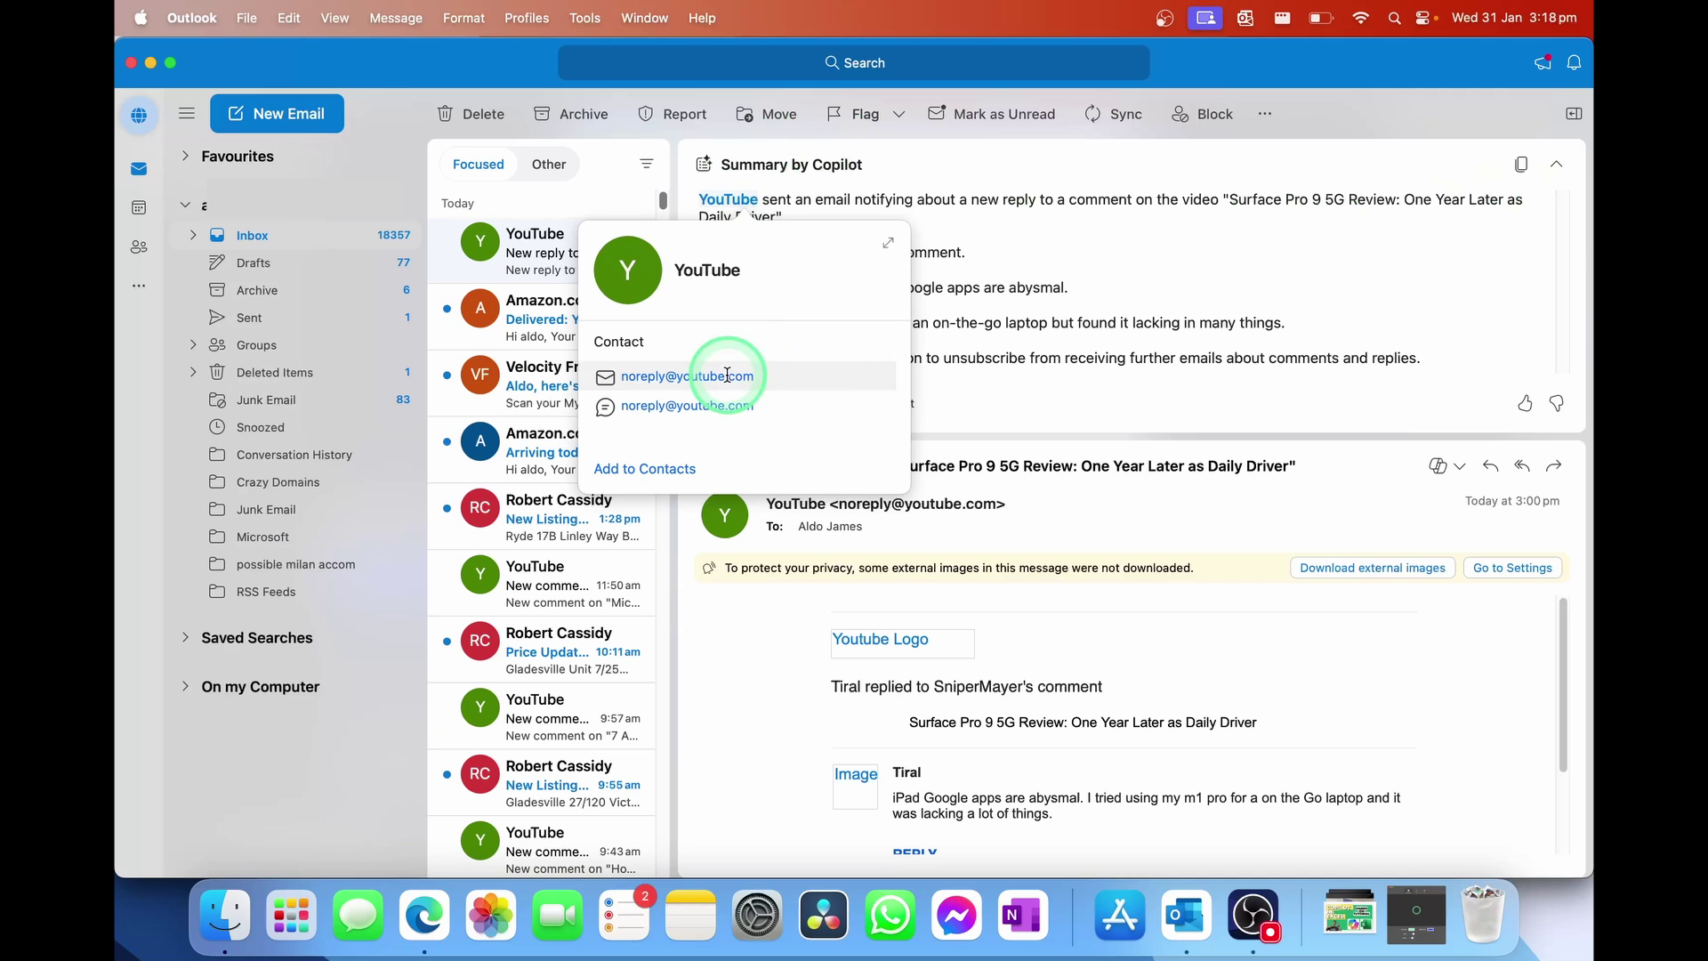
click(1053, 275)
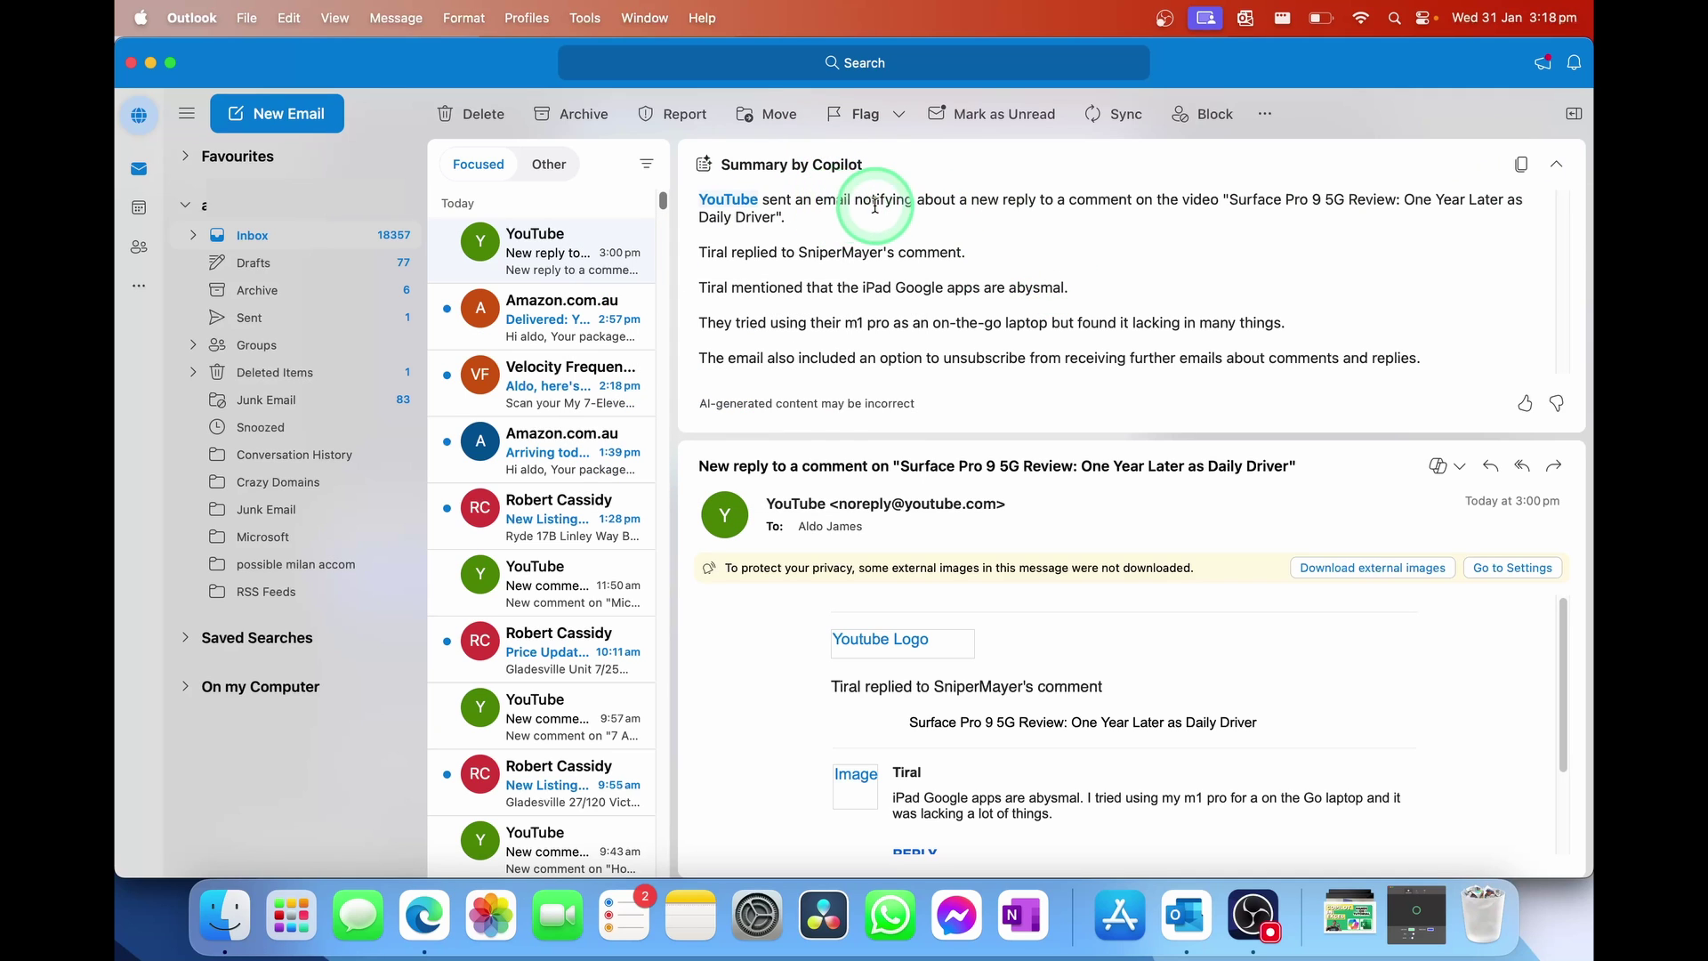
drag(856, 201, 1085, 206)
click(1086, 209)
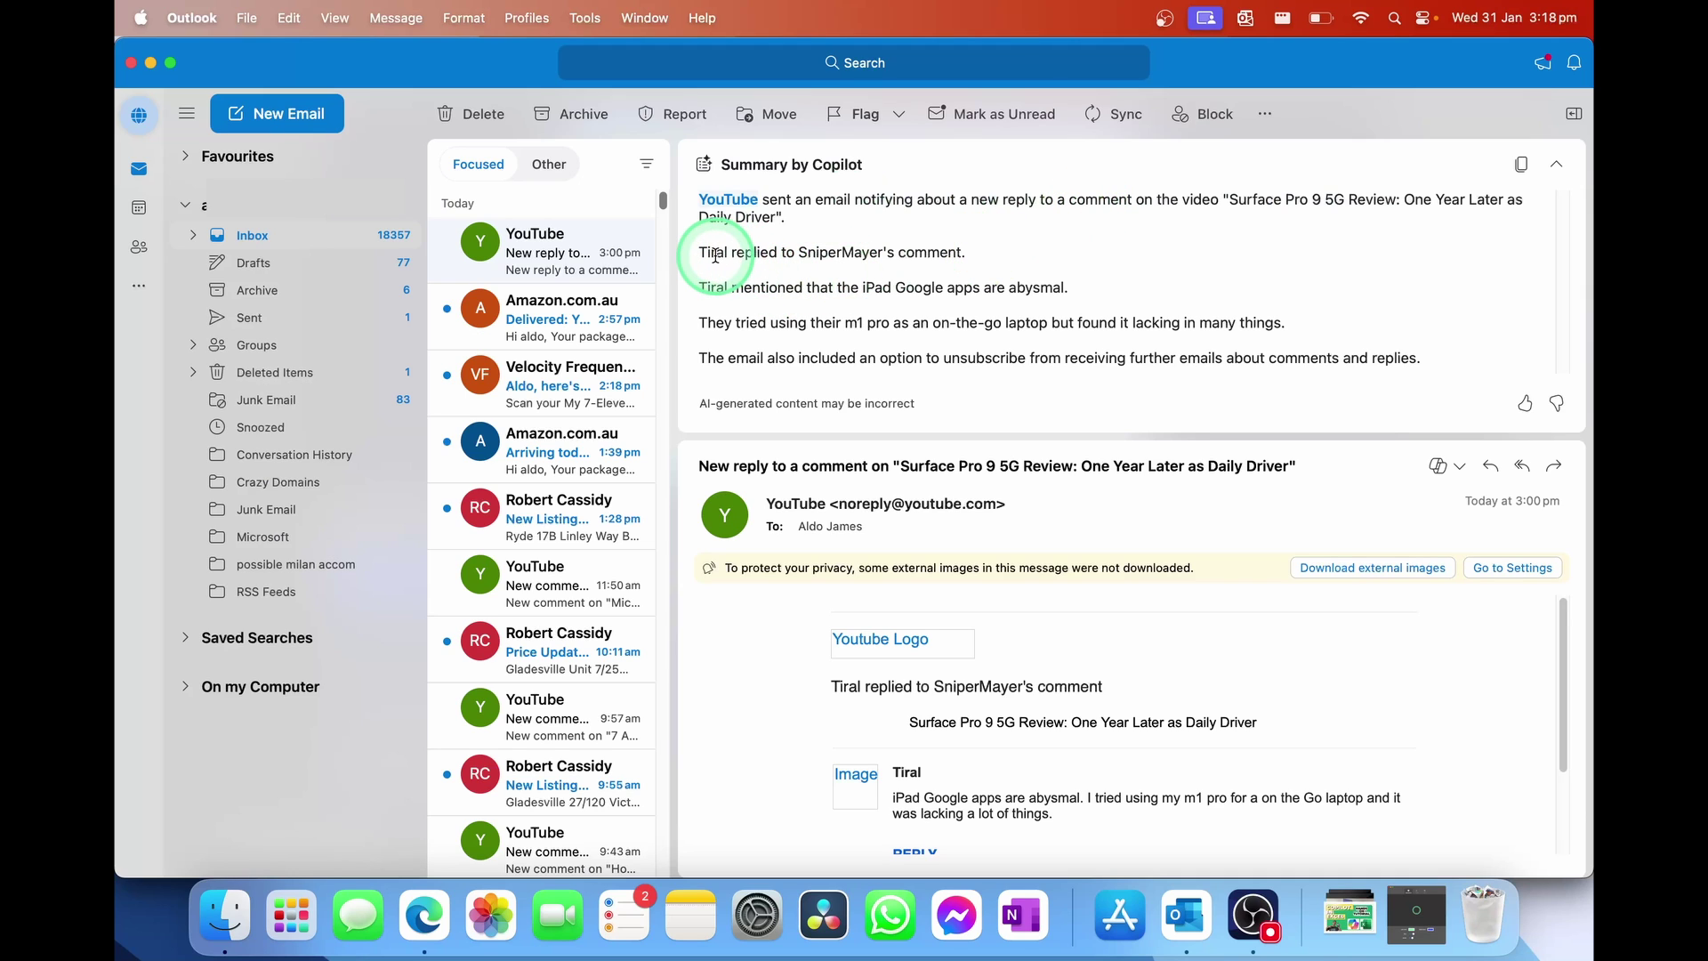
drag(979, 255, 921, 255)
click(921, 254)
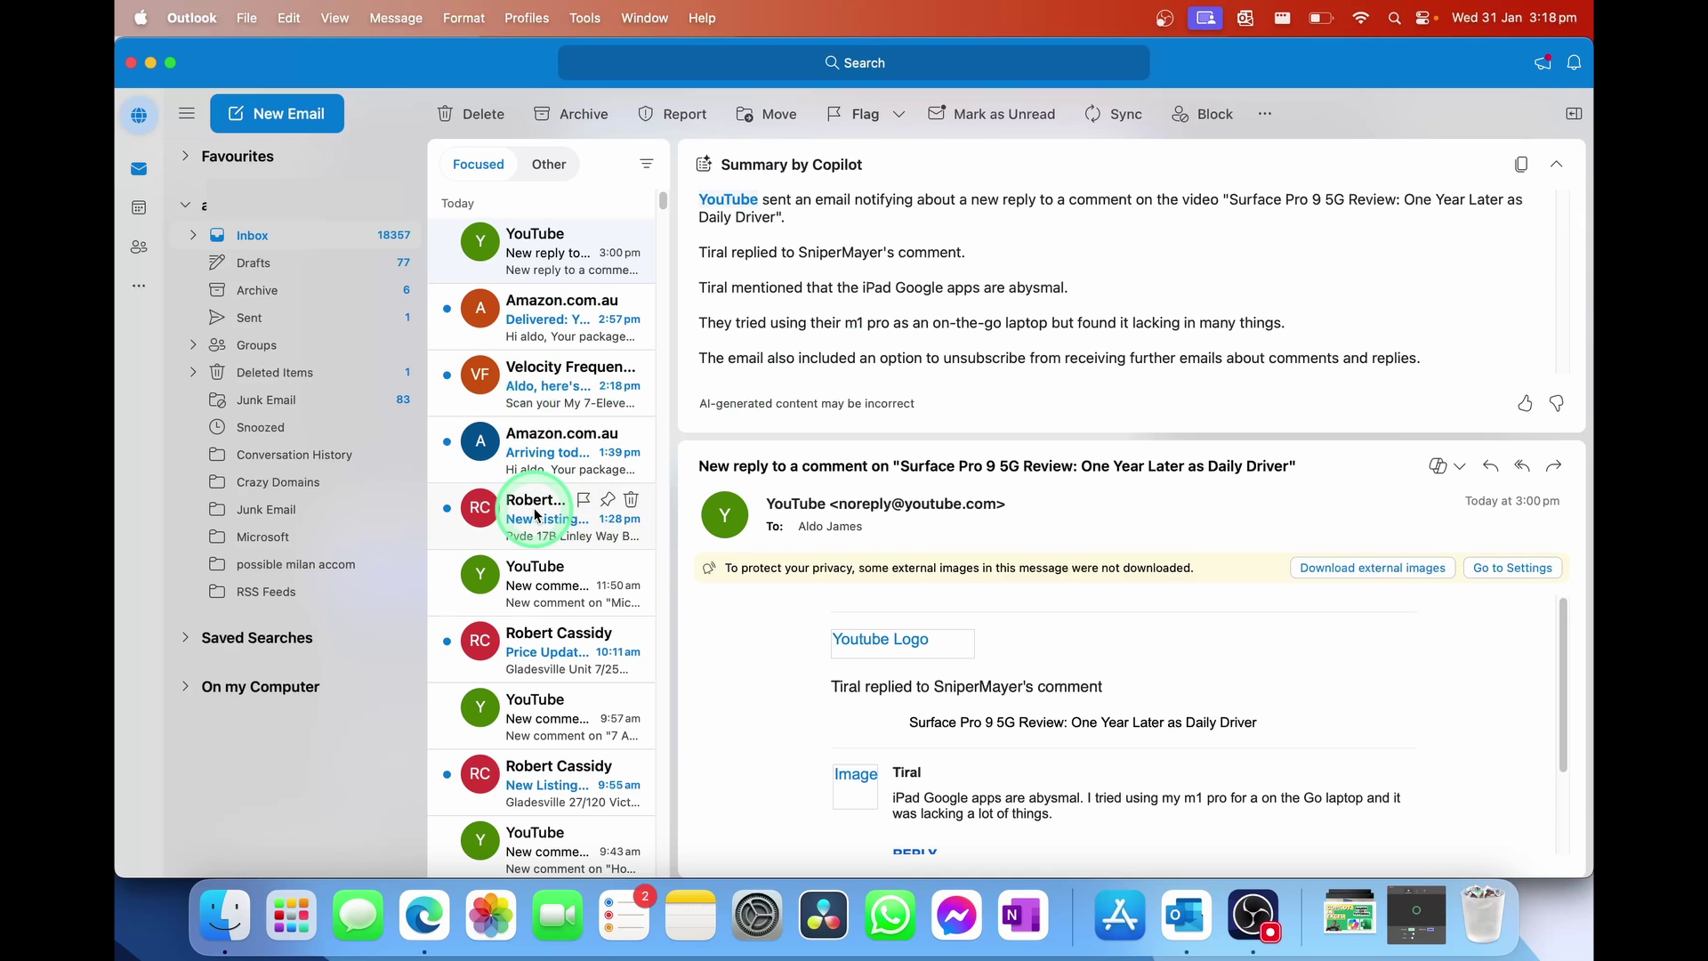
Summarise the 1:28 pm New Listing email and review its auction and inspection dates
click(536, 514)
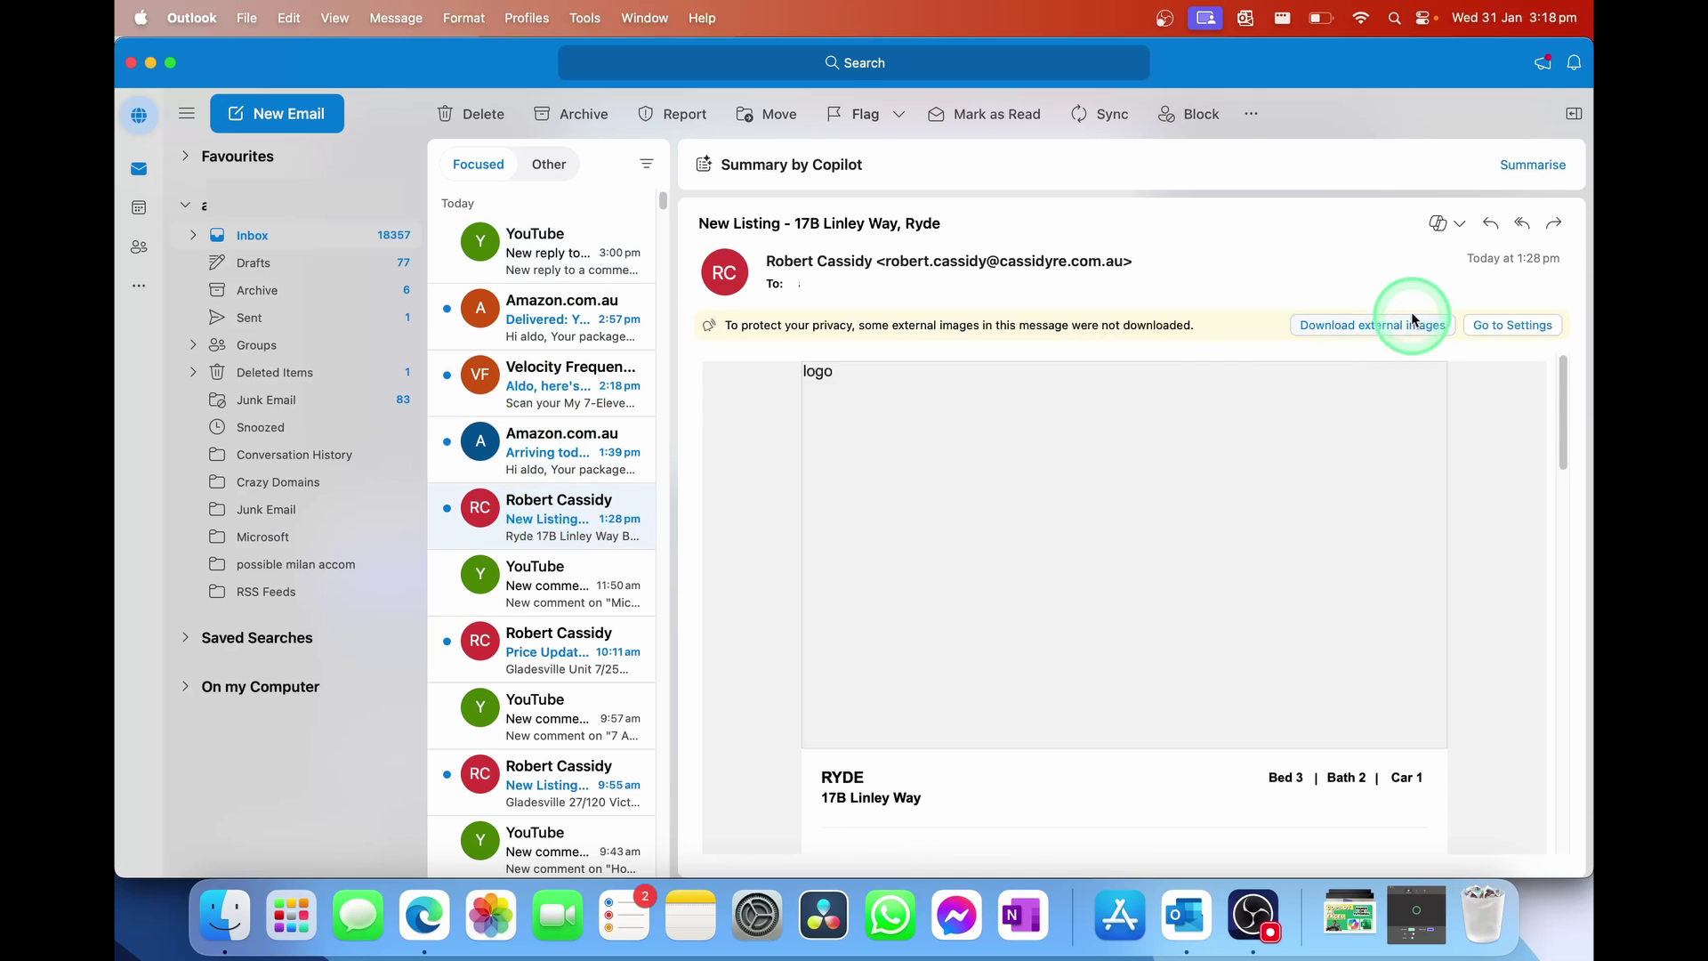
click(1518, 167)
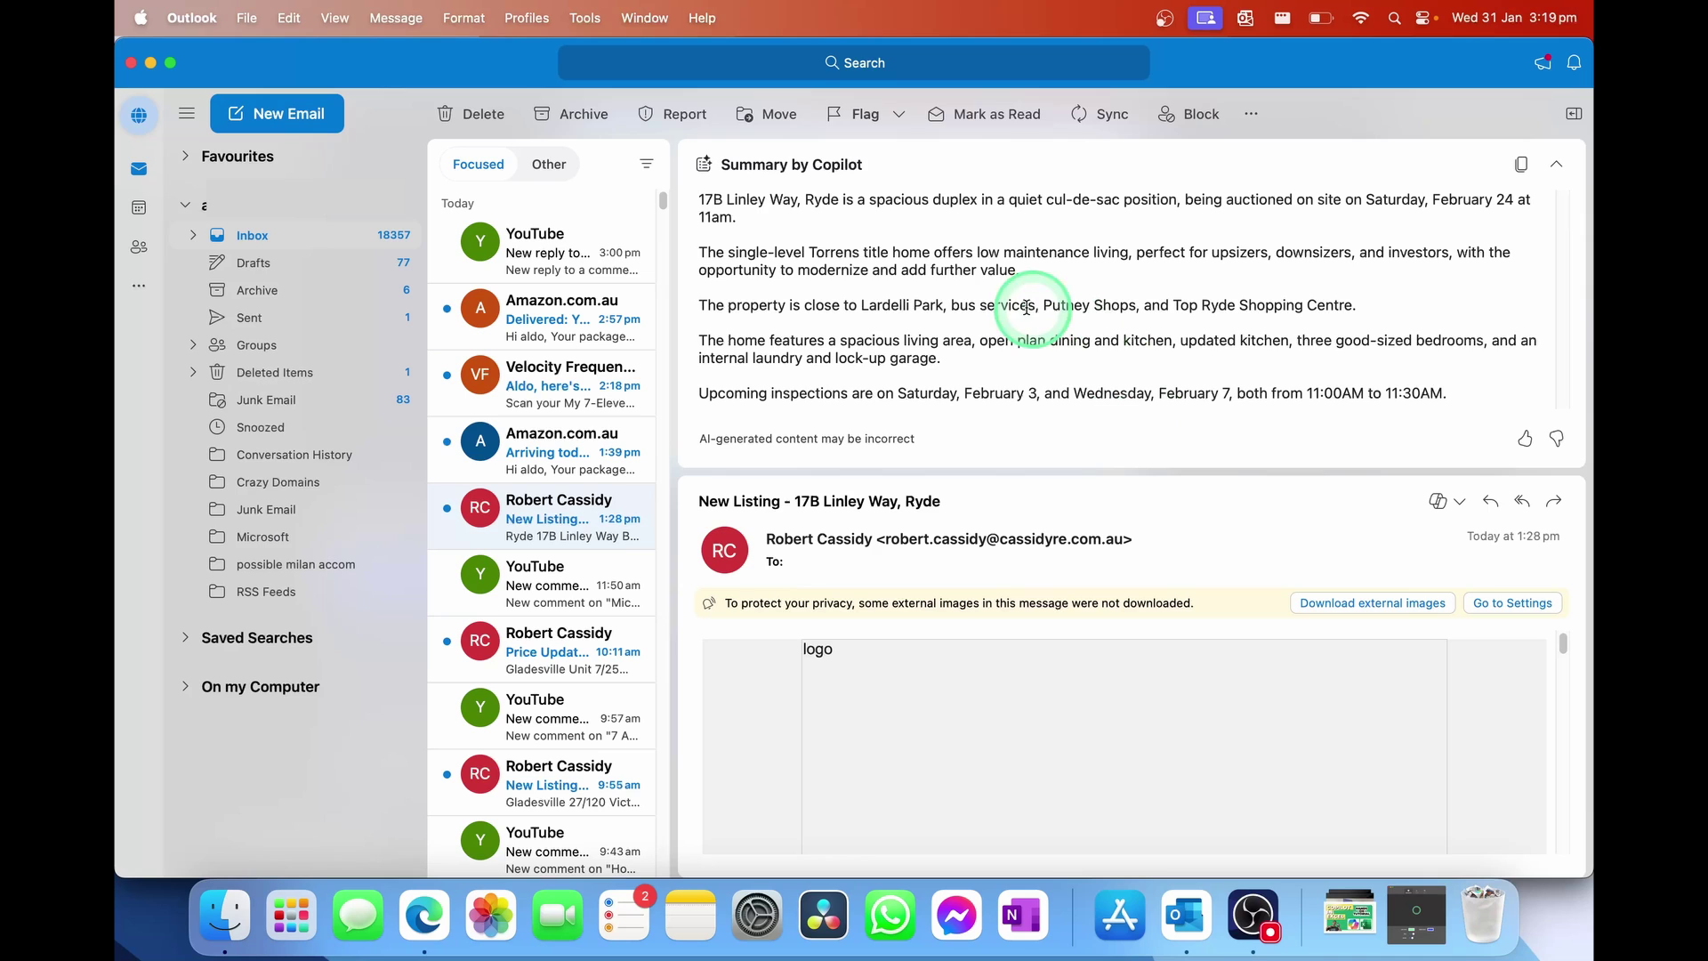
triple_click(702, 200)
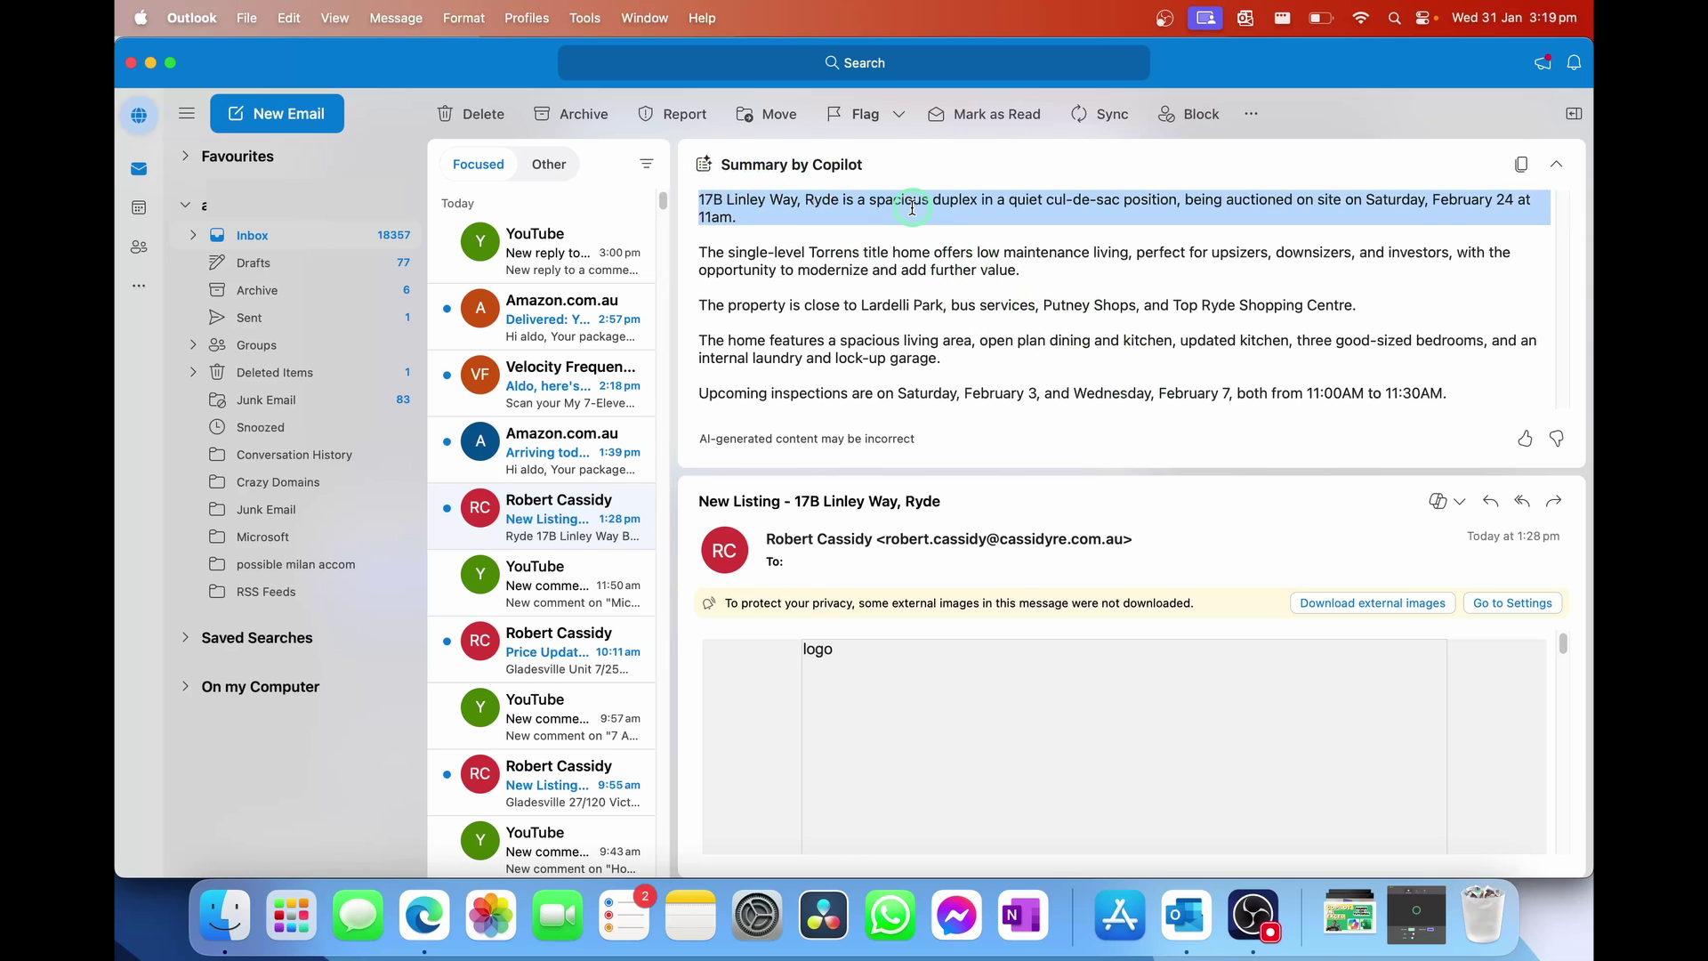
click(925, 198)
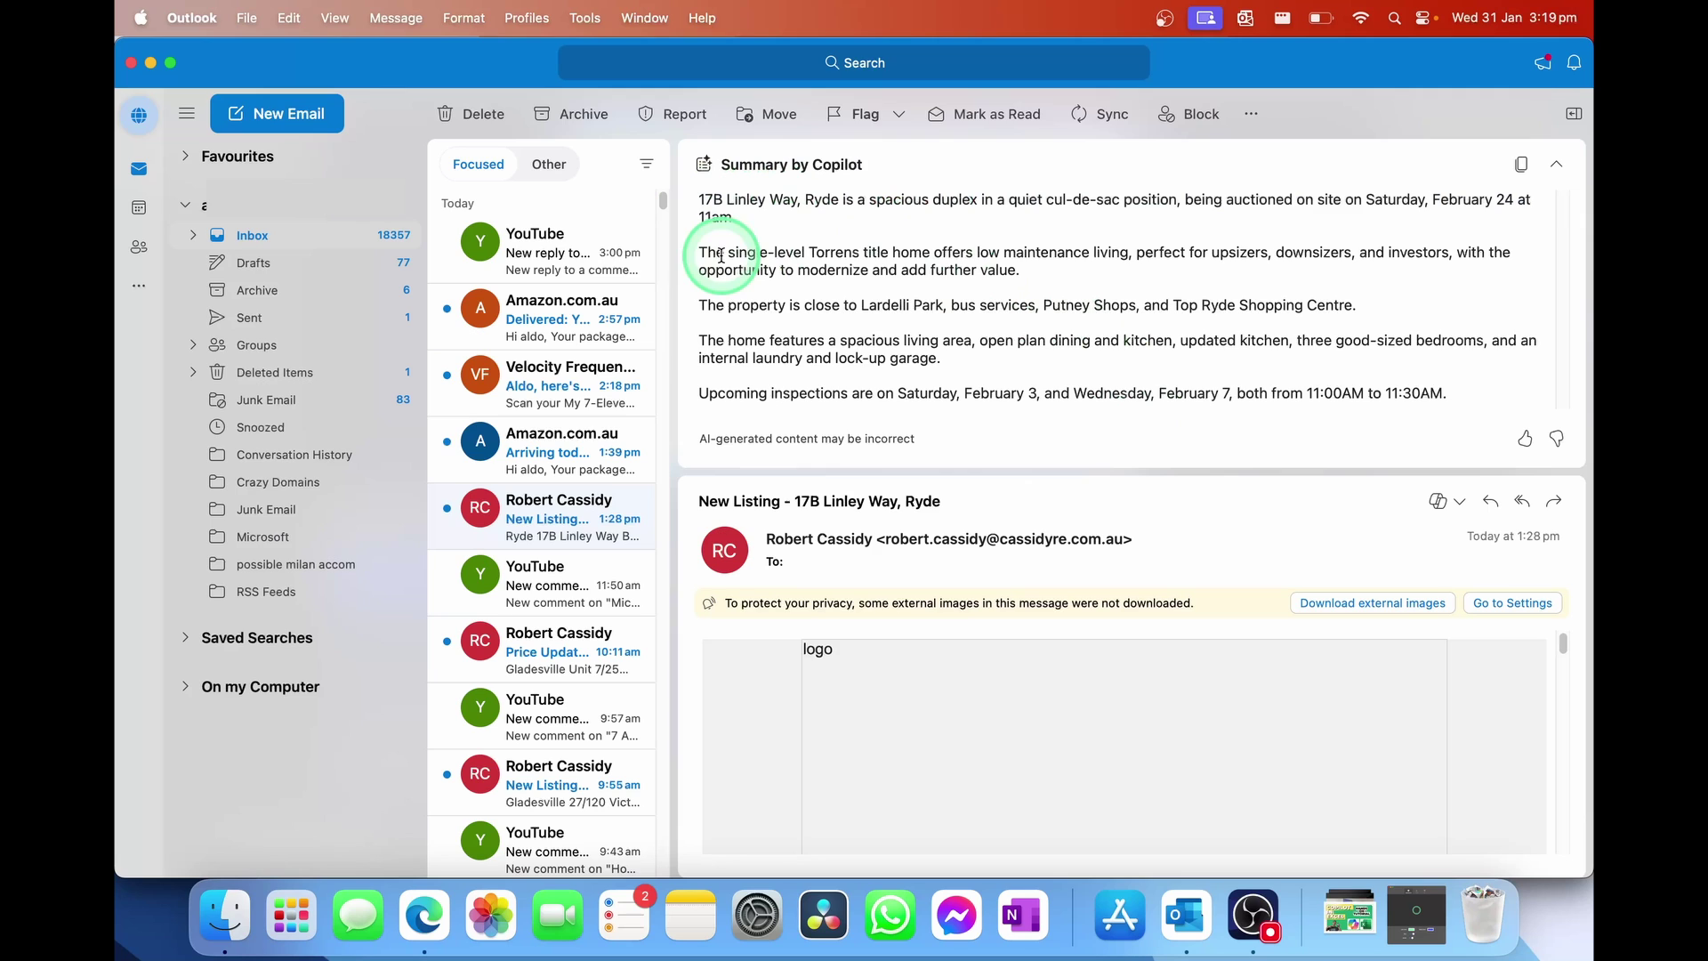
drag(714, 253, 1021, 253)
click(1021, 254)
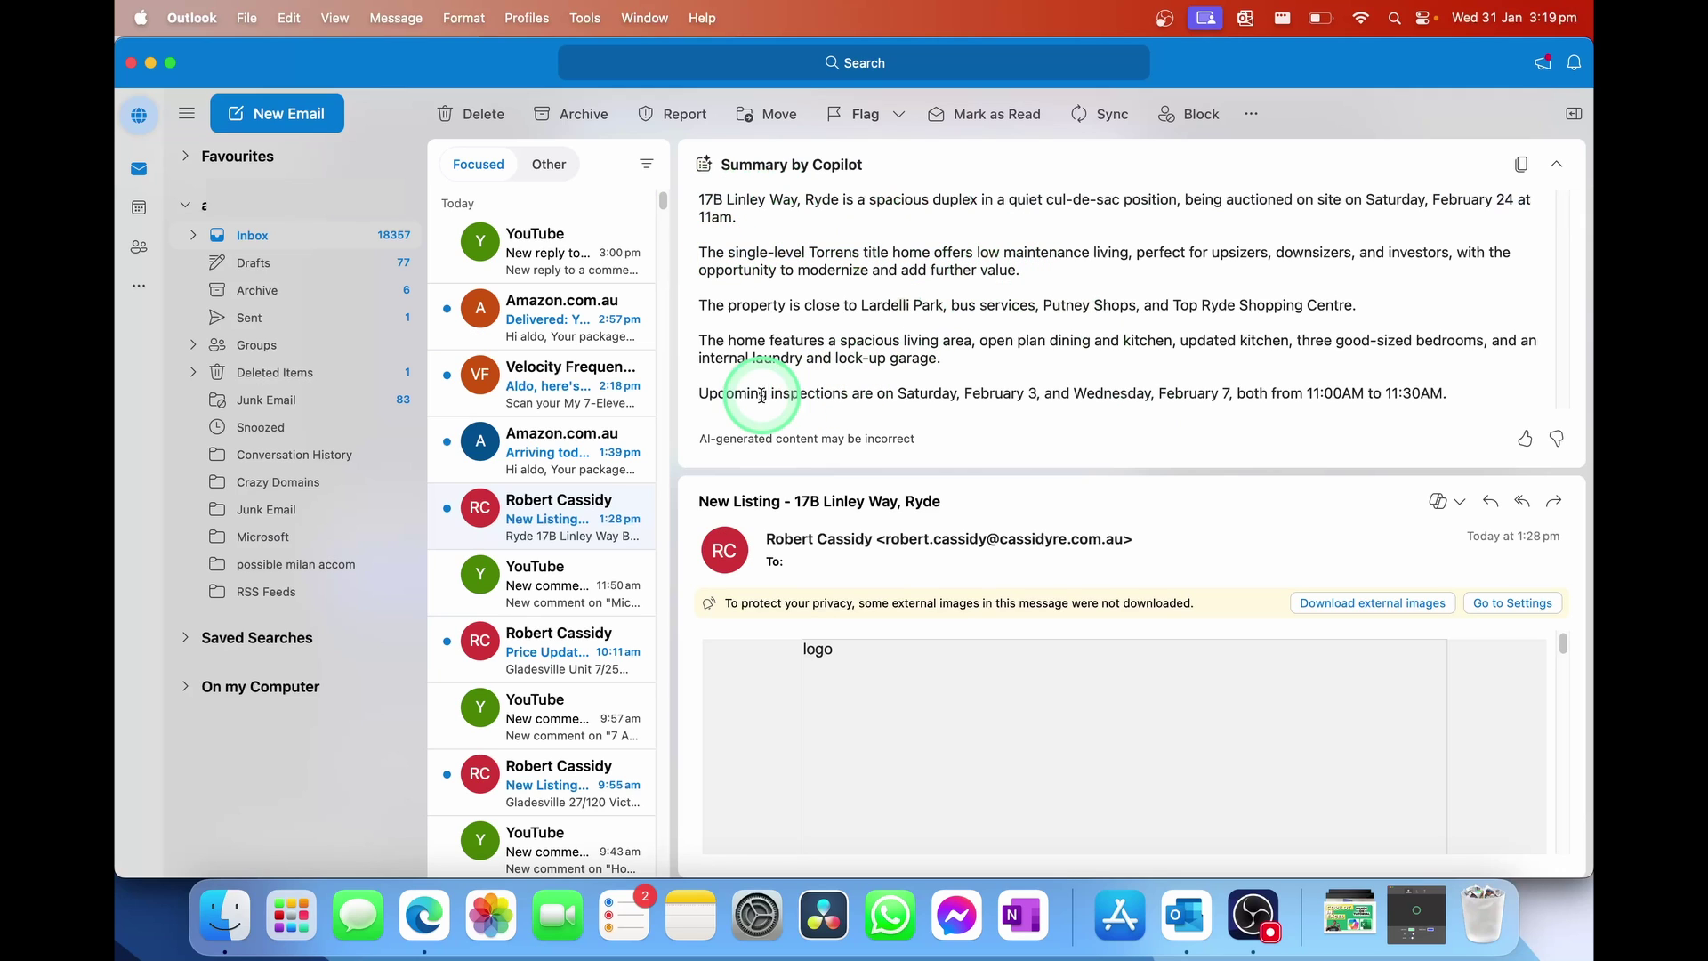
drag(709, 394, 1411, 392)
click(1361, 395)
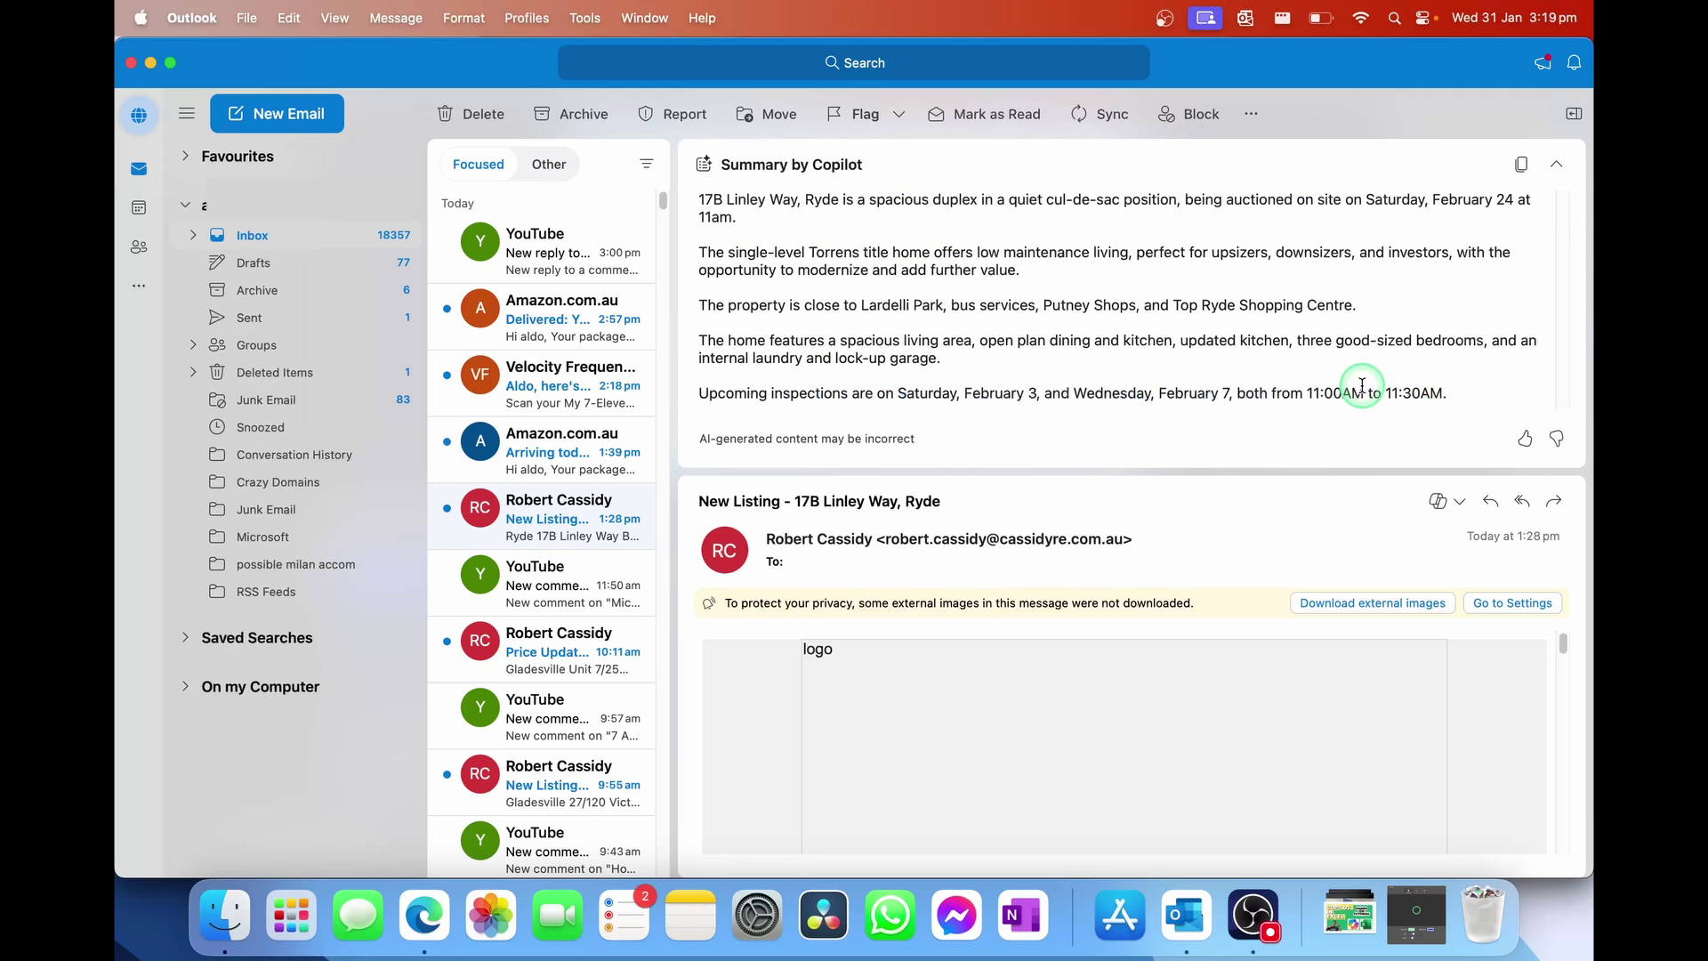
Download the listing email's blocked external images
scroll(1219, 646, down, 1)
scroll(1219, 652, down, 10)
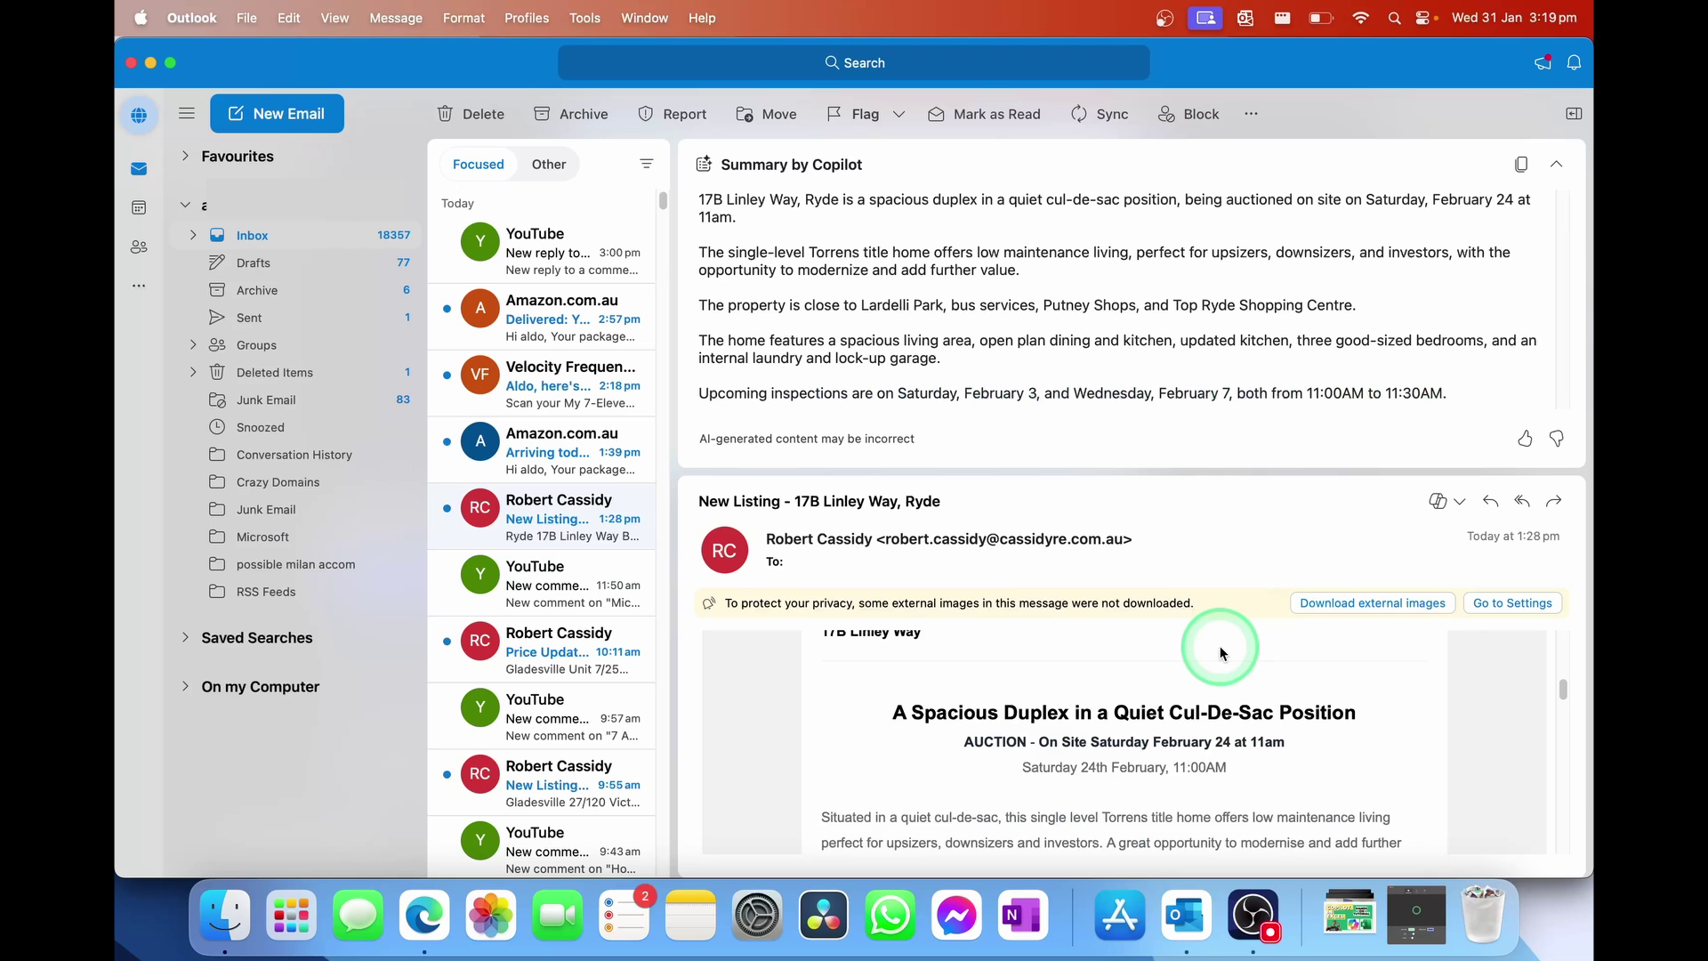
scroll(1220, 652, down, 1)
click(1373, 603)
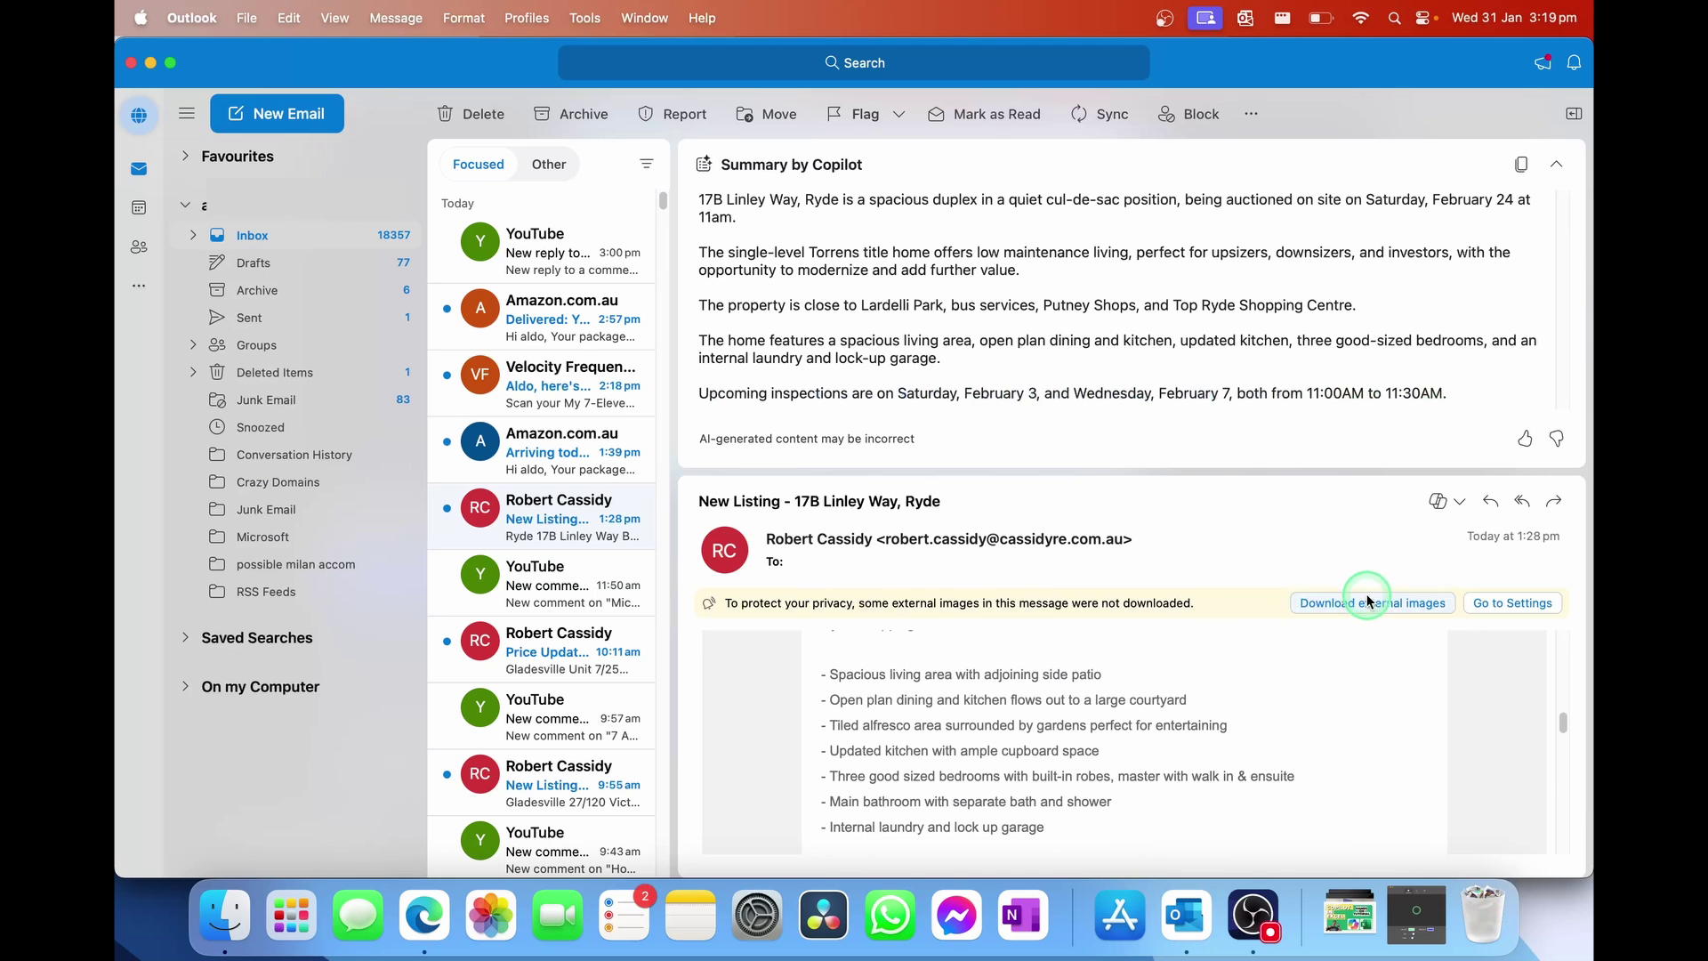
Check the February 3 and 7 inspection times, then copy the Copilot summary
scroll(1231, 669, down, 5)
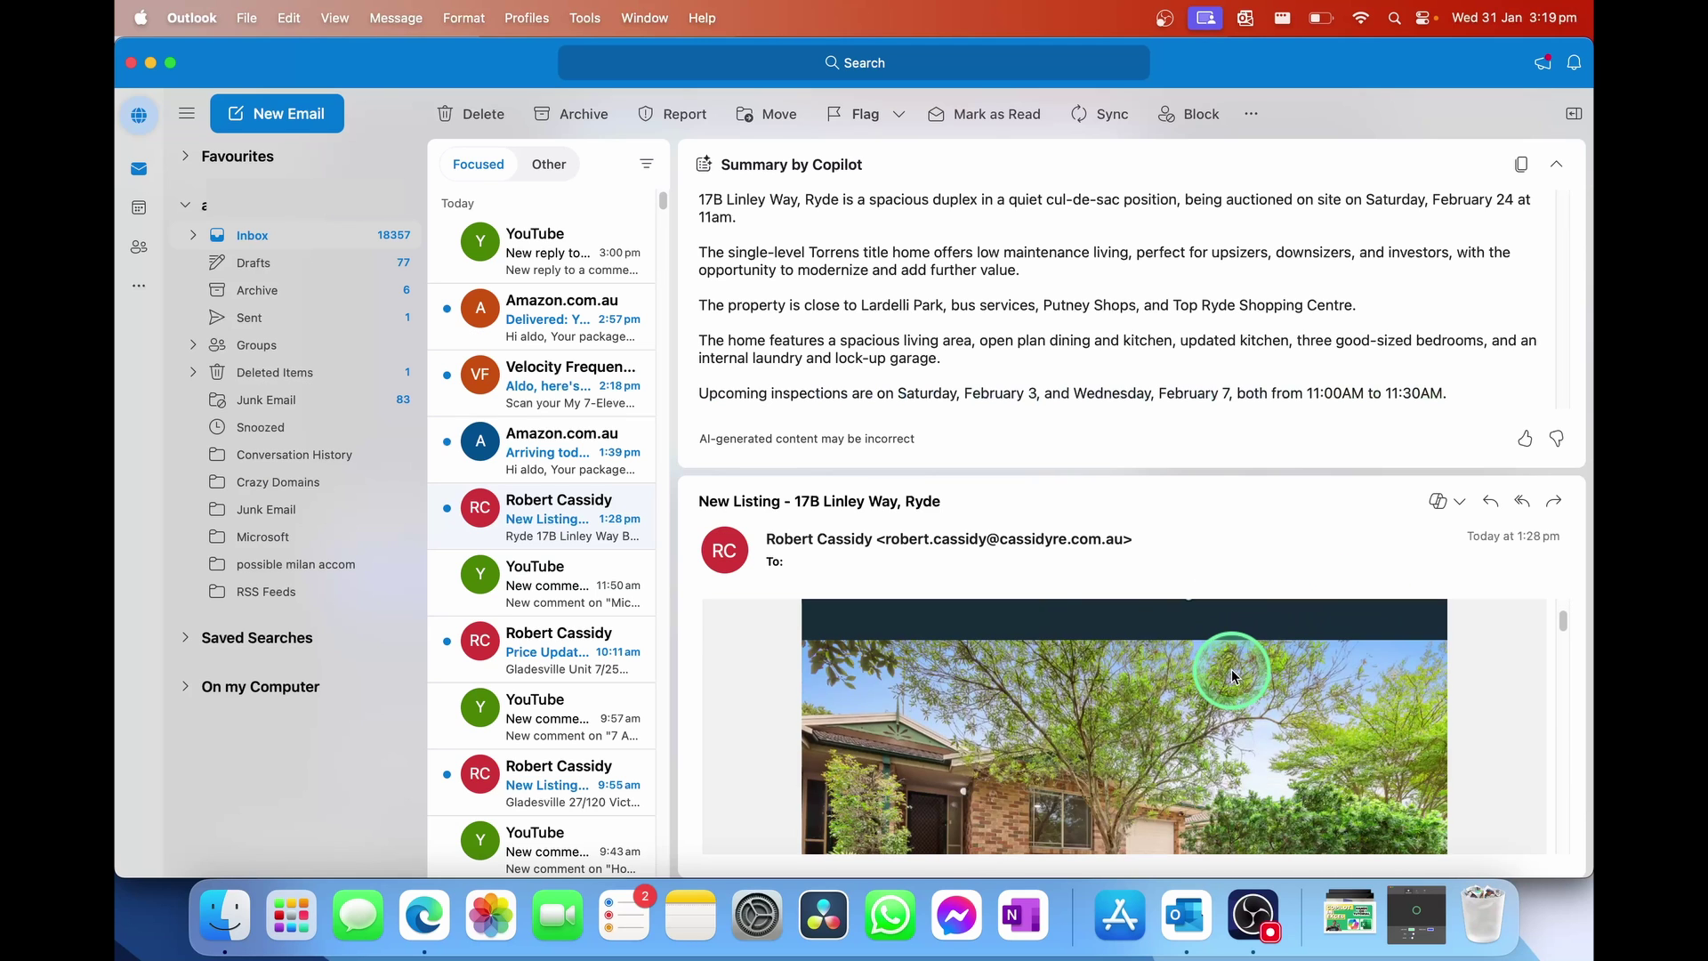
scroll(1233, 678, down, 8)
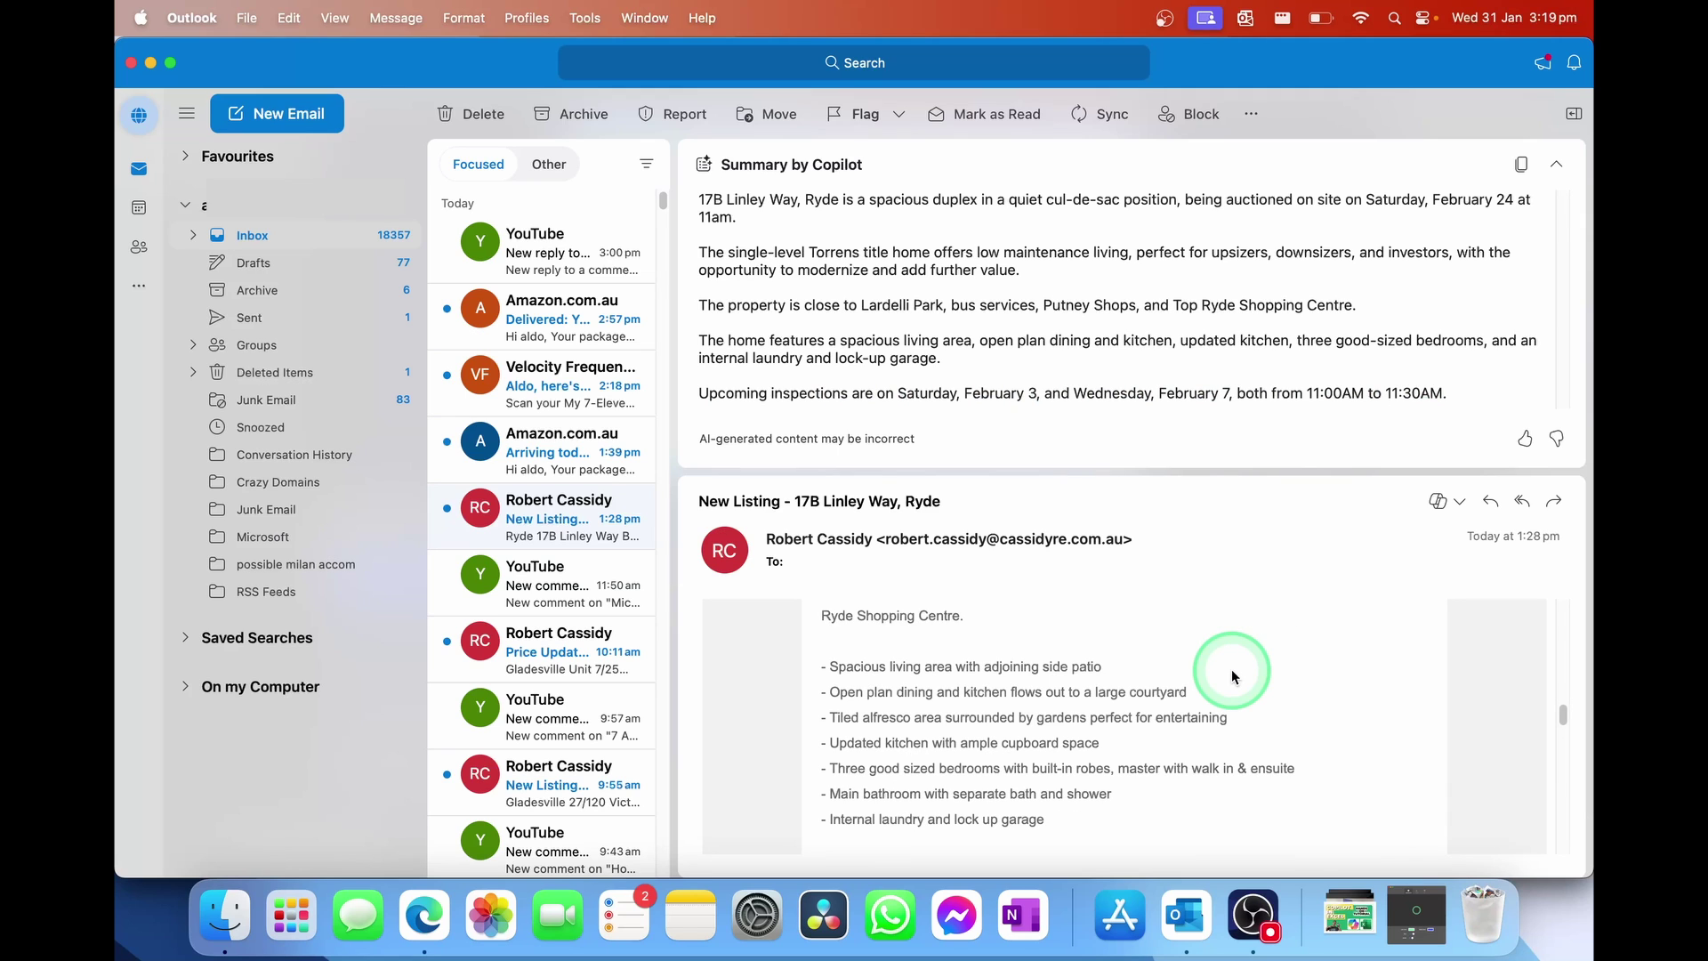
scroll(1232, 675, down, 6)
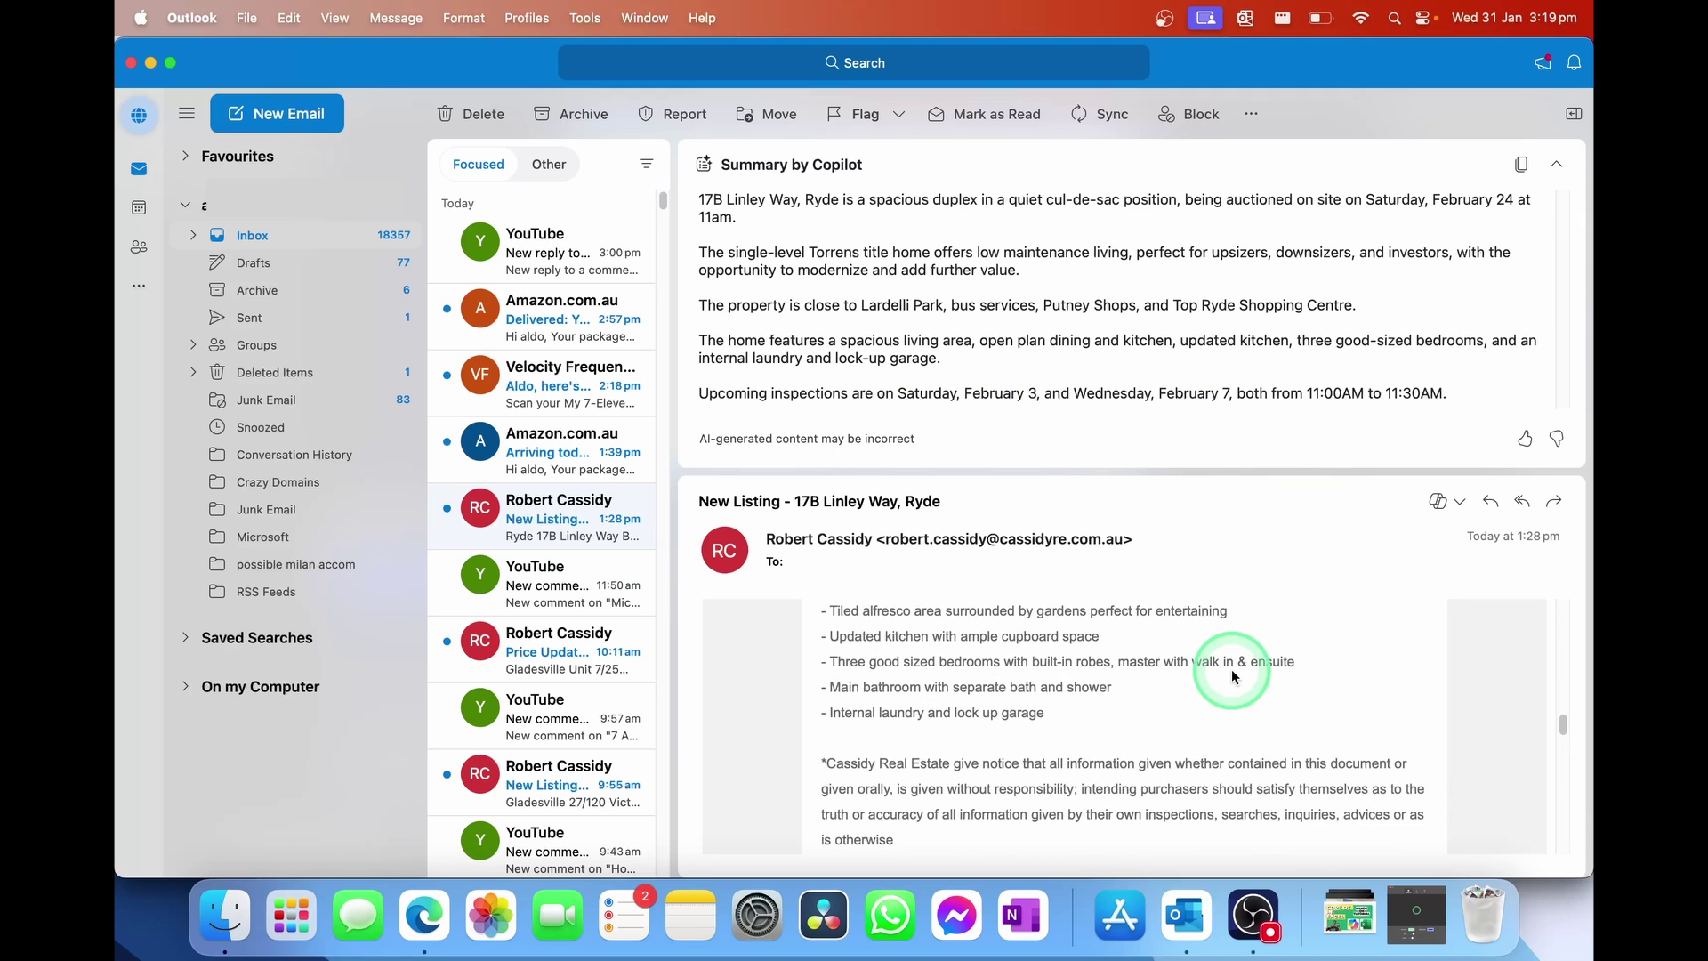
scroll(1233, 676, down, 1)
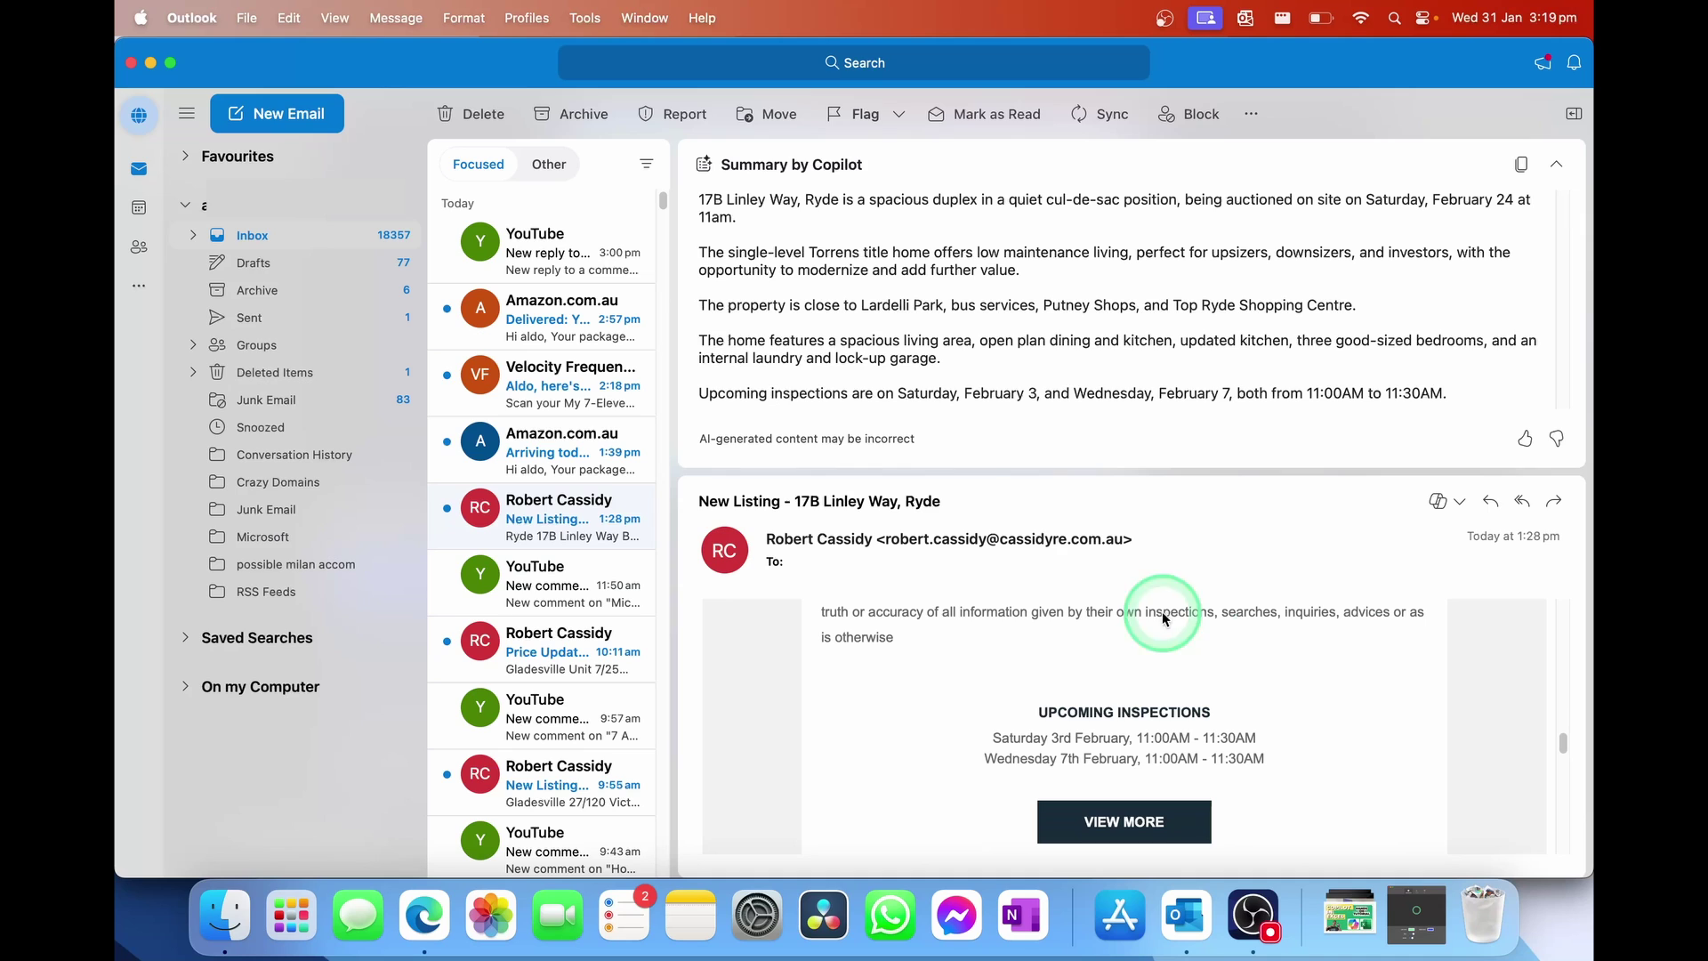
drag(895, 393, 1212, 758)
click(1176, 745)
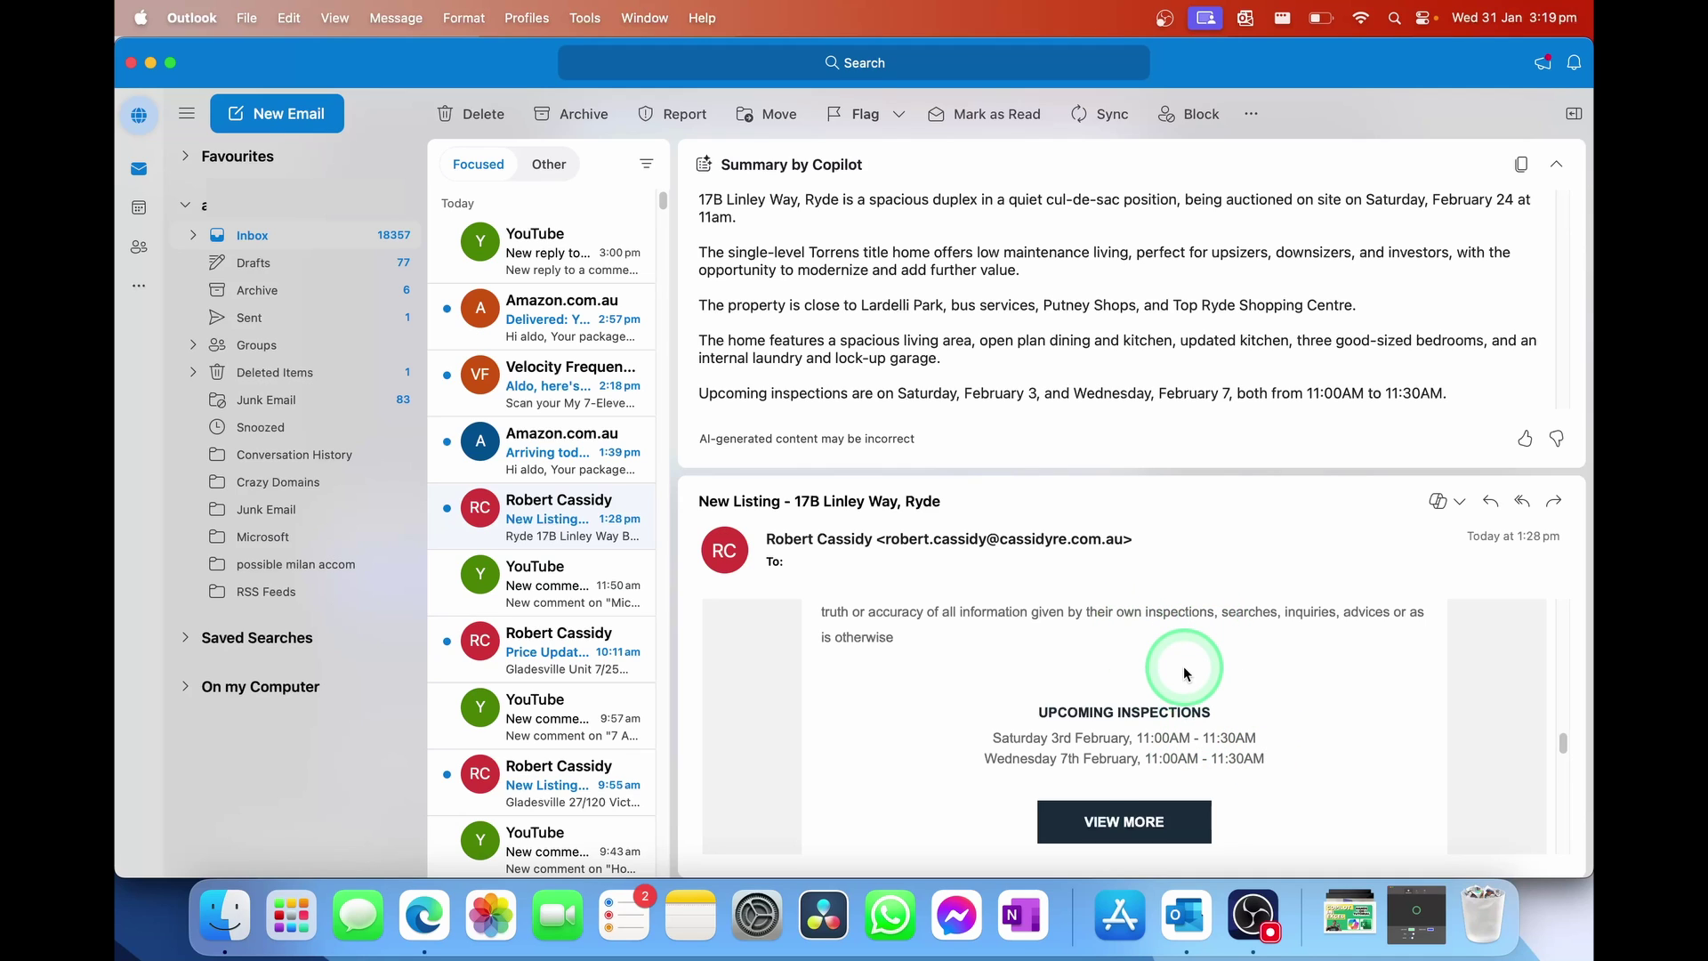
scroll(1185, 673, down, 5)
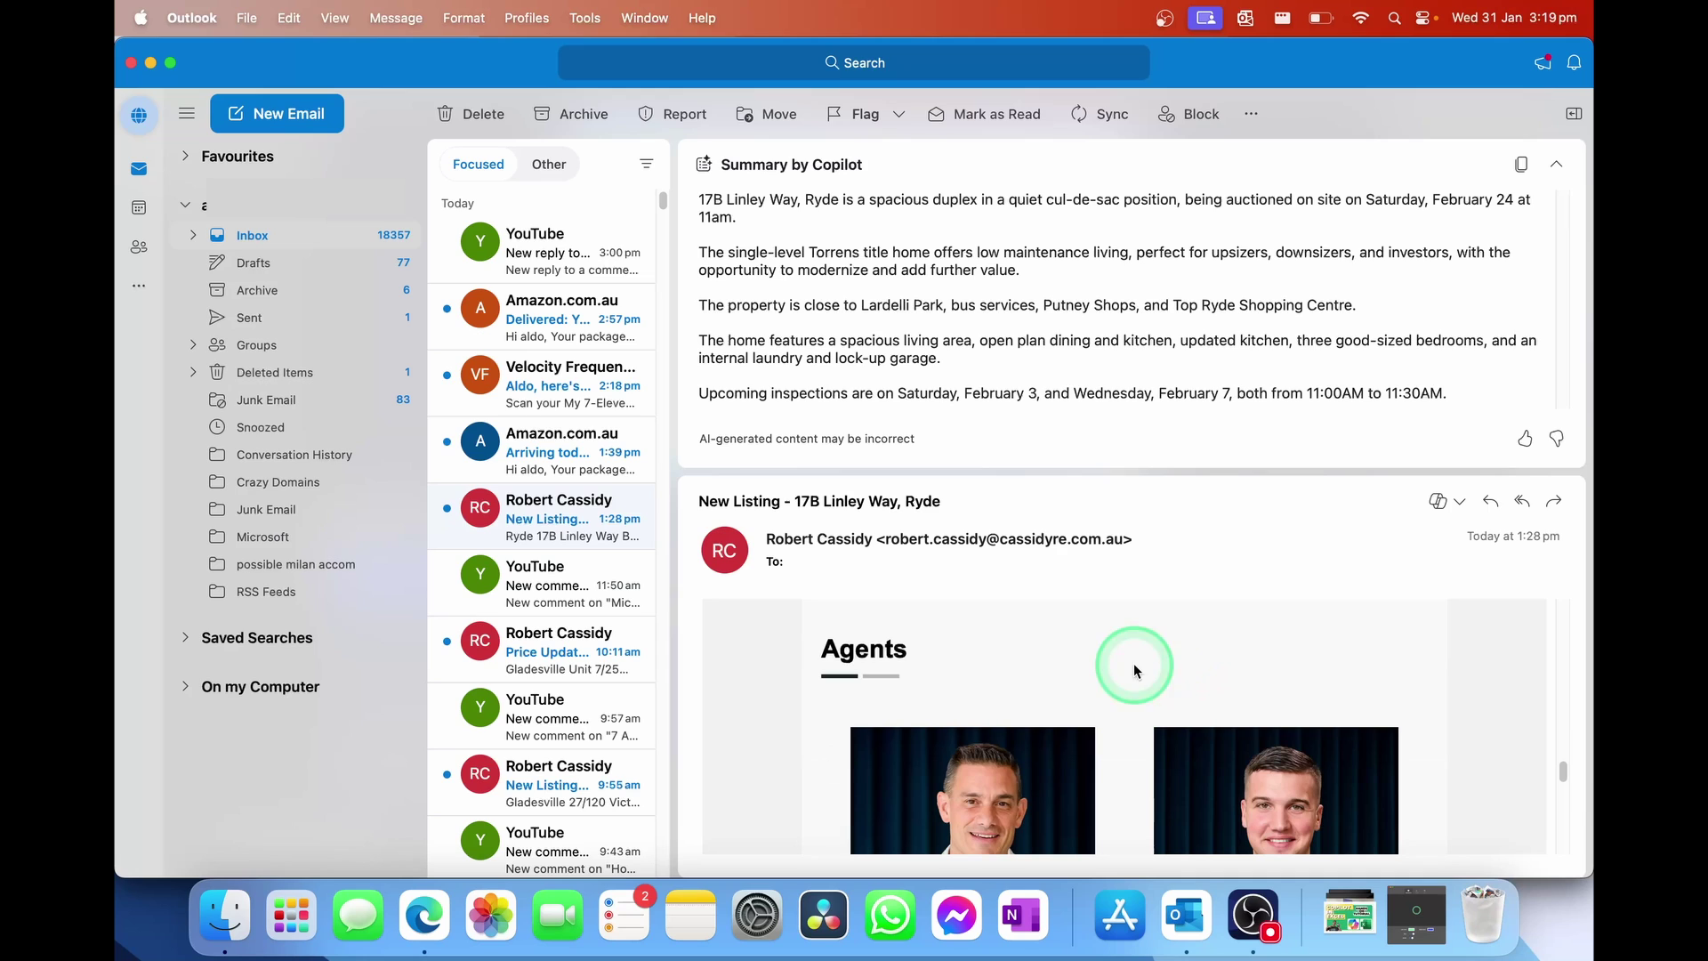
click(1521, 165)
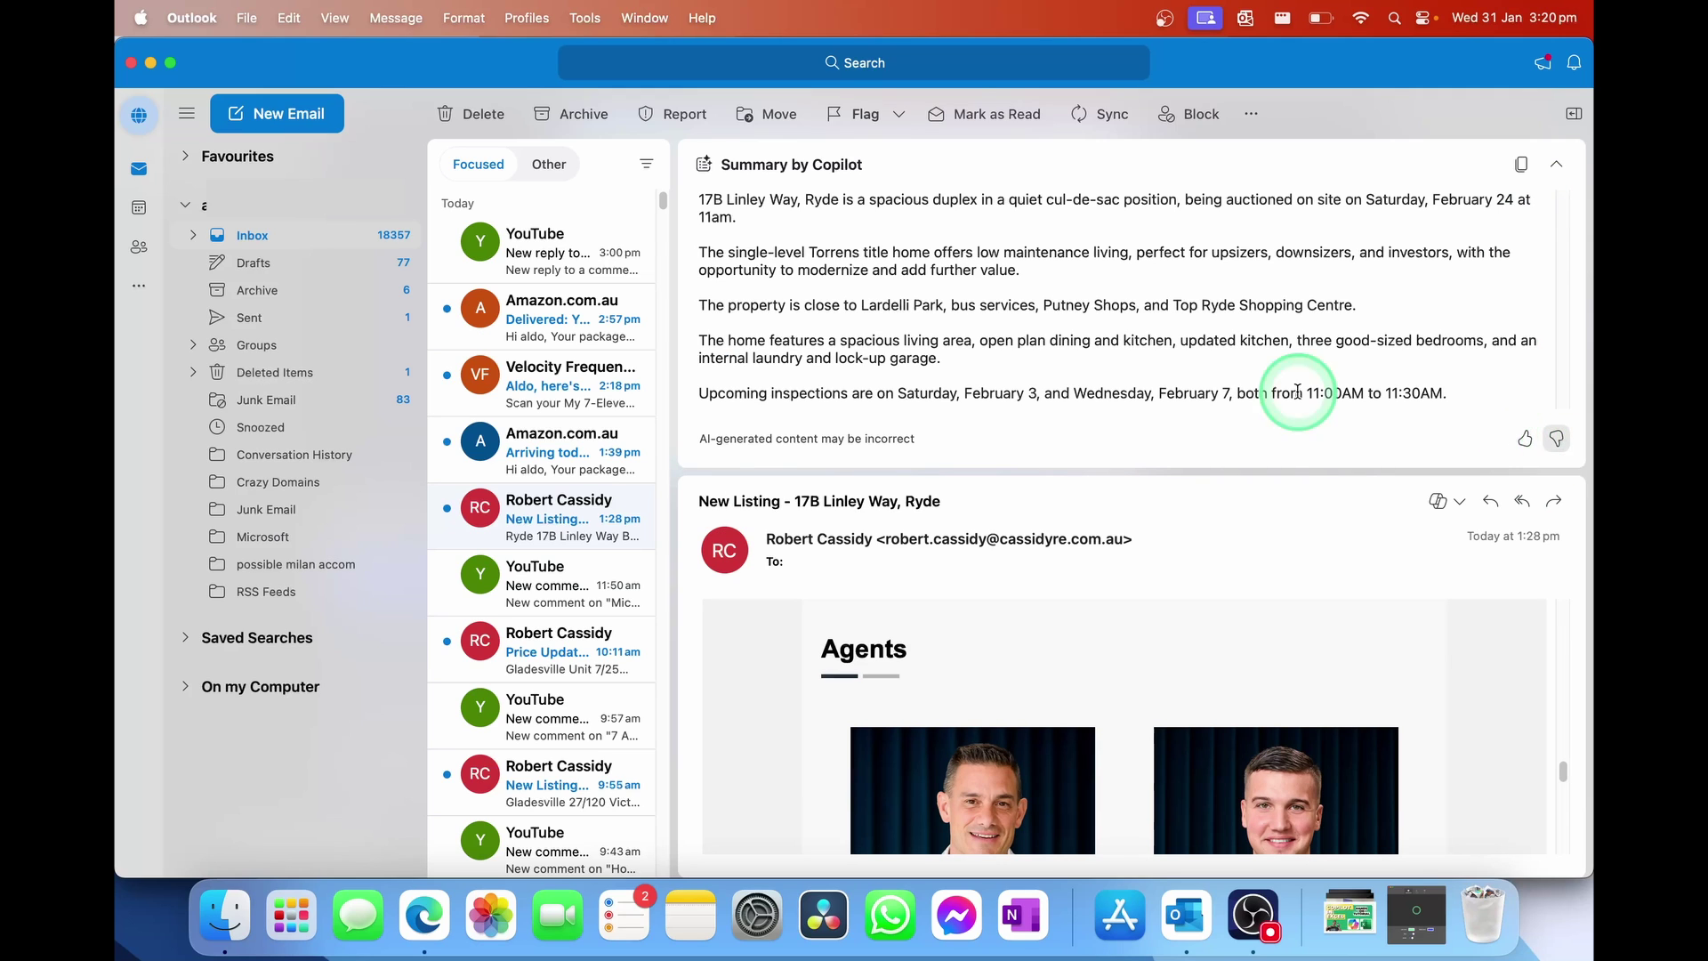
Open the 11:50 am YouTube new-comment email and start a Copilot-drafted reply
click(562, 604)
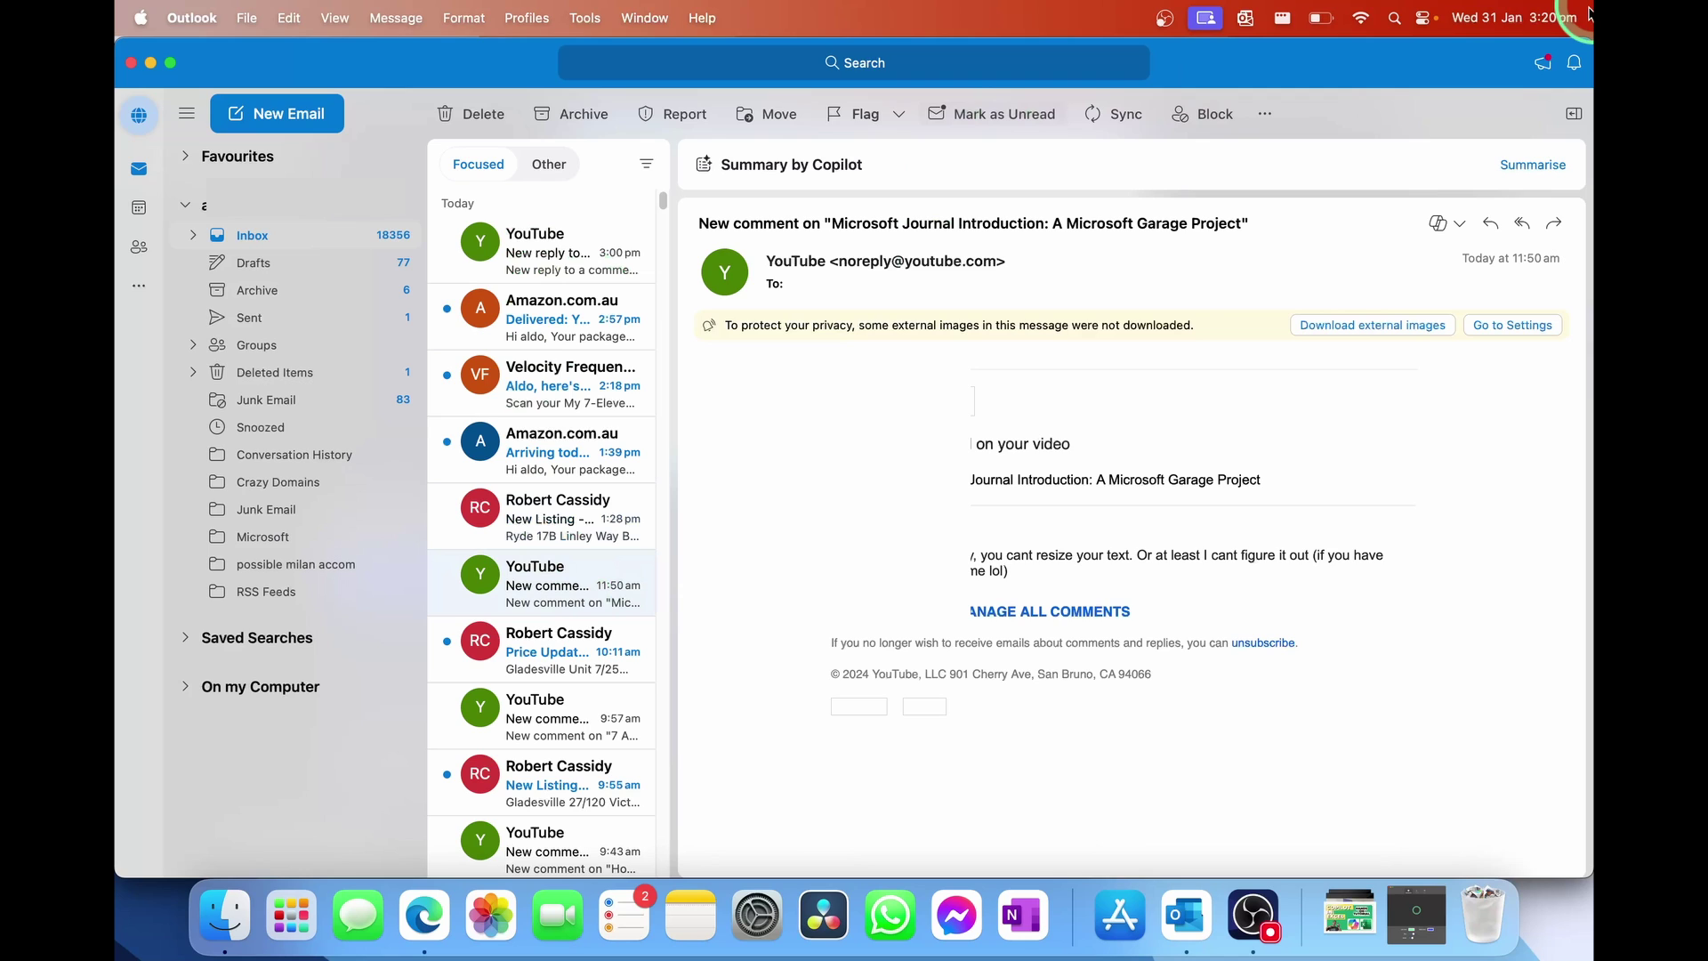
click(1530, 166)
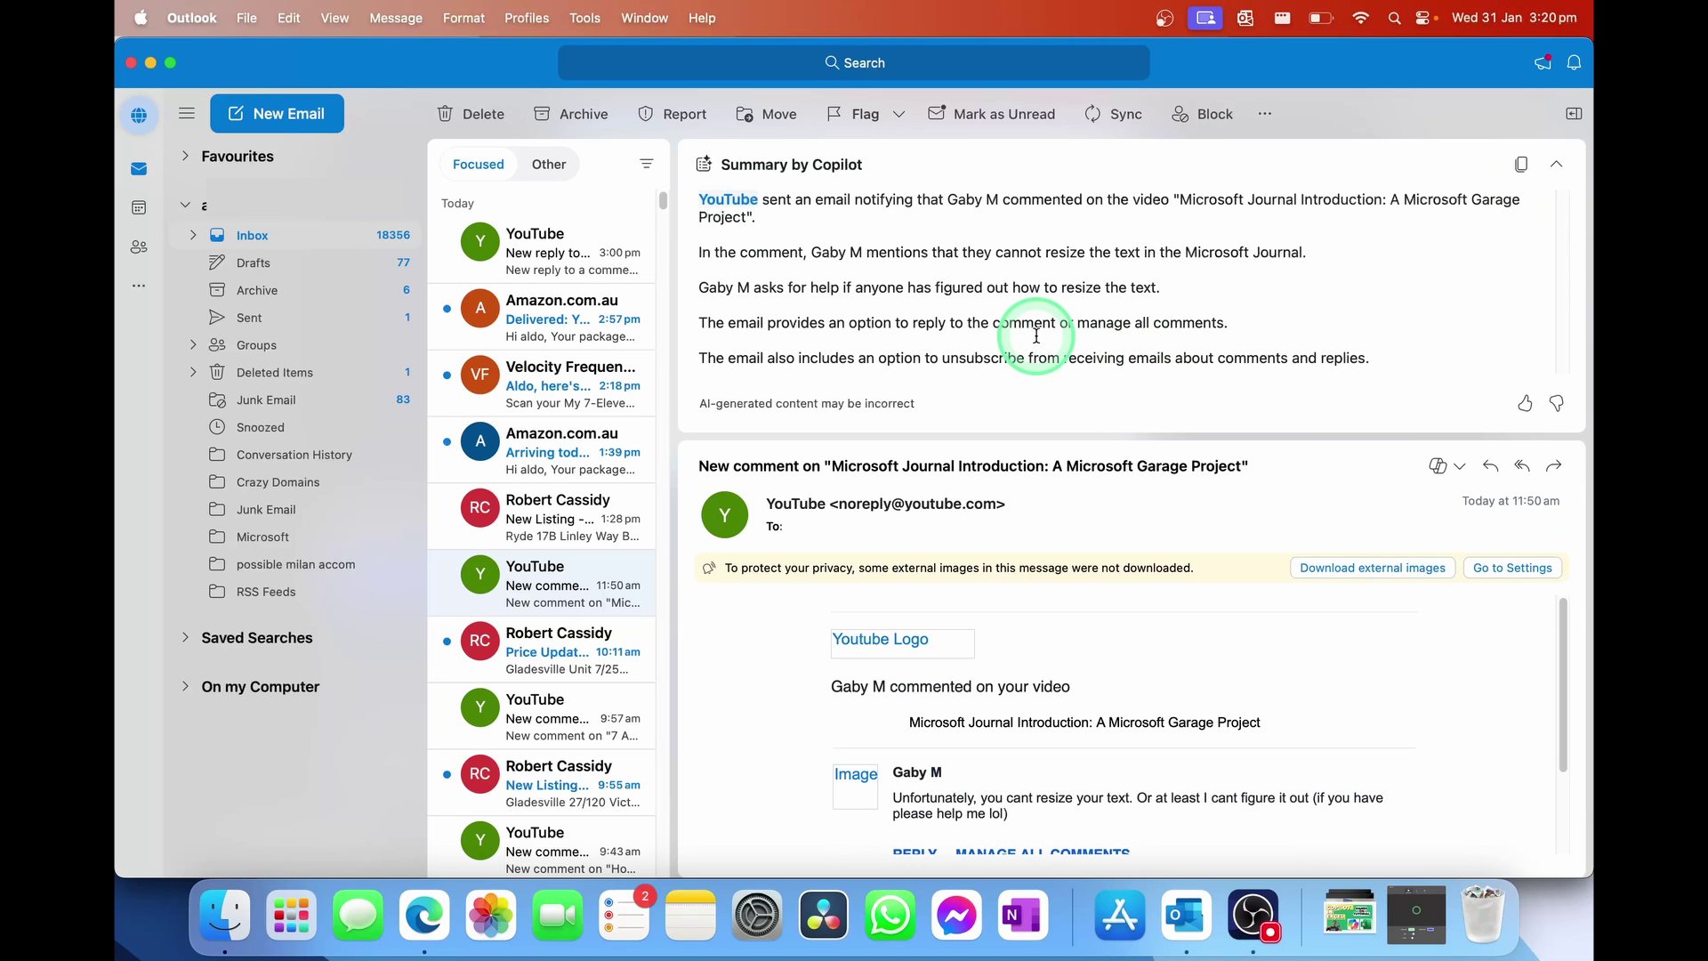
click(1459, 468)
click(1508, 525)
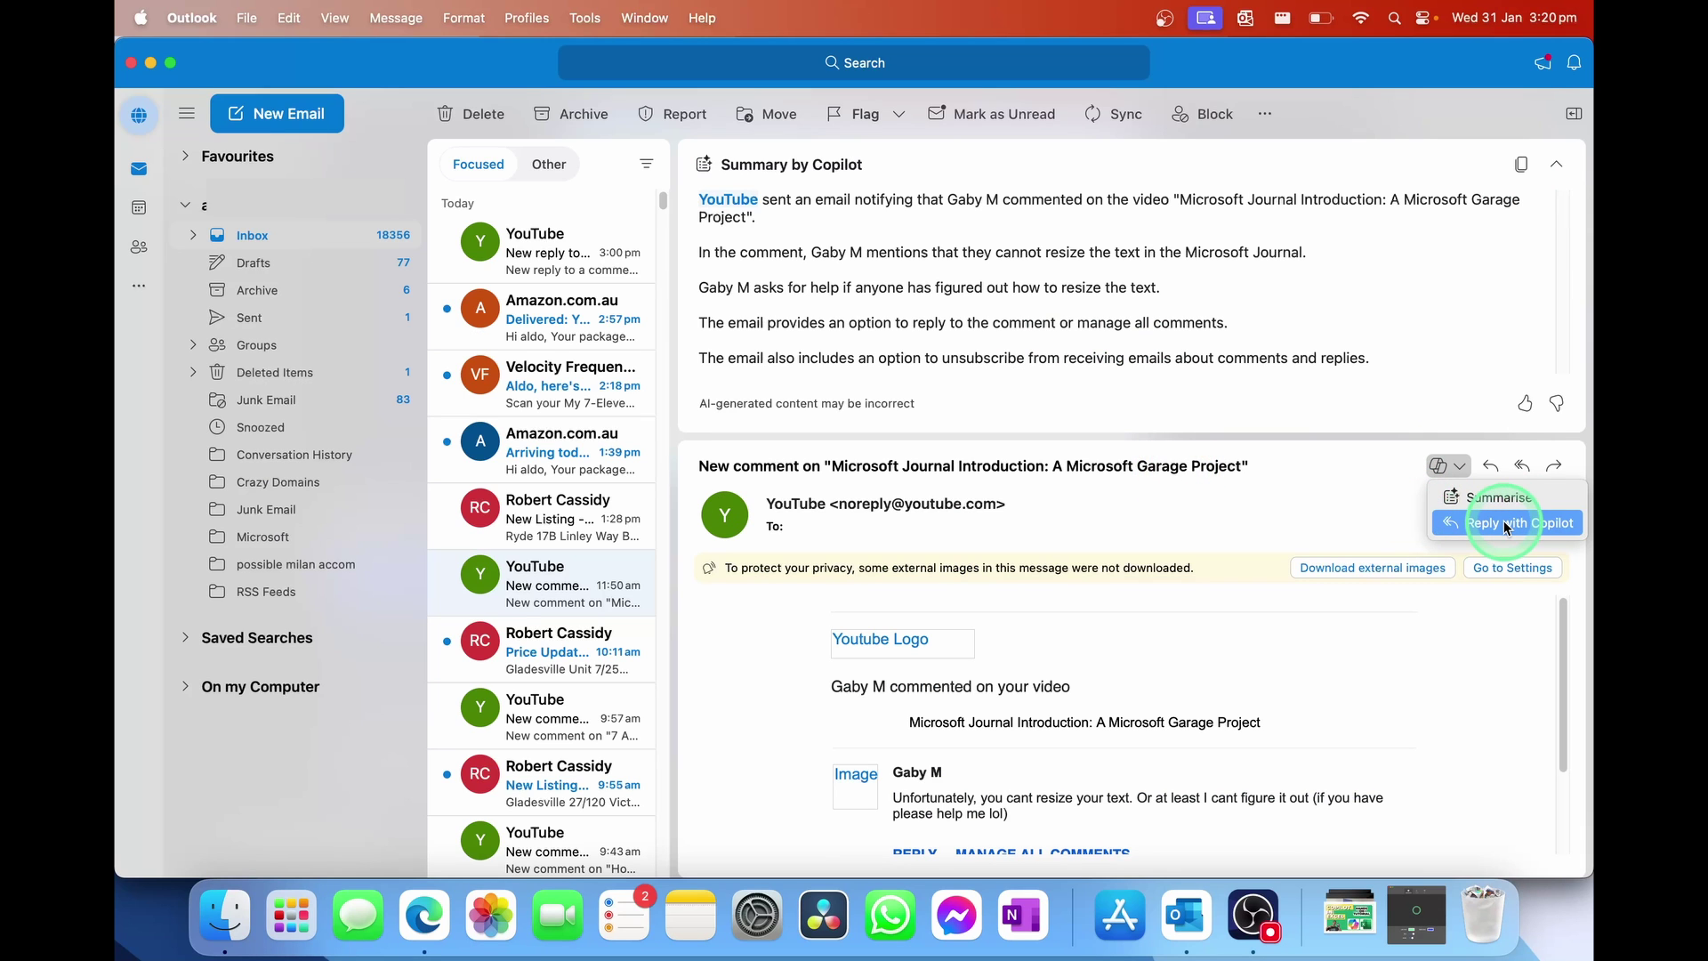
click(1503, 522)
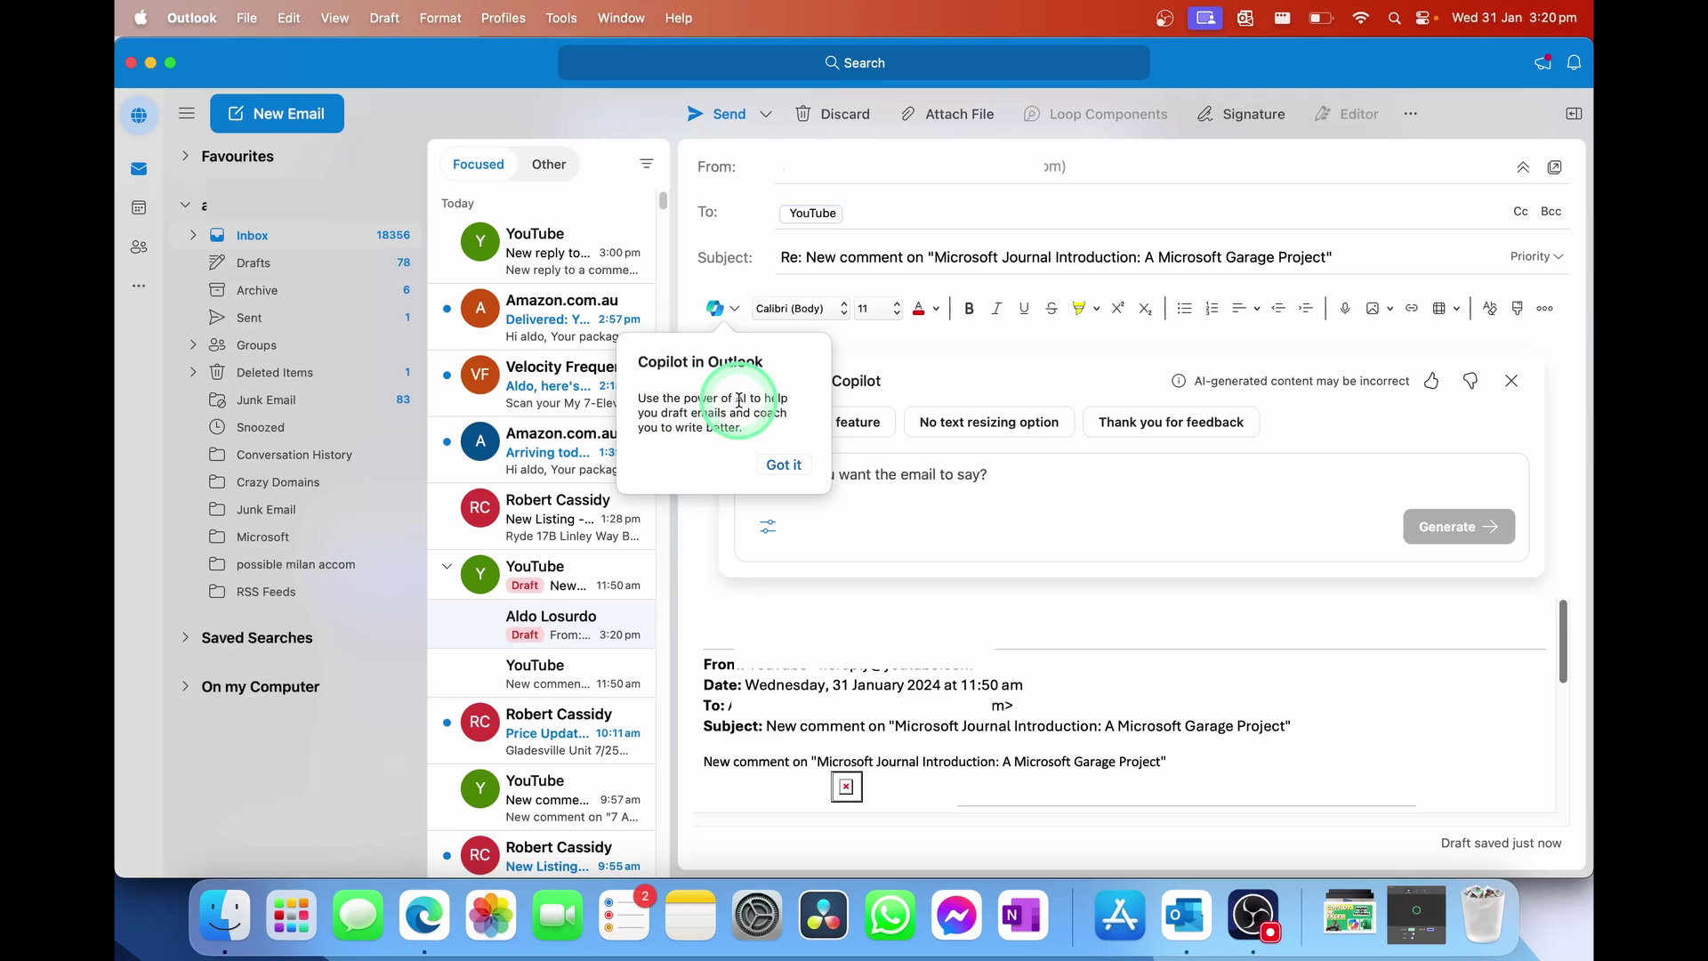
Dismiss the Copilot intro and set the draft tone to Casual, keeping Short length
click(783, 464)
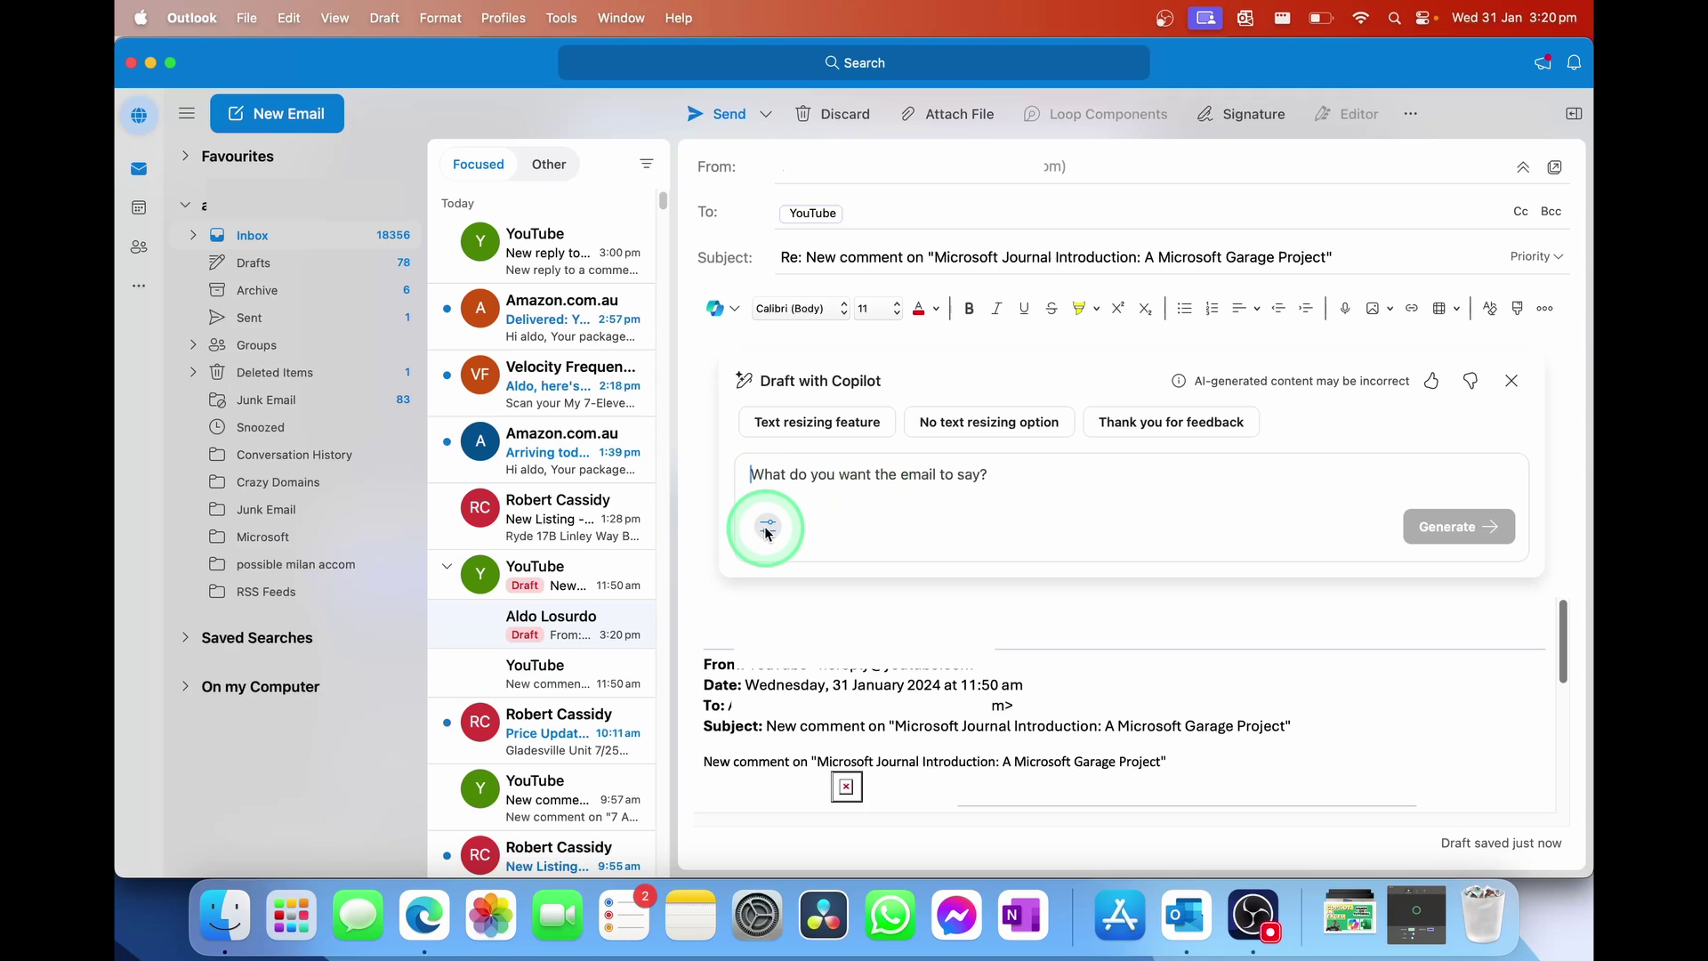
click(767, 528)
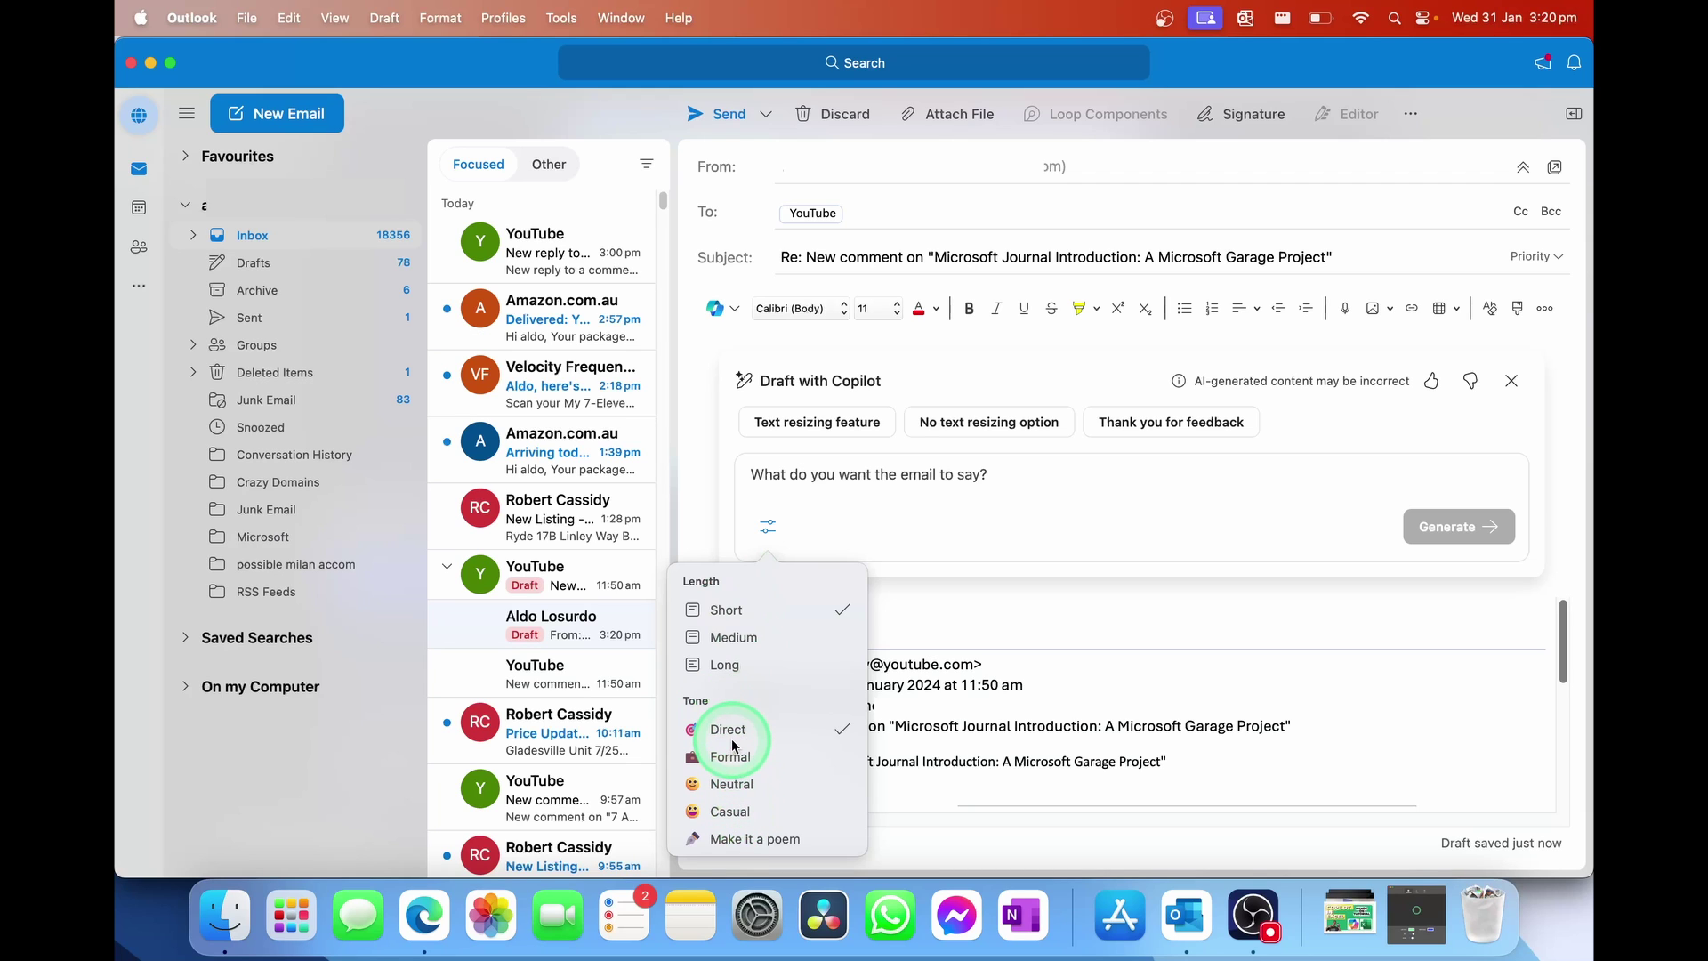
click(745, 813)
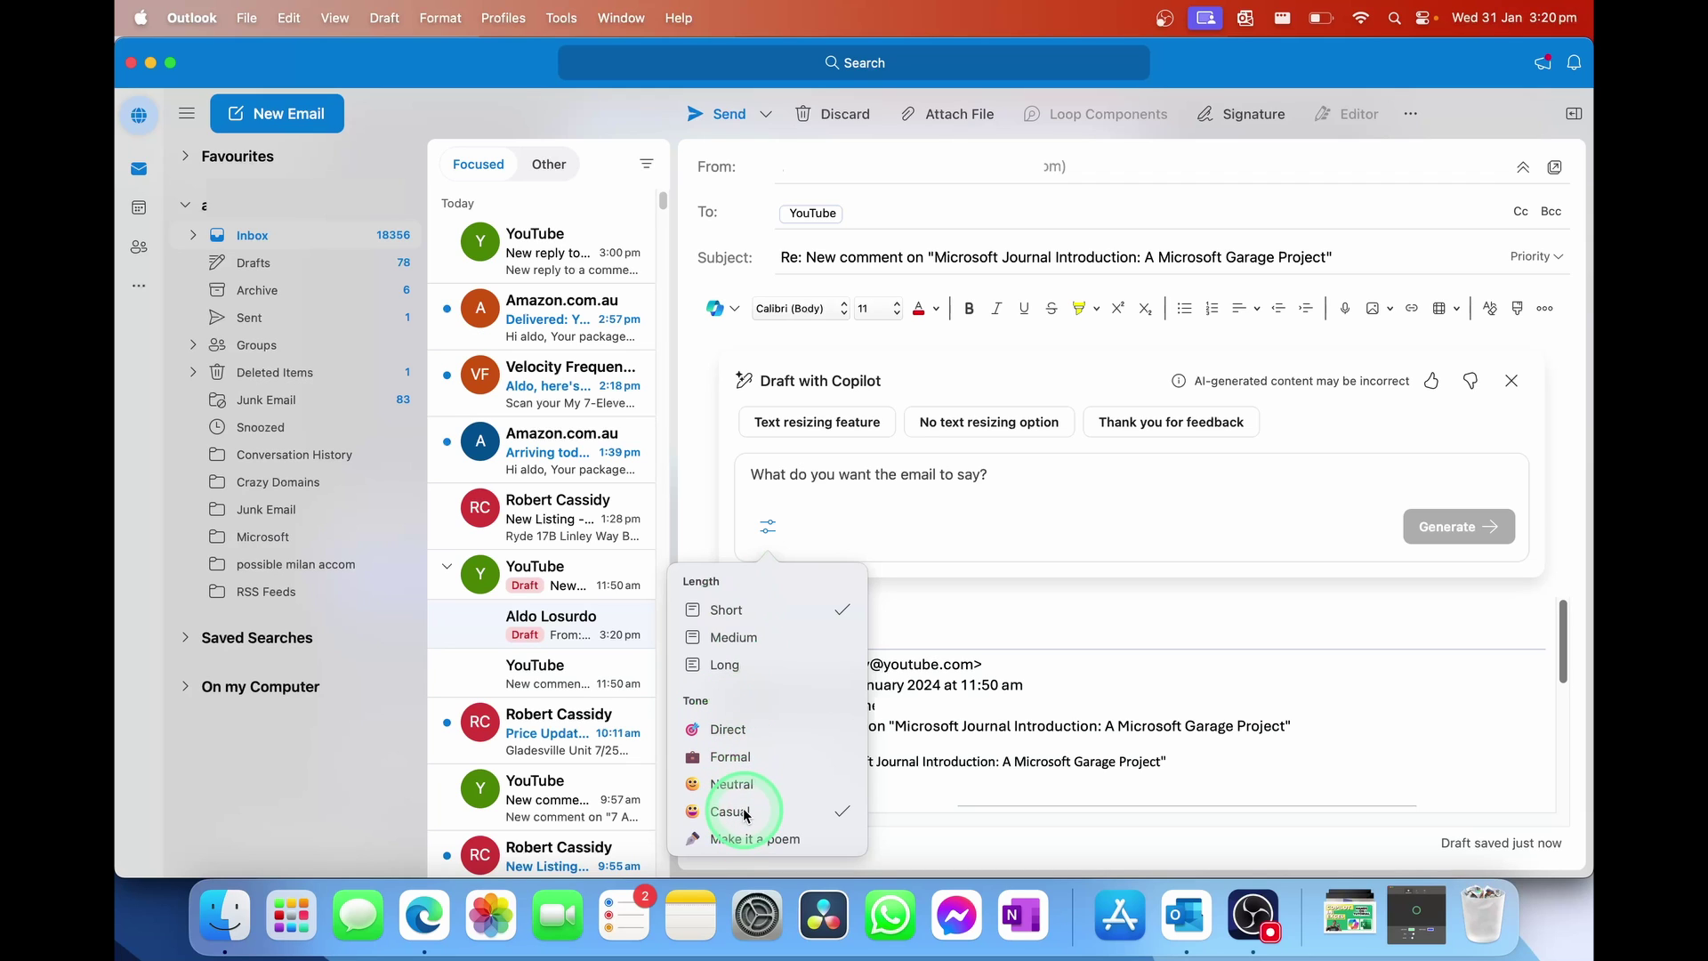
click(966, 496)
Enter the prompt 'thank you for your email, I will take it into consideration. I appreciate the prompt reply'
text(thank you)
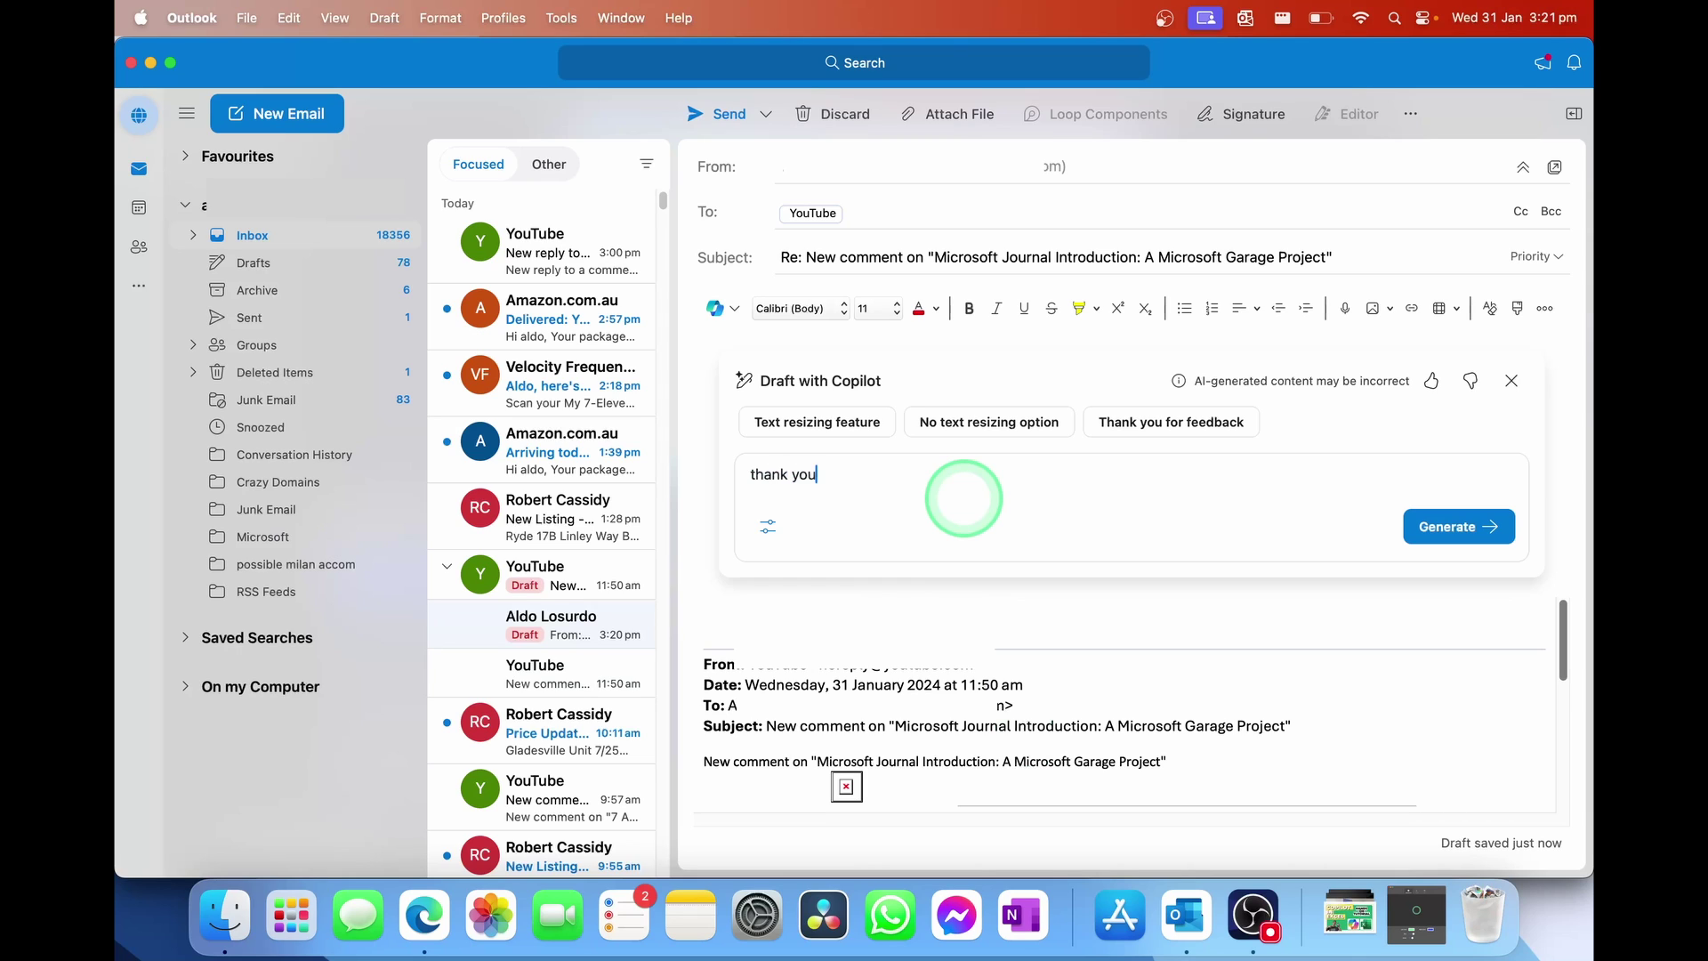
text( for your email, I will take it into consideration. I appreciate)
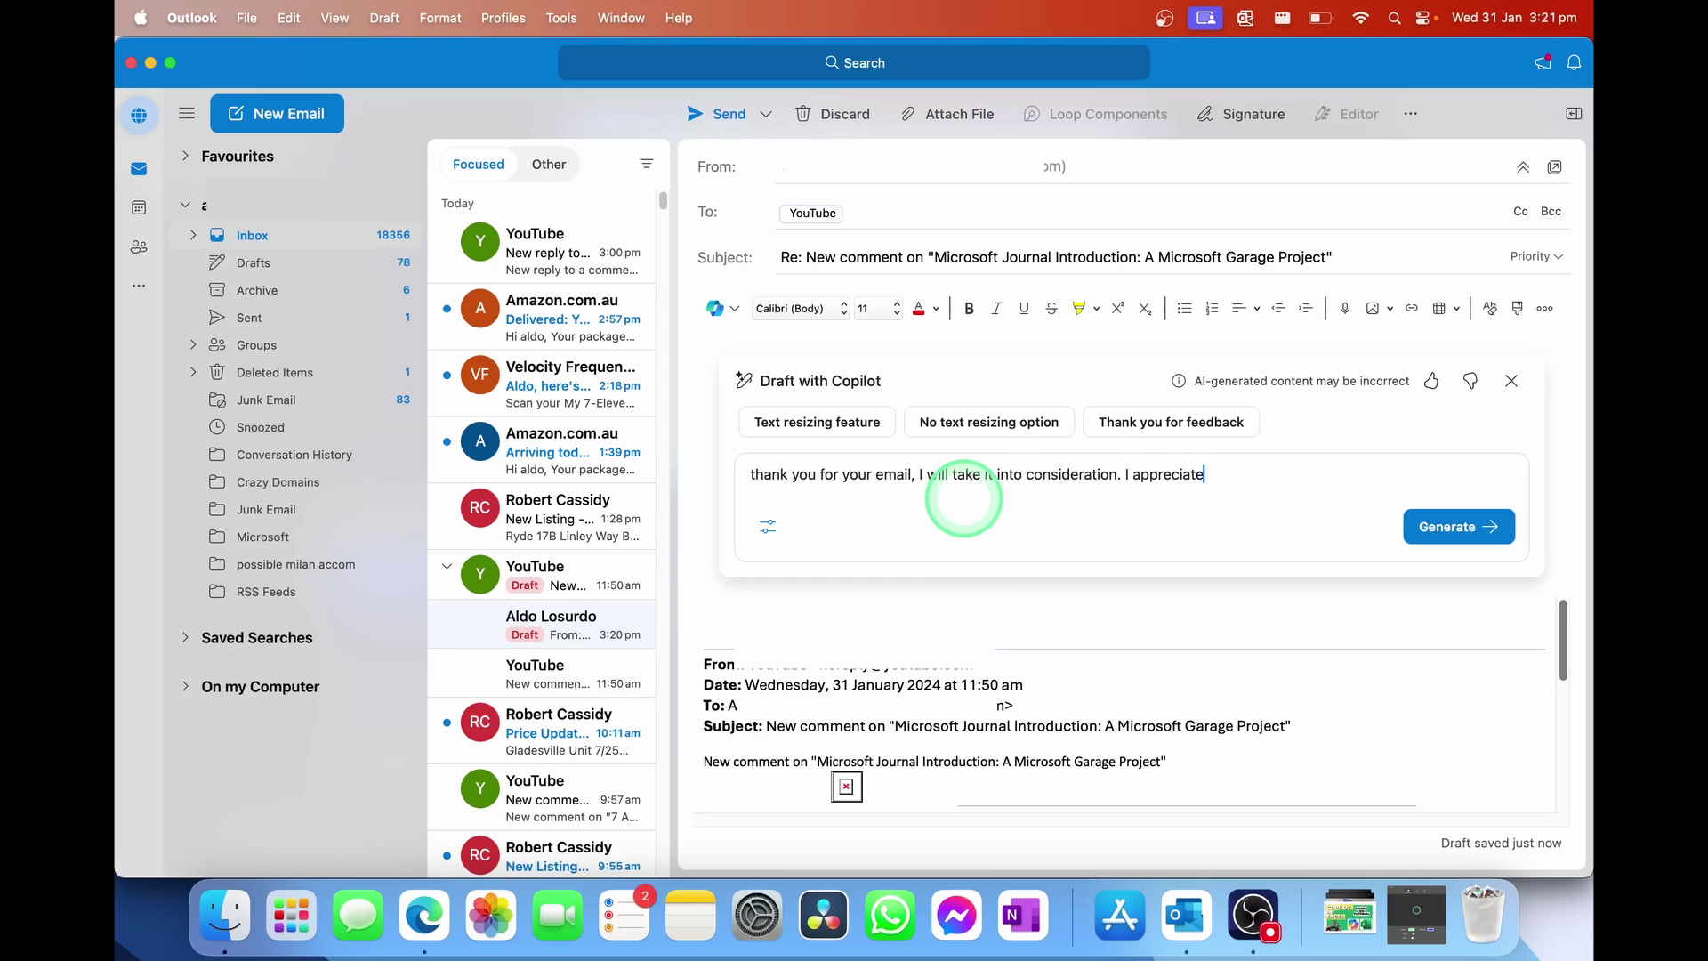
text(the prompt reply)
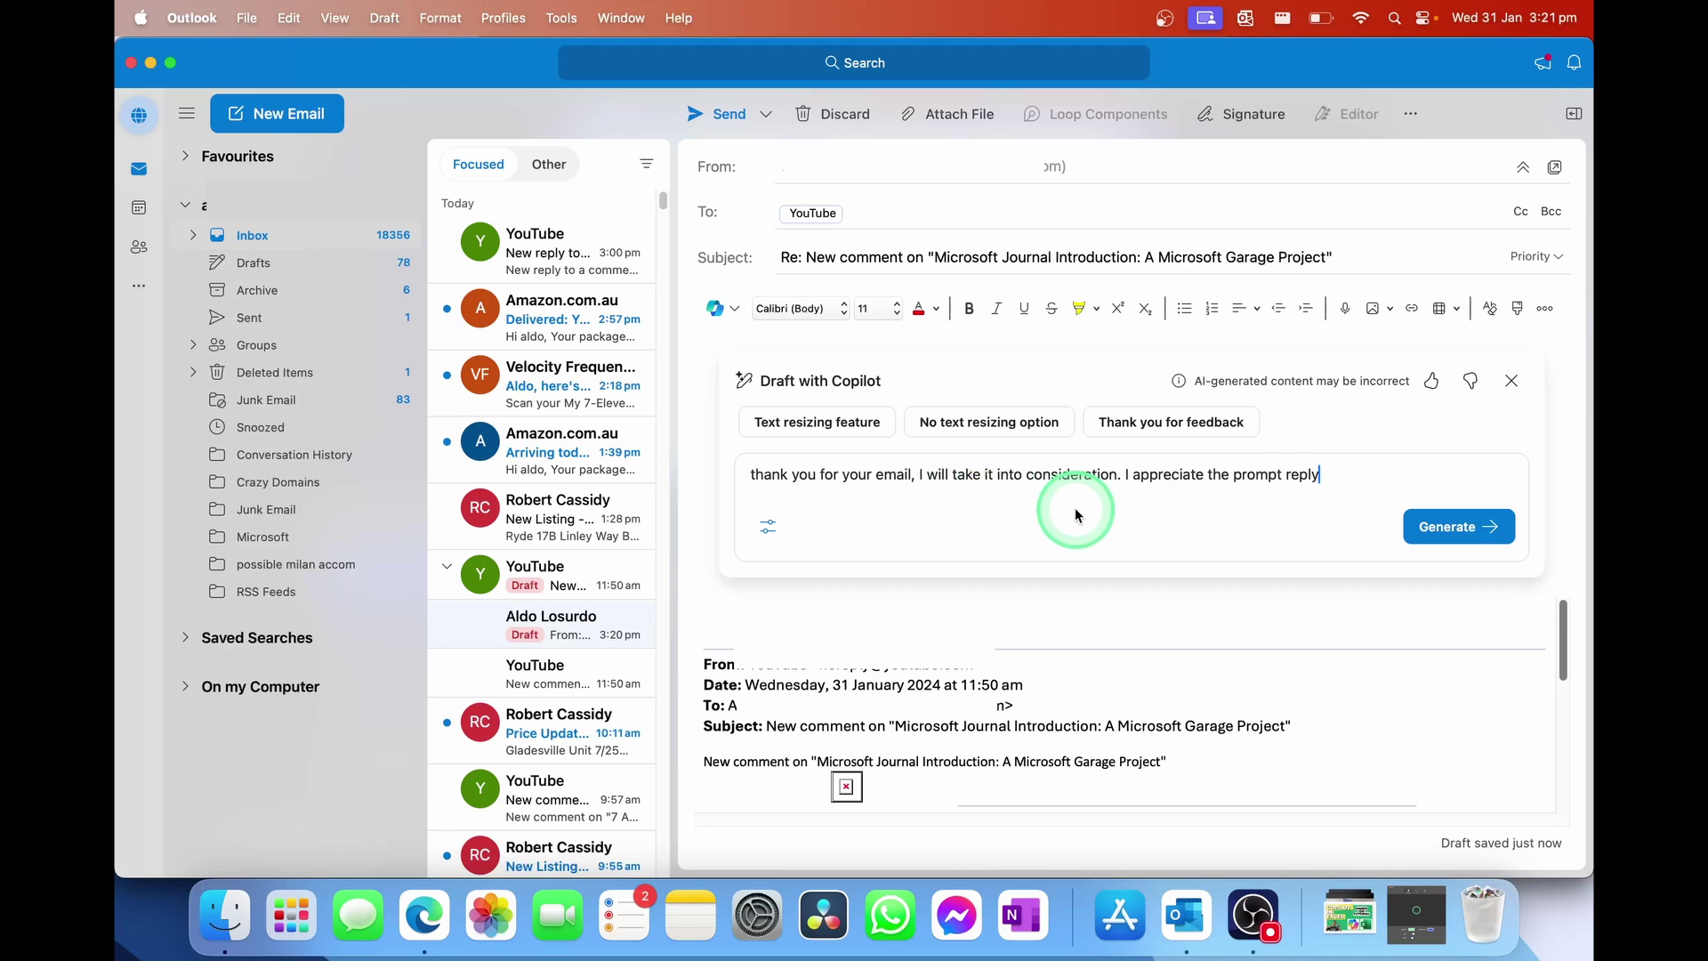
Switch the draft length to Medium and generate the casual reply
drag(1358, 468, 610, 476)
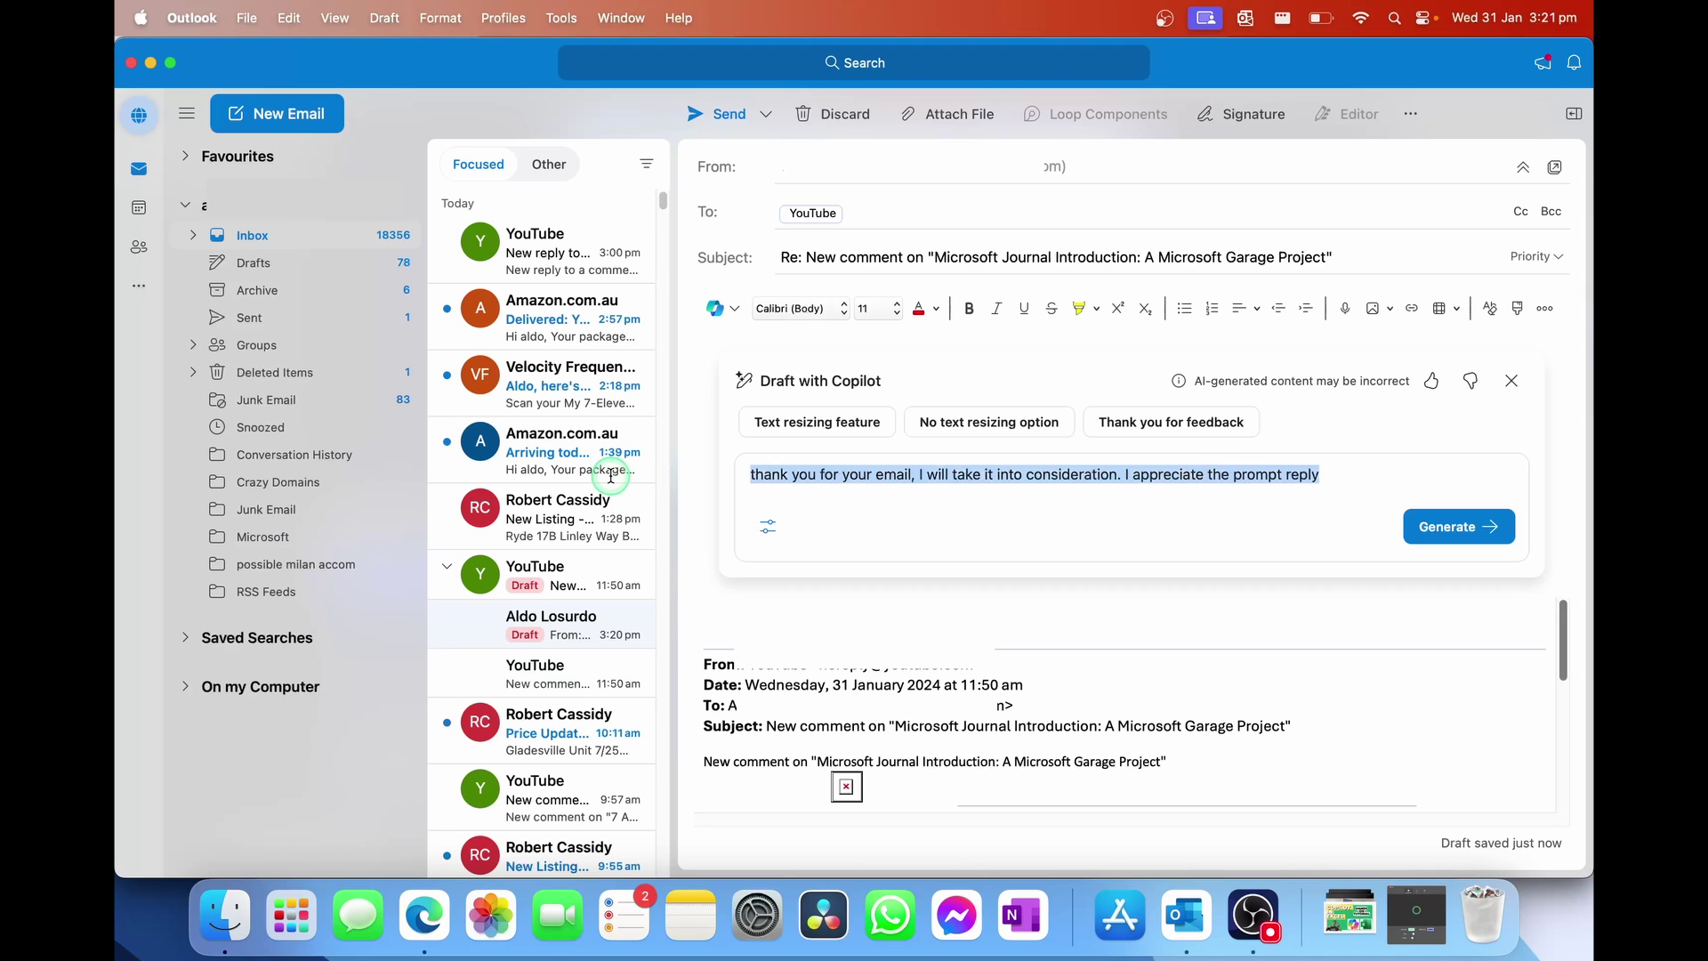
click(937, 474)
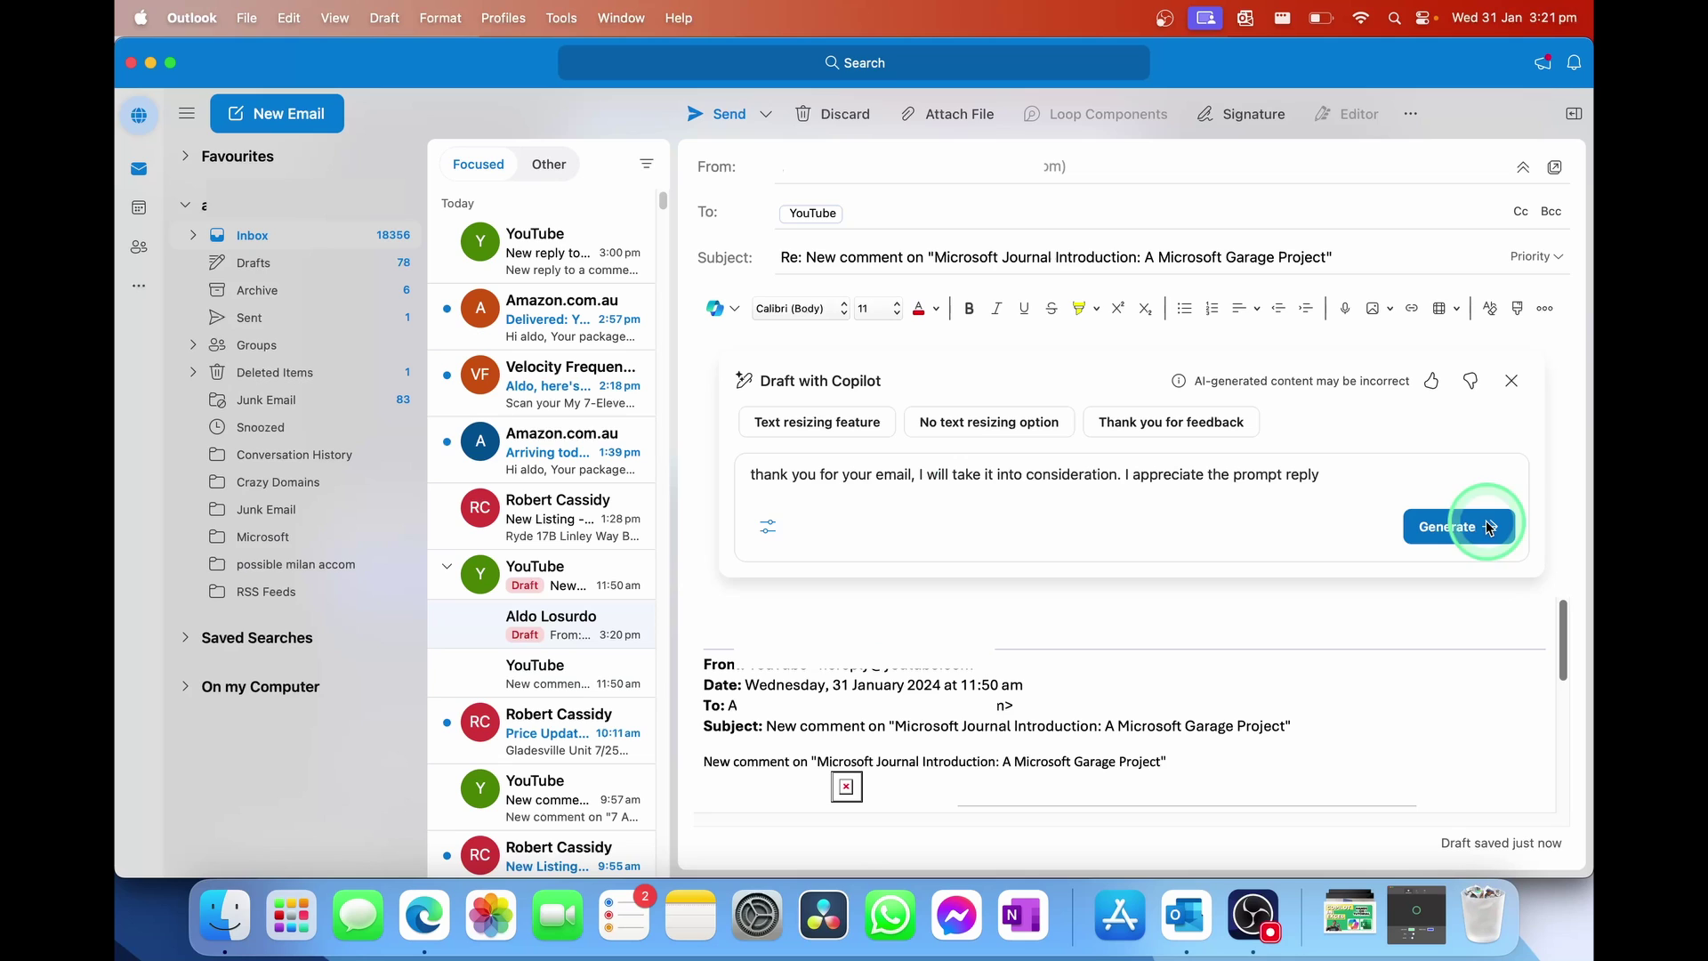
click(767, 528)
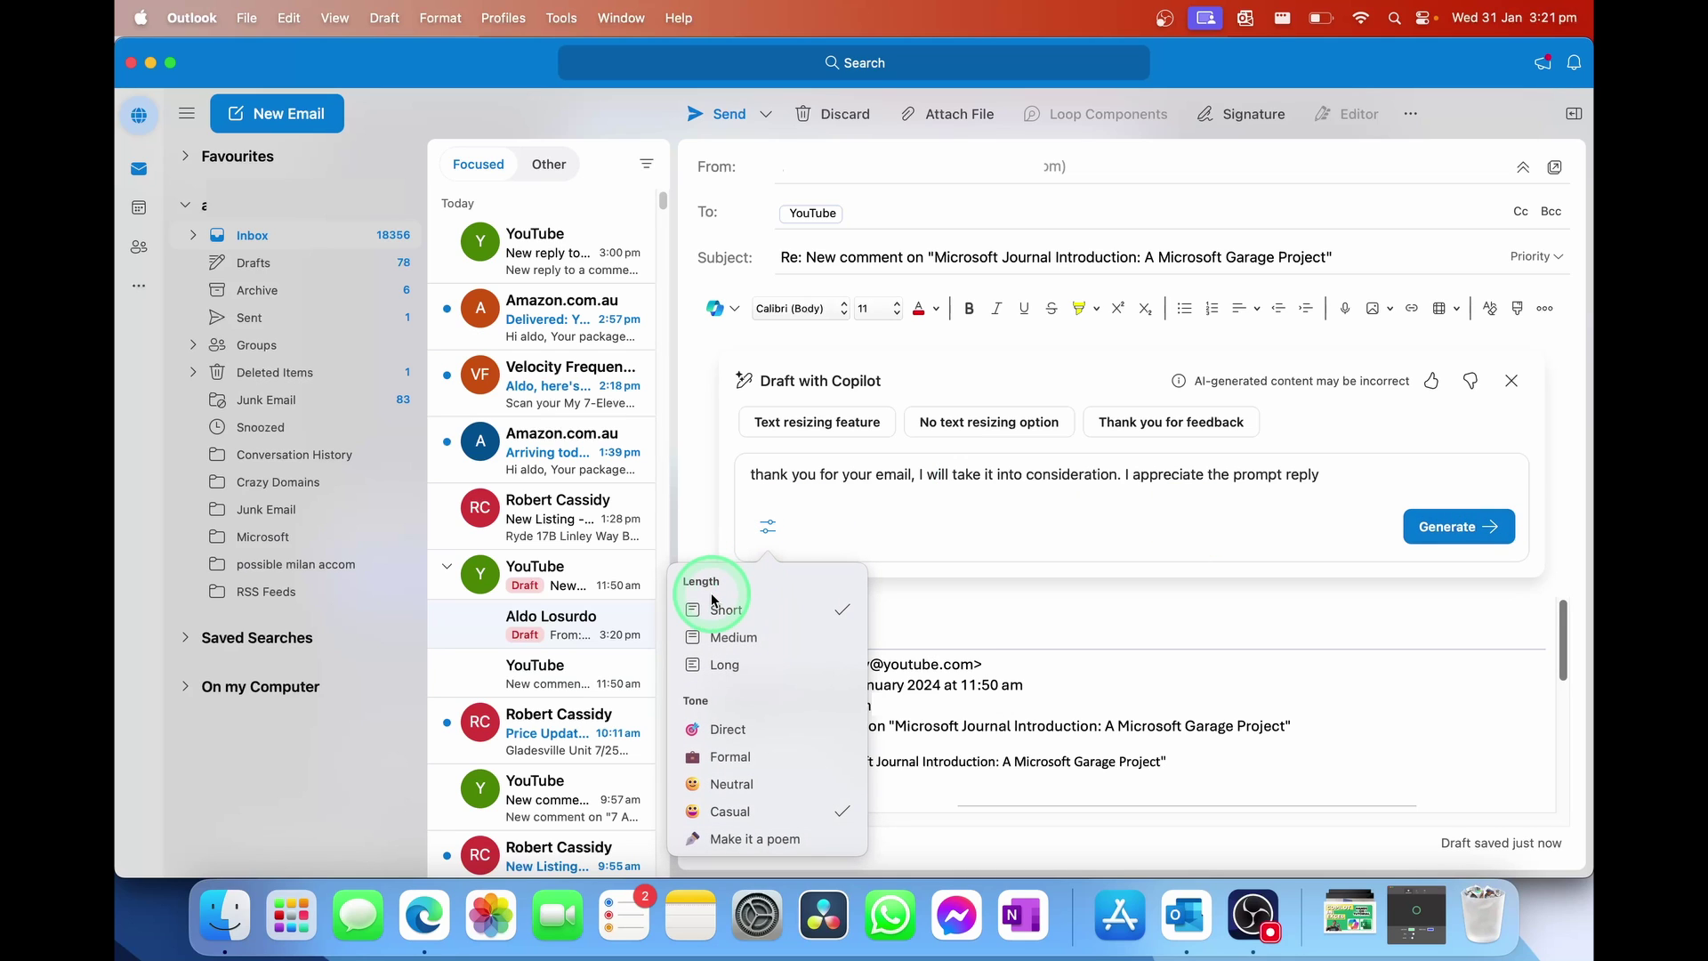
click(746, 639)
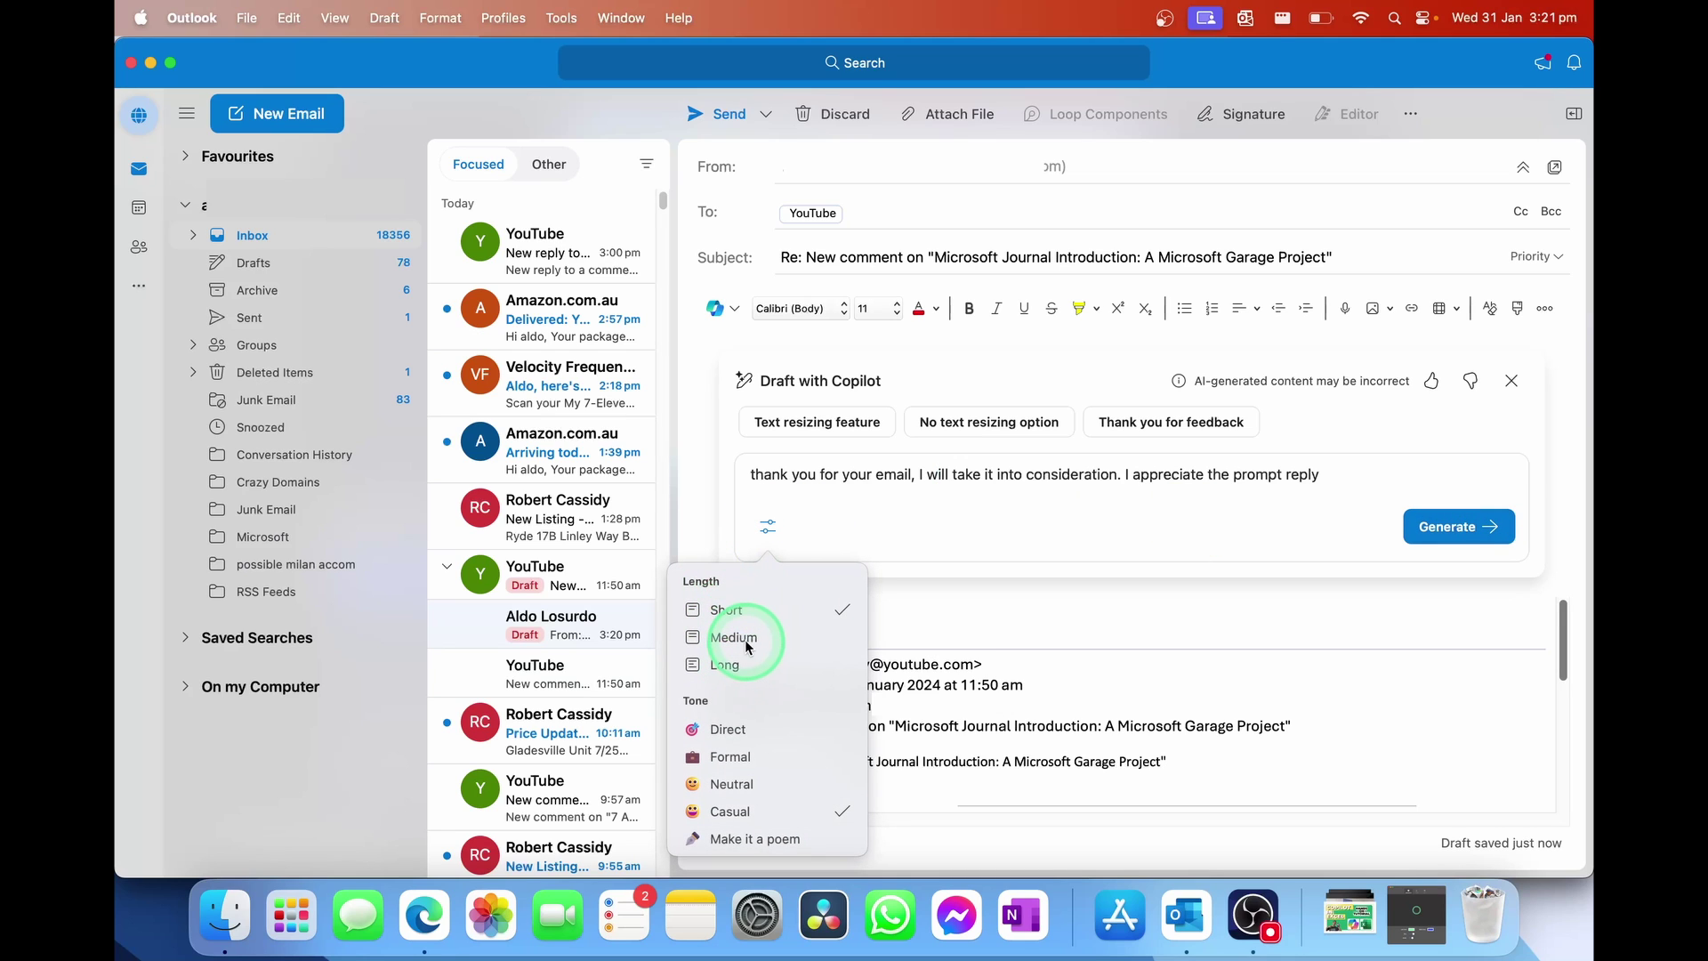
click(748, 642)
click(1464, 525)
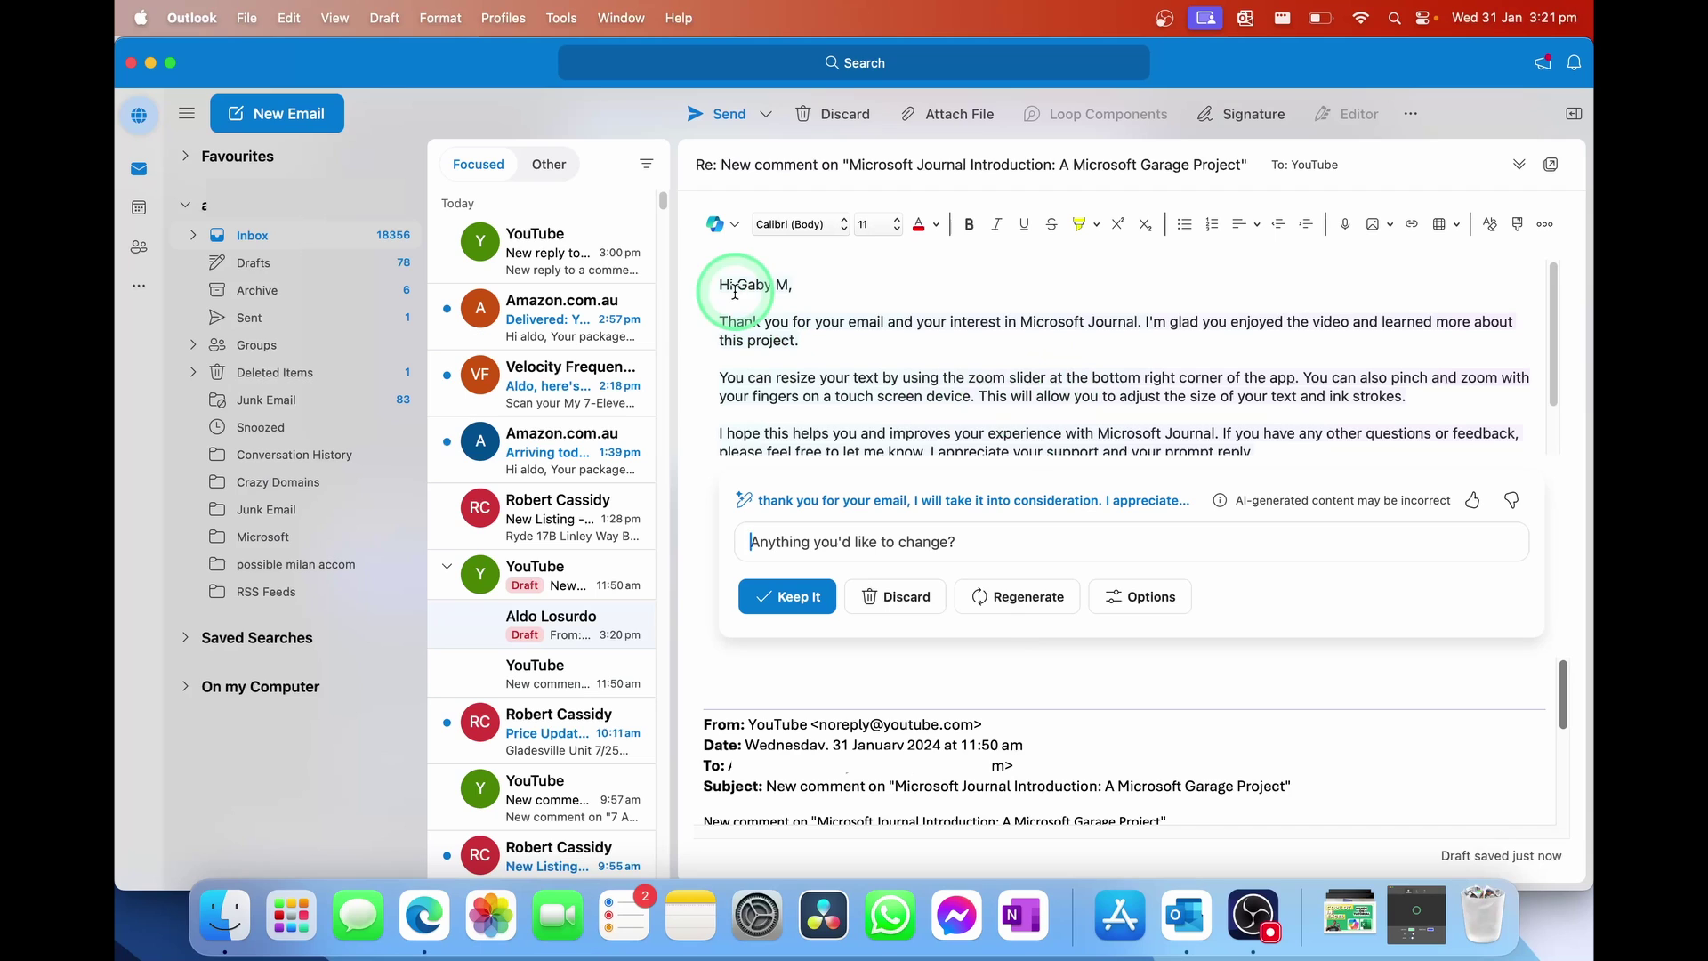
scroll(1041, 739, down, 5)
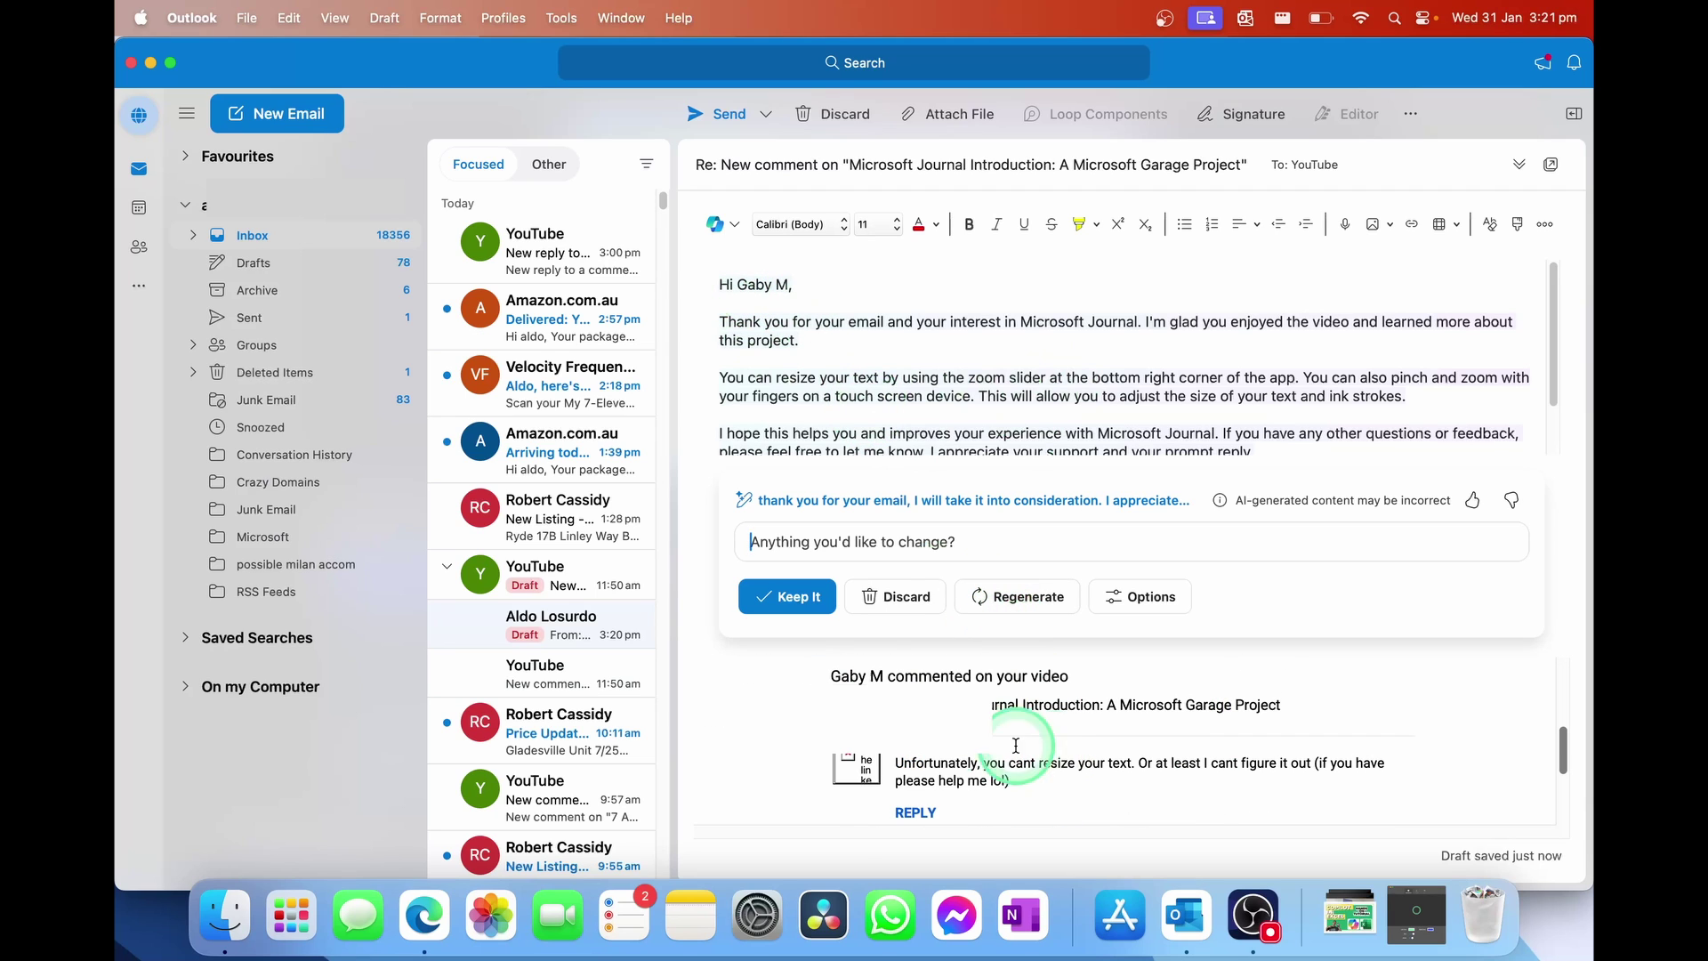
drag(901, 747, 954, 755)
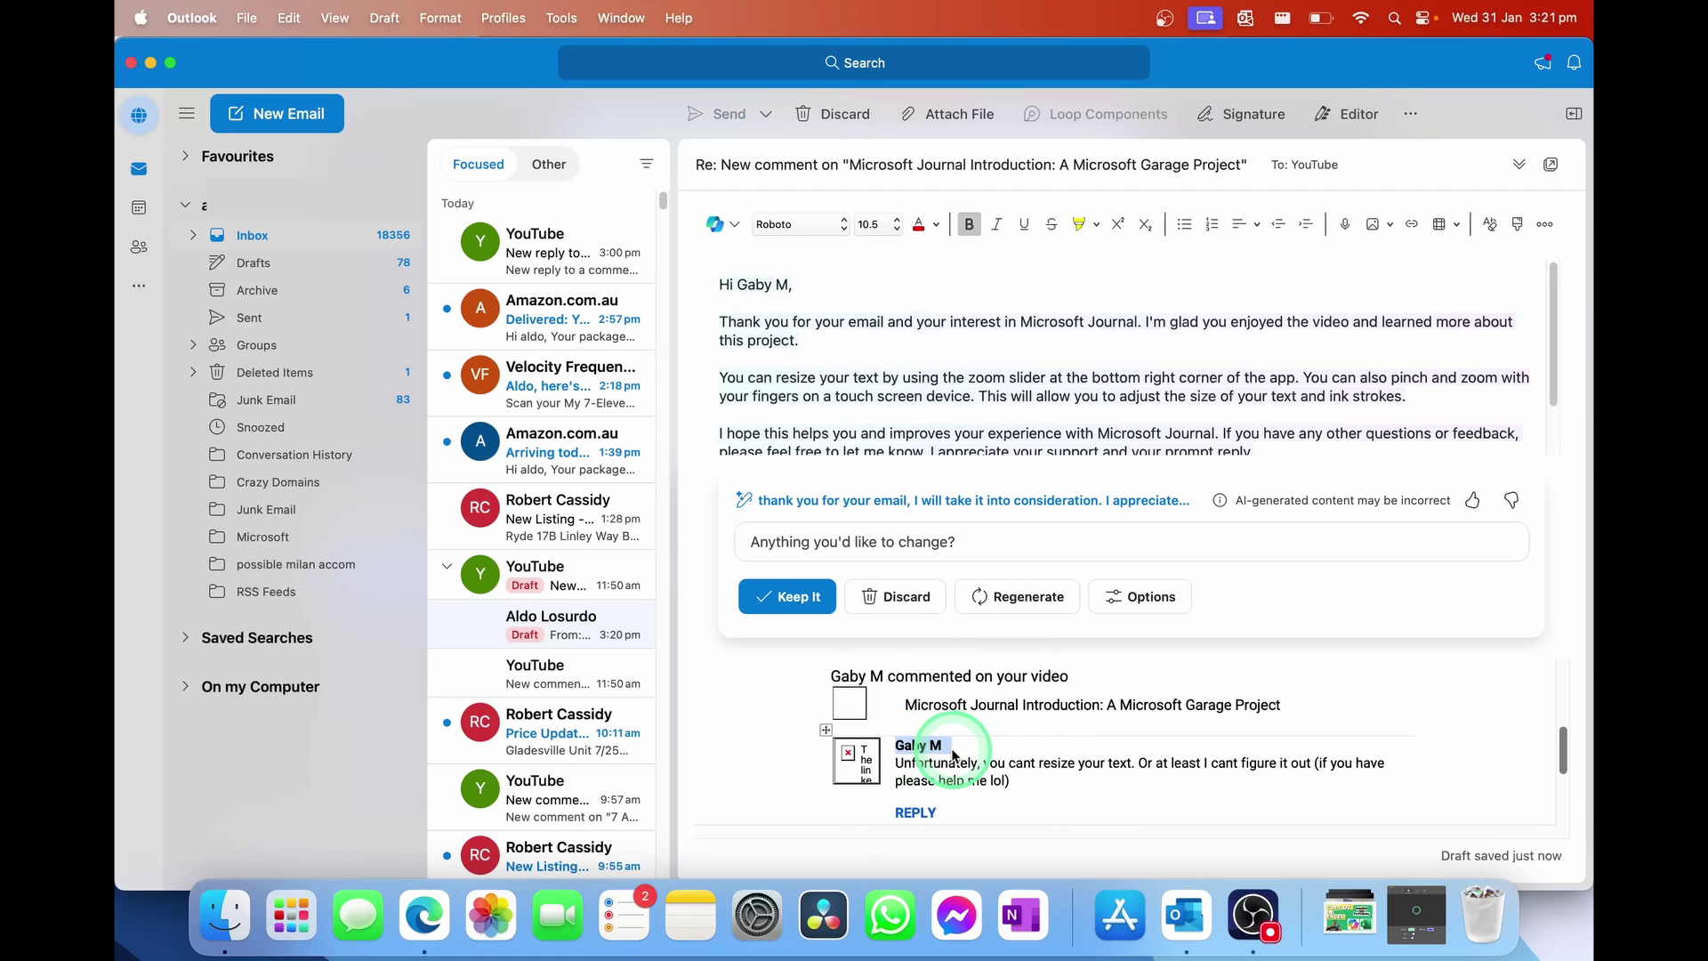
click(954, 755)
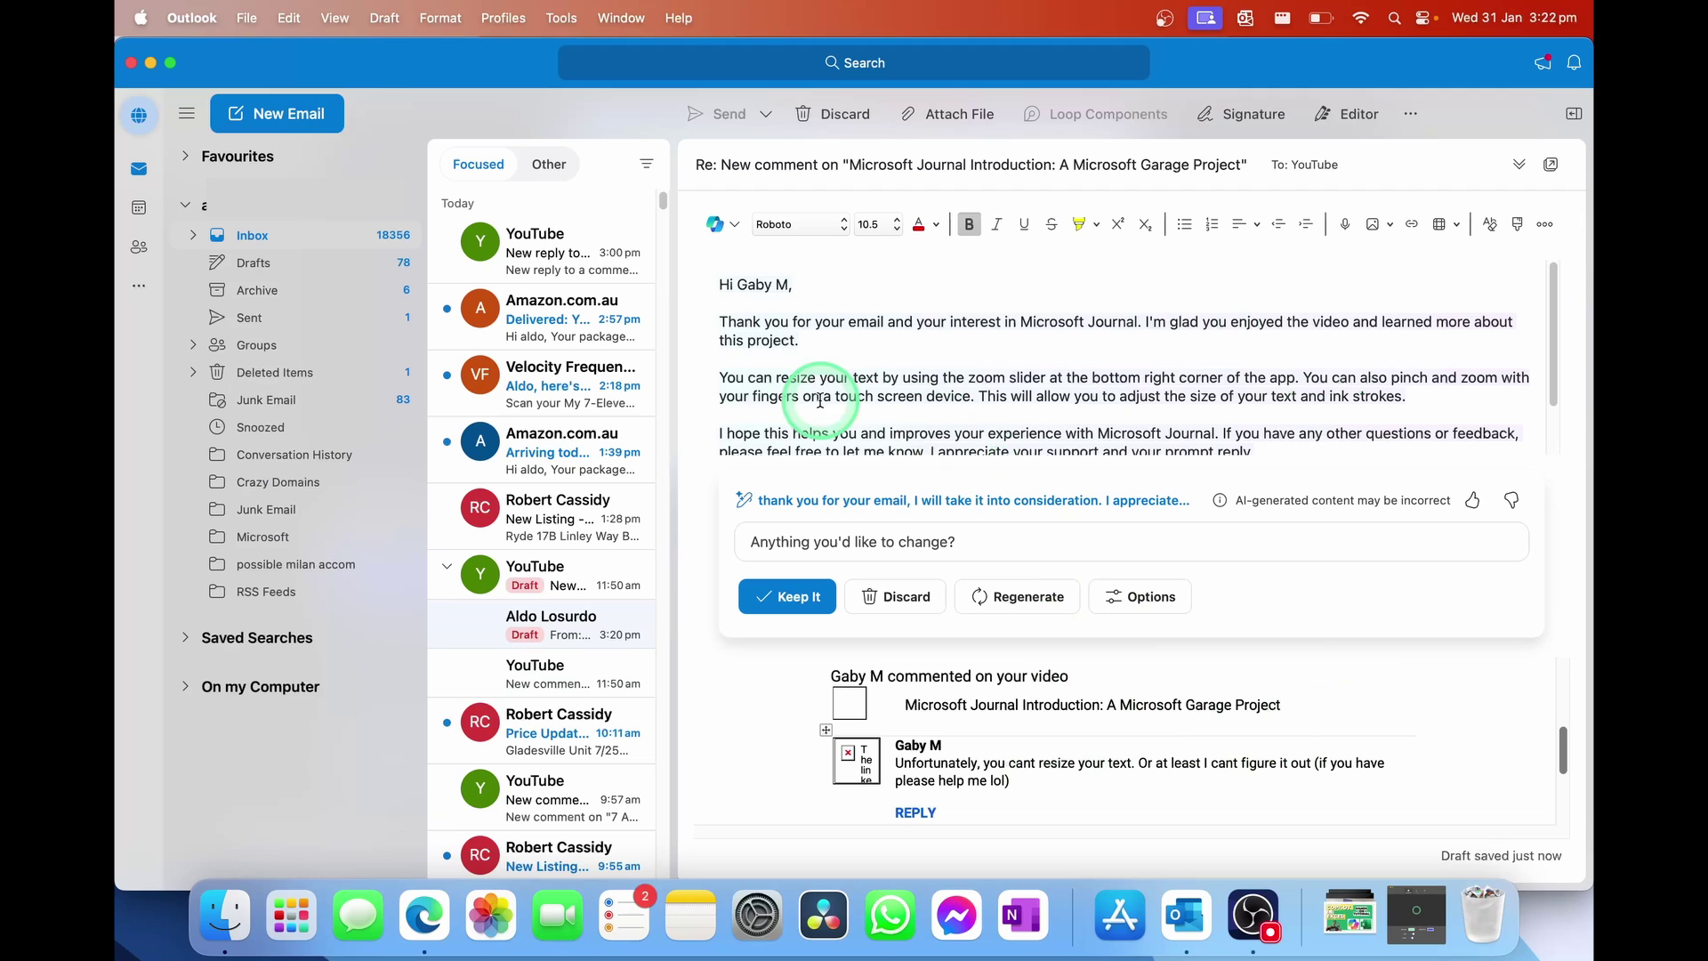
drag(722, 379, 1294, 377)
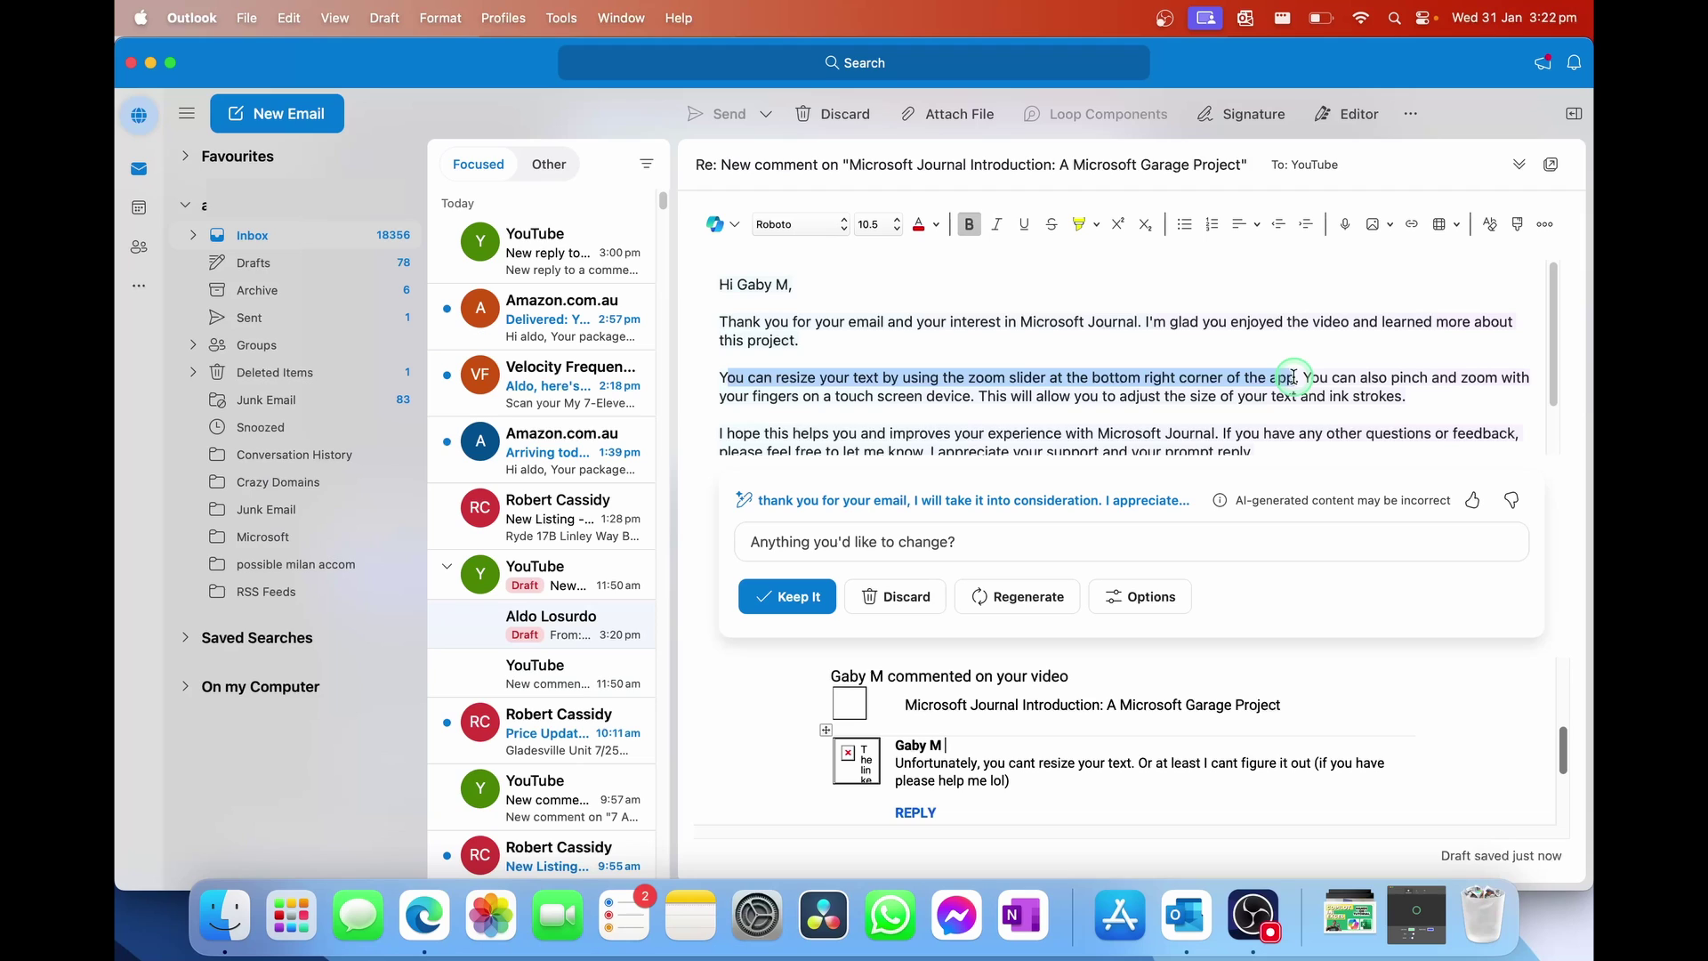
drag(1294, 377, 1294, 378)
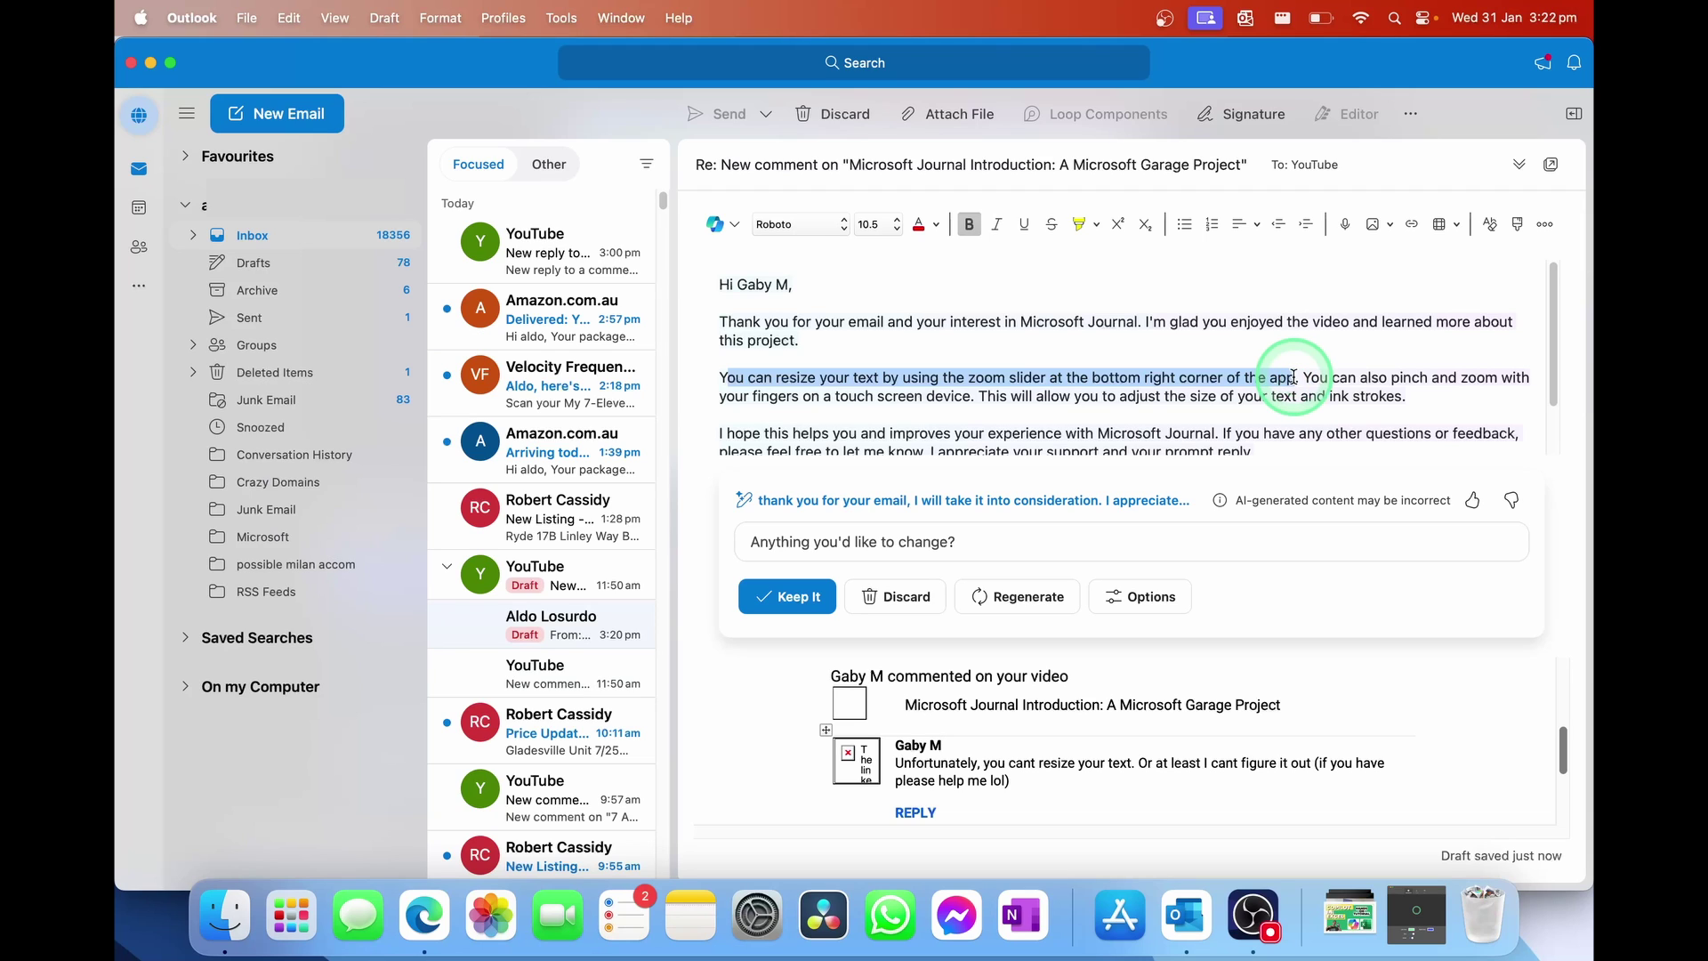
click(1294, 377)
click(721, 372)
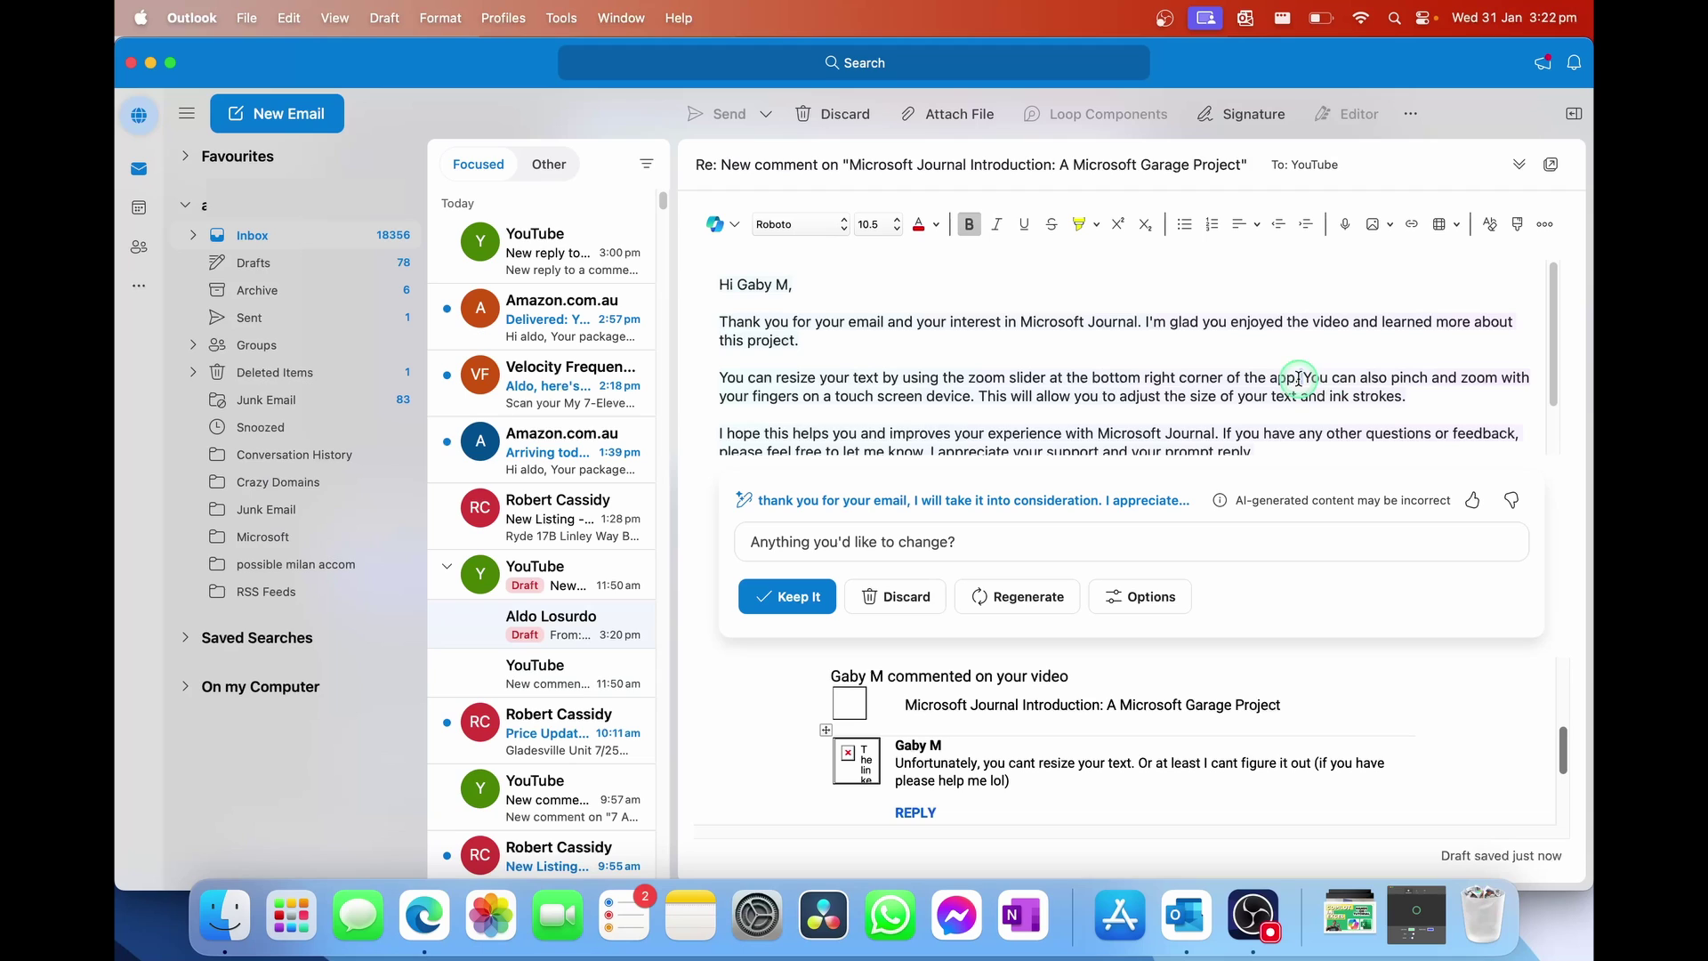
drag(1303, 379, 976, 406)
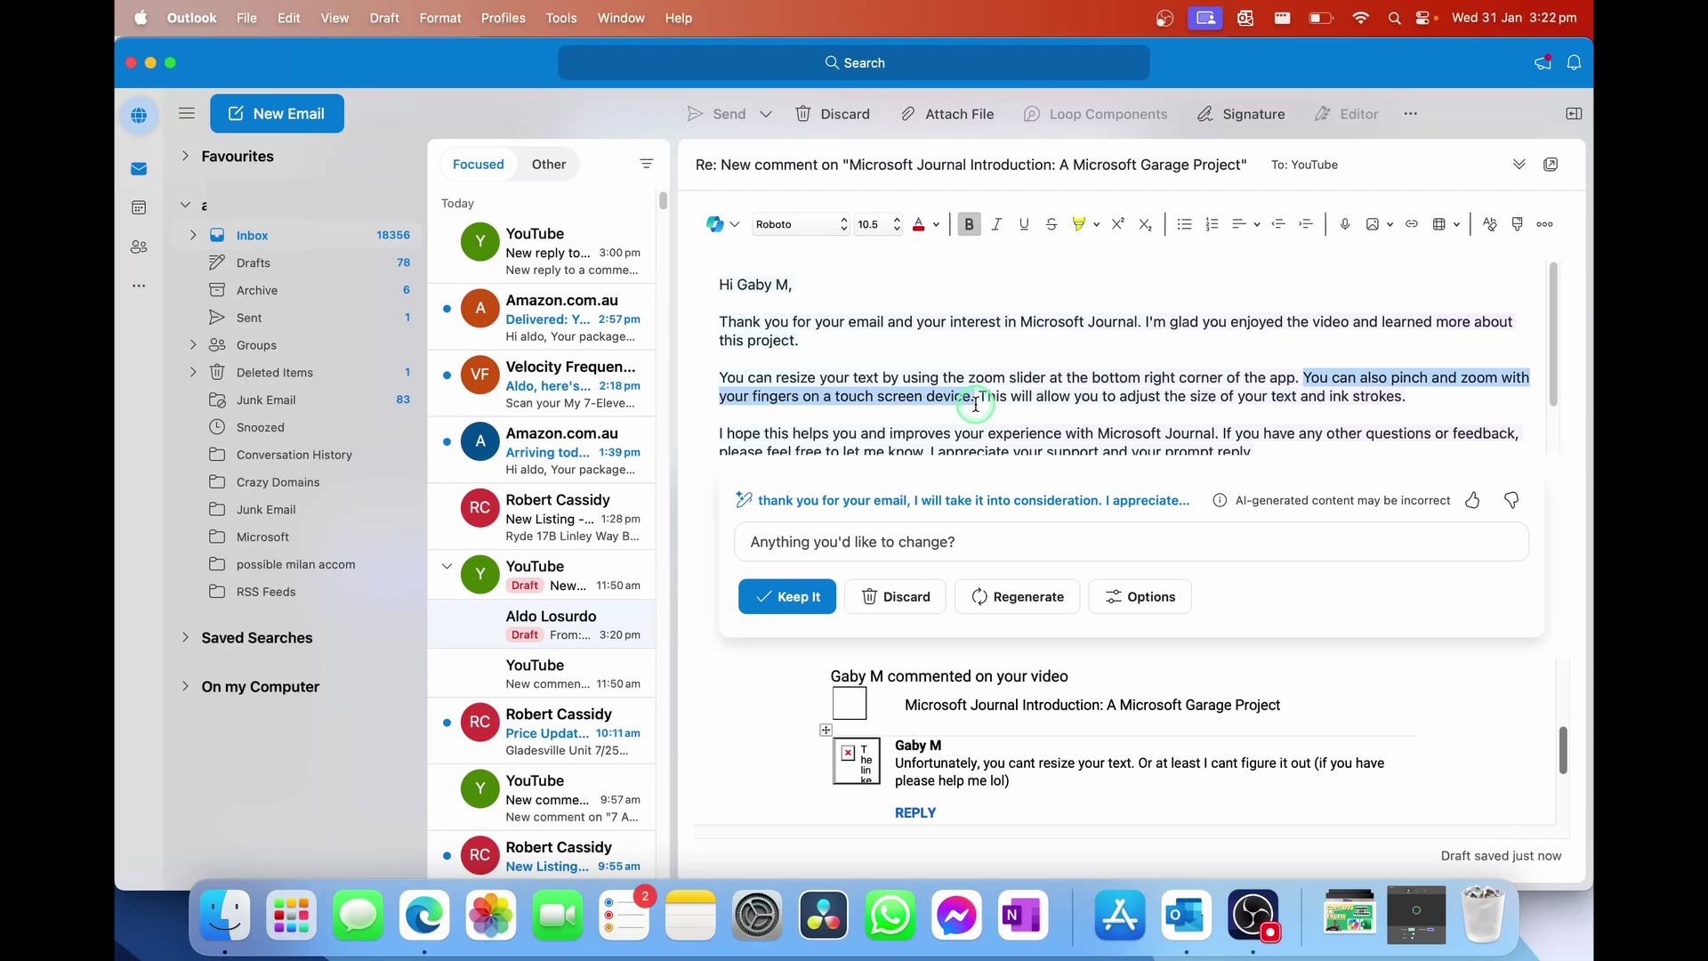
drag(976, 405, 976, 405)
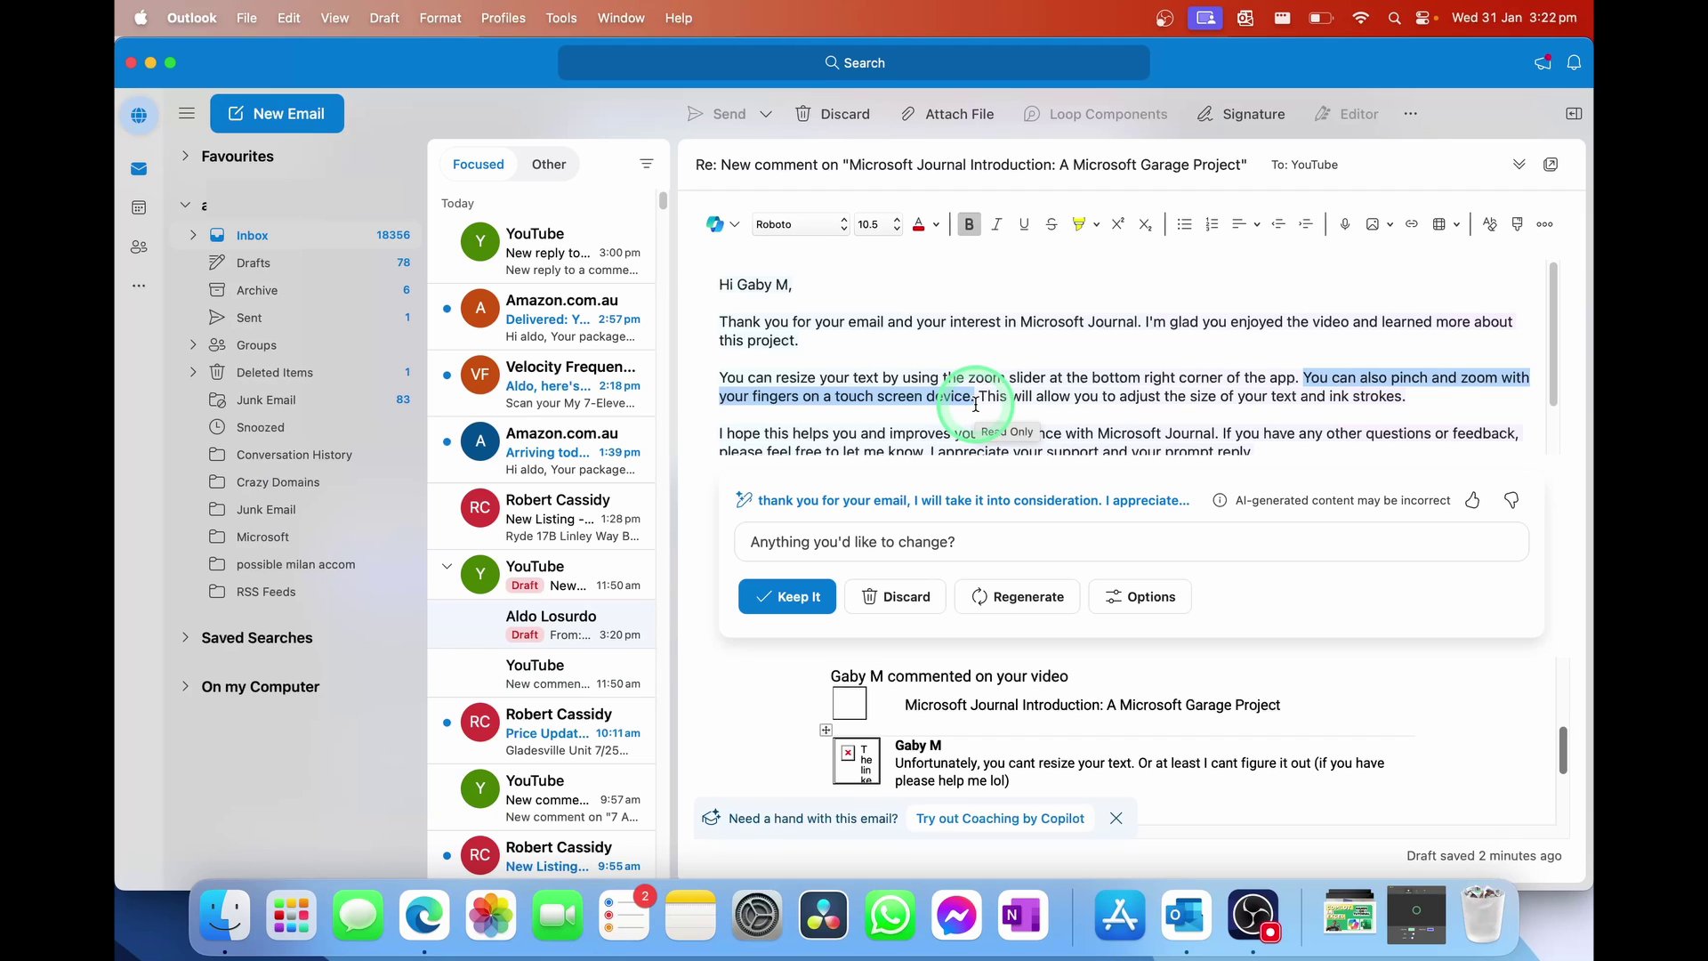
scroll(976, 404, down, 2)
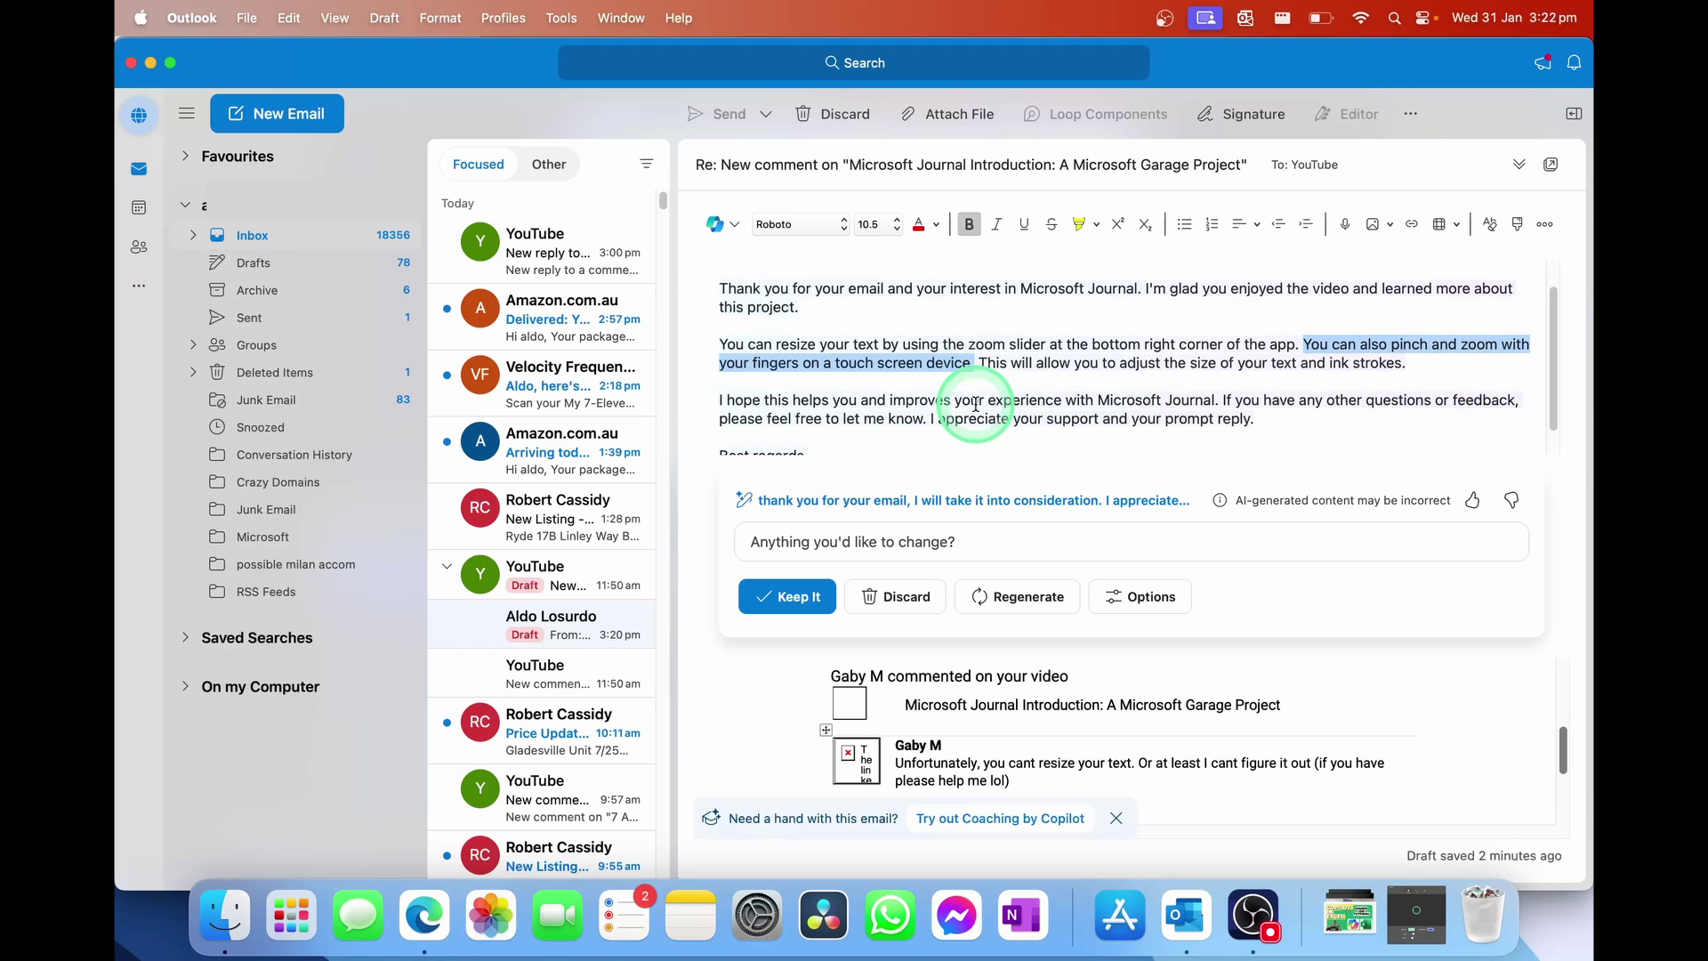
scroll(1023, 400, down, 1)
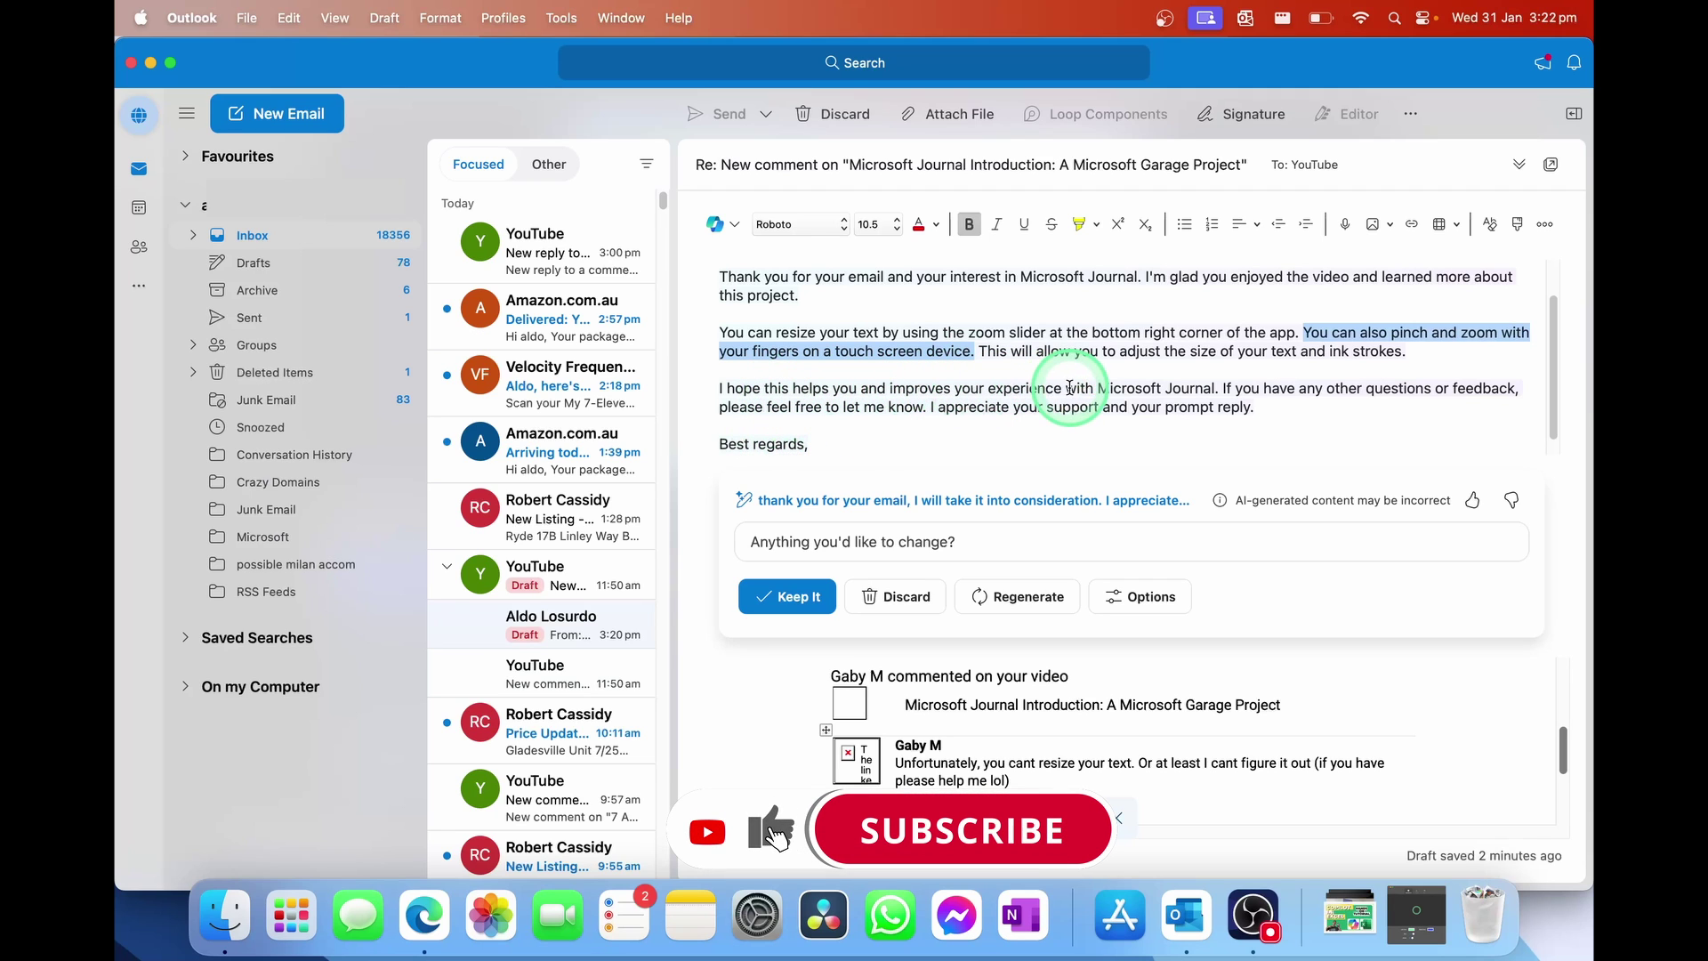
scroll(1080, 392, down, 1)
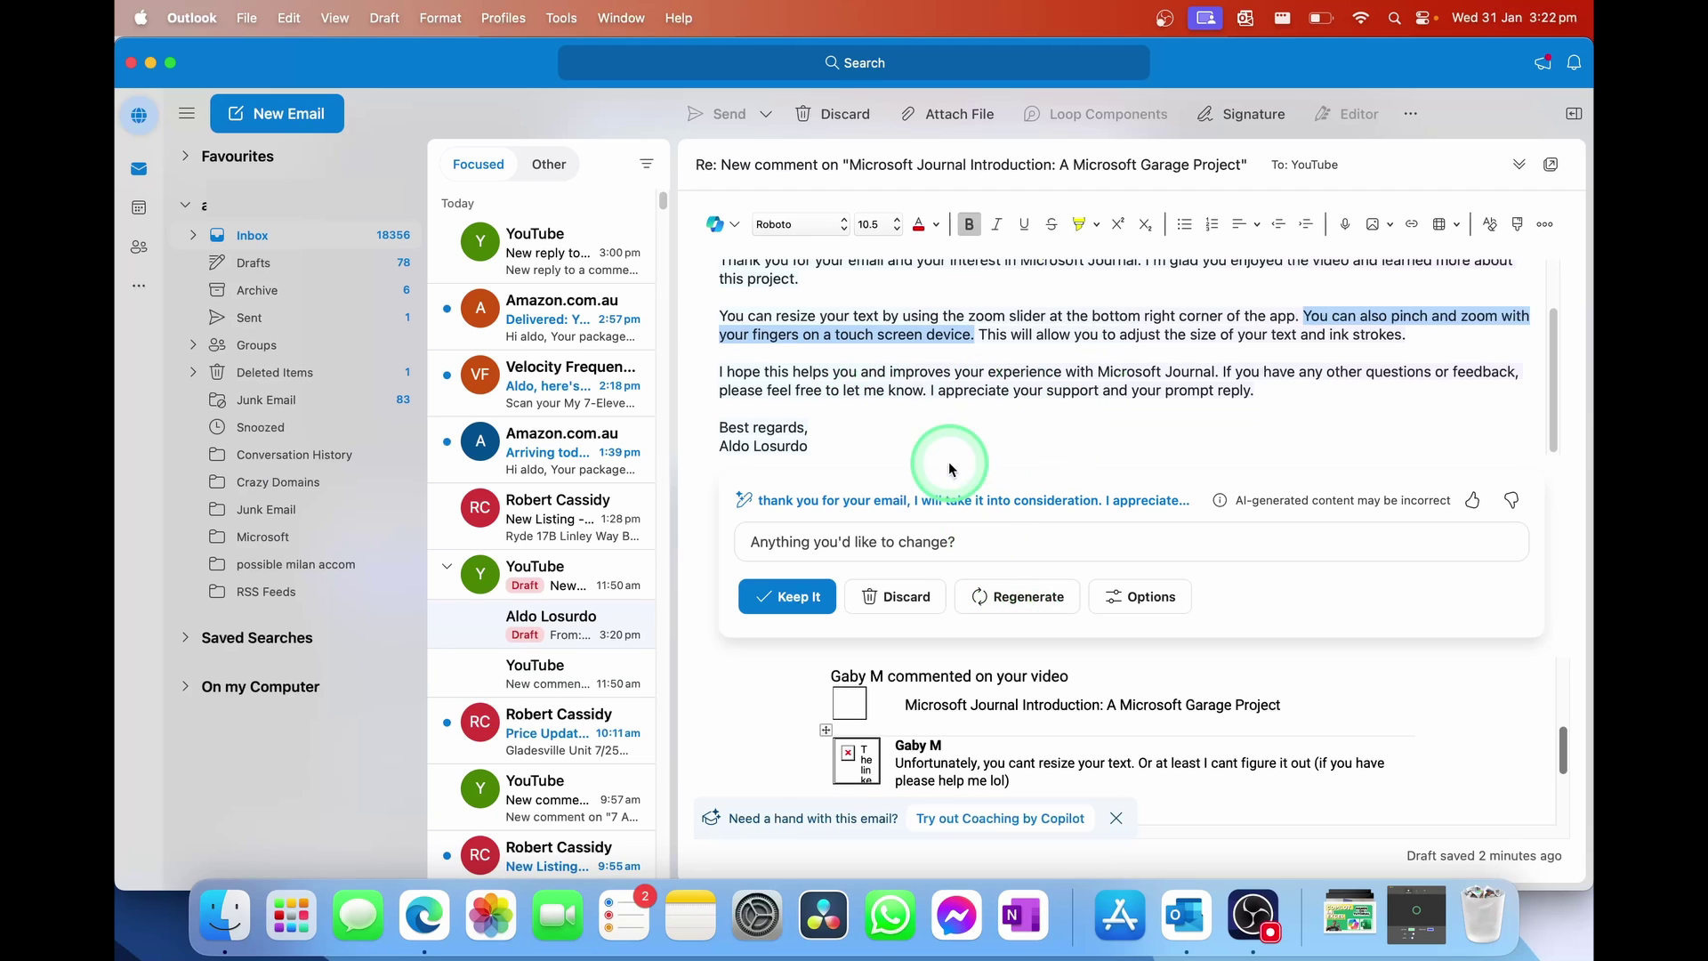
Generate a new draft version with the request to ask readers to like and subscribe
click(841, 544)
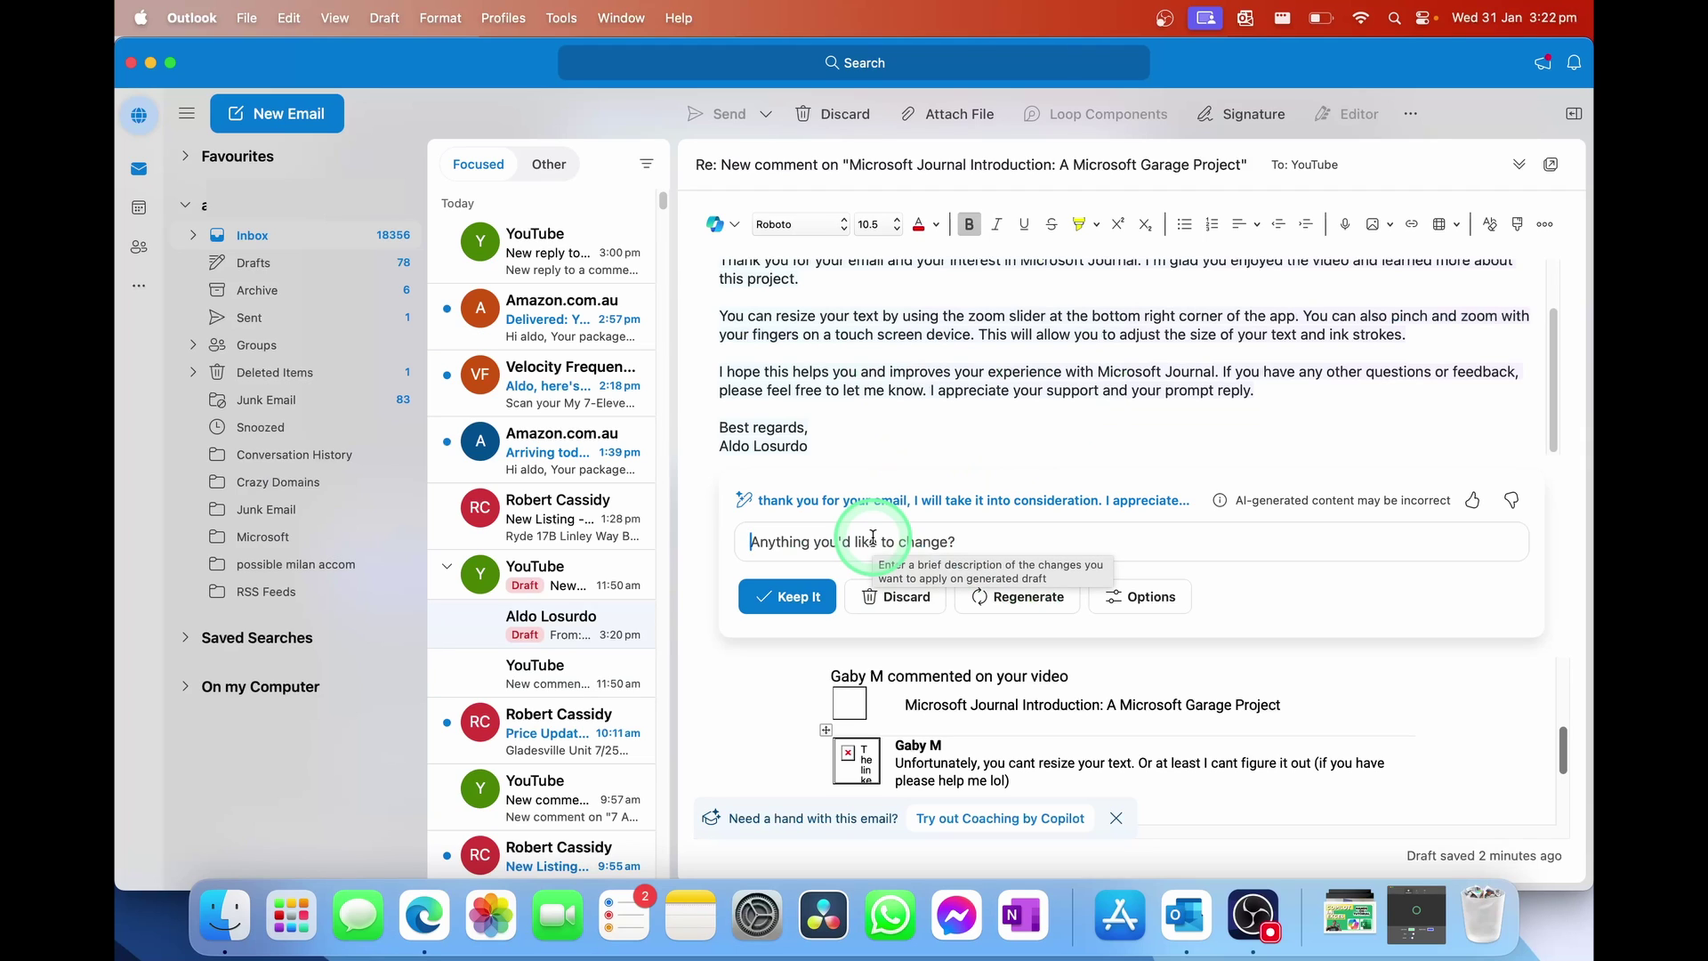
text(make s)
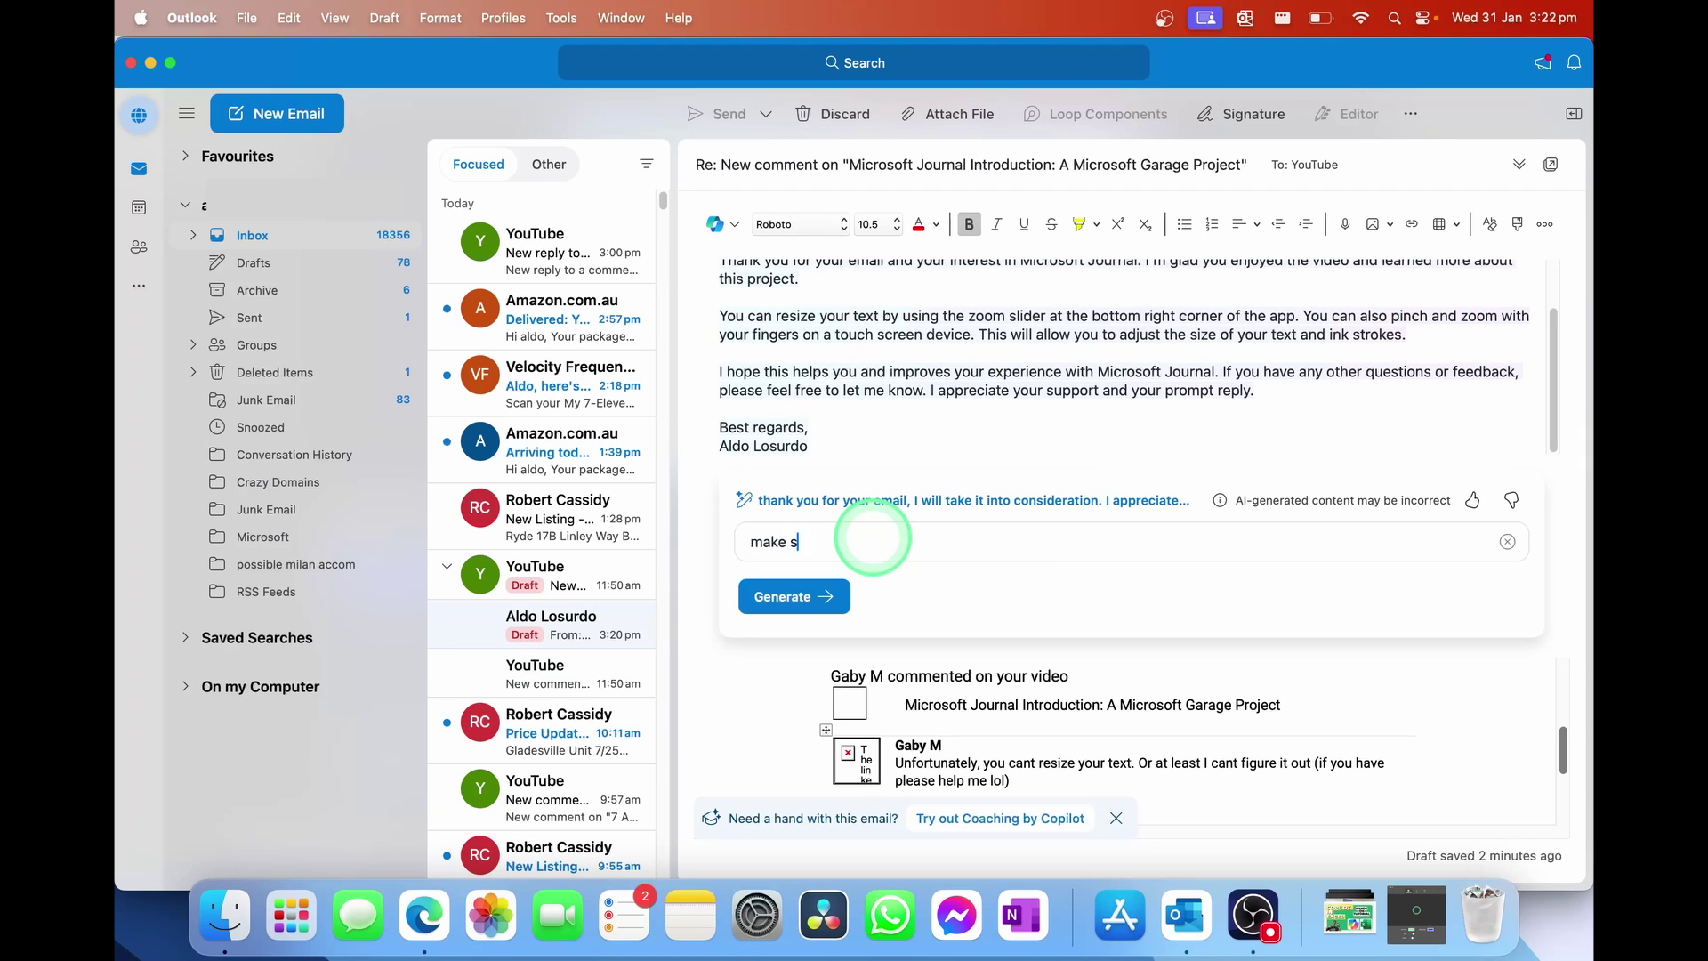
text(ou sure ask then to like and subscriber)
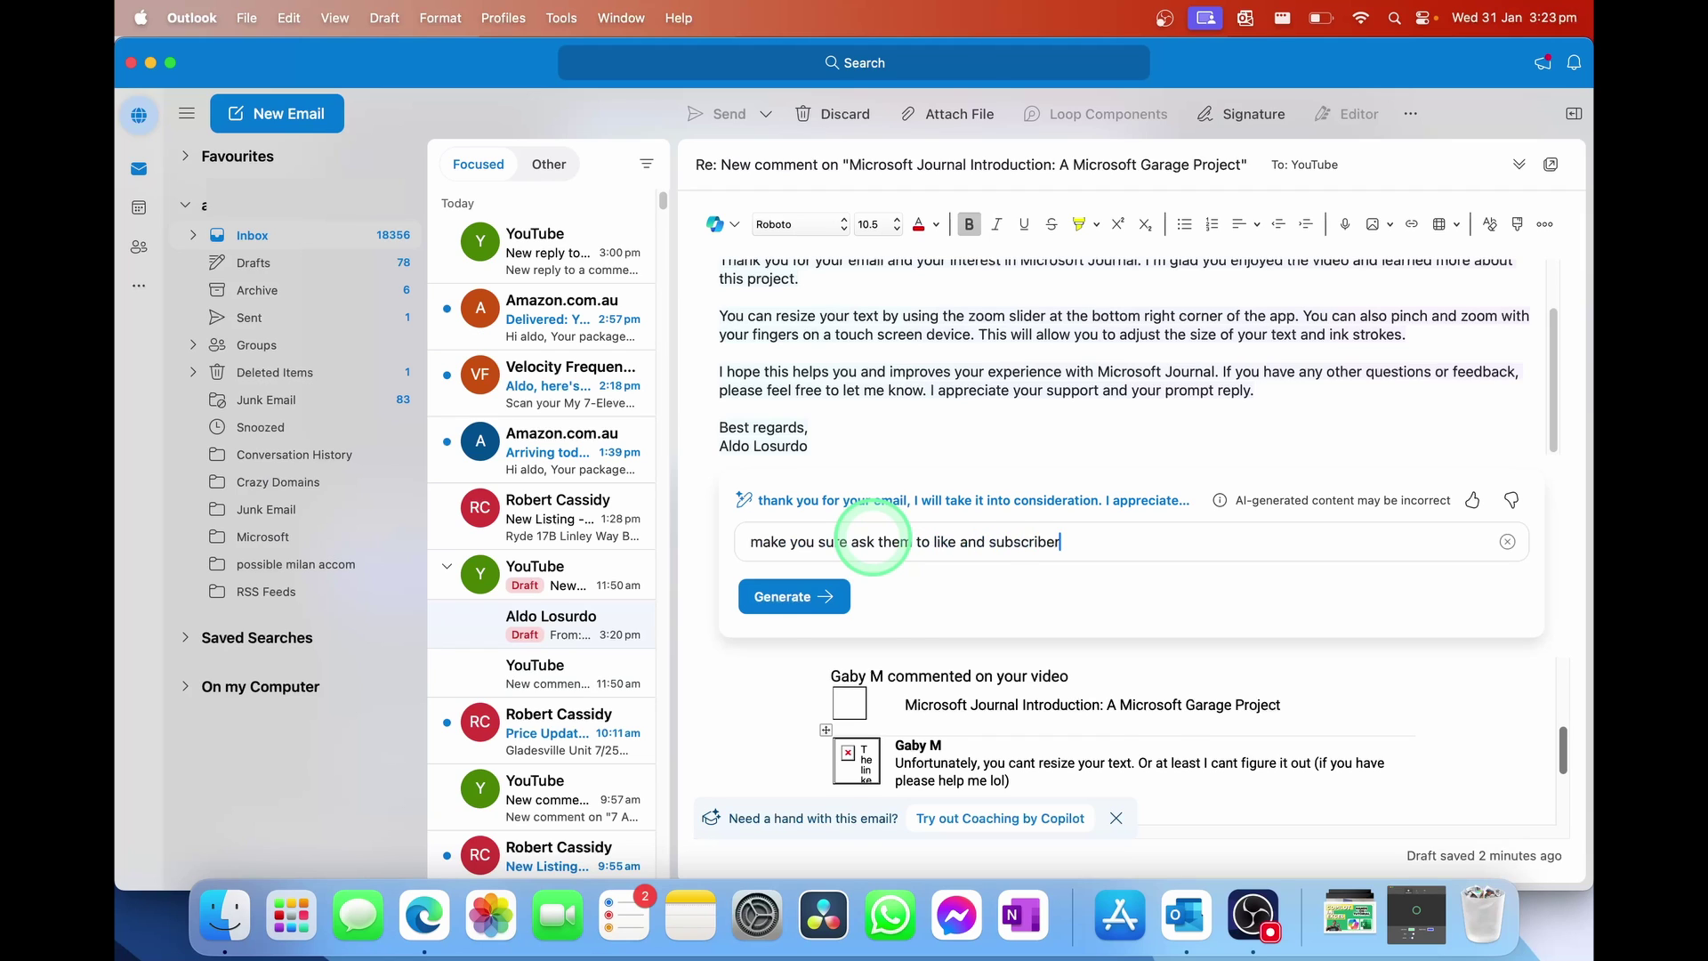
text(em to like and subscriber)
click(819, 596)
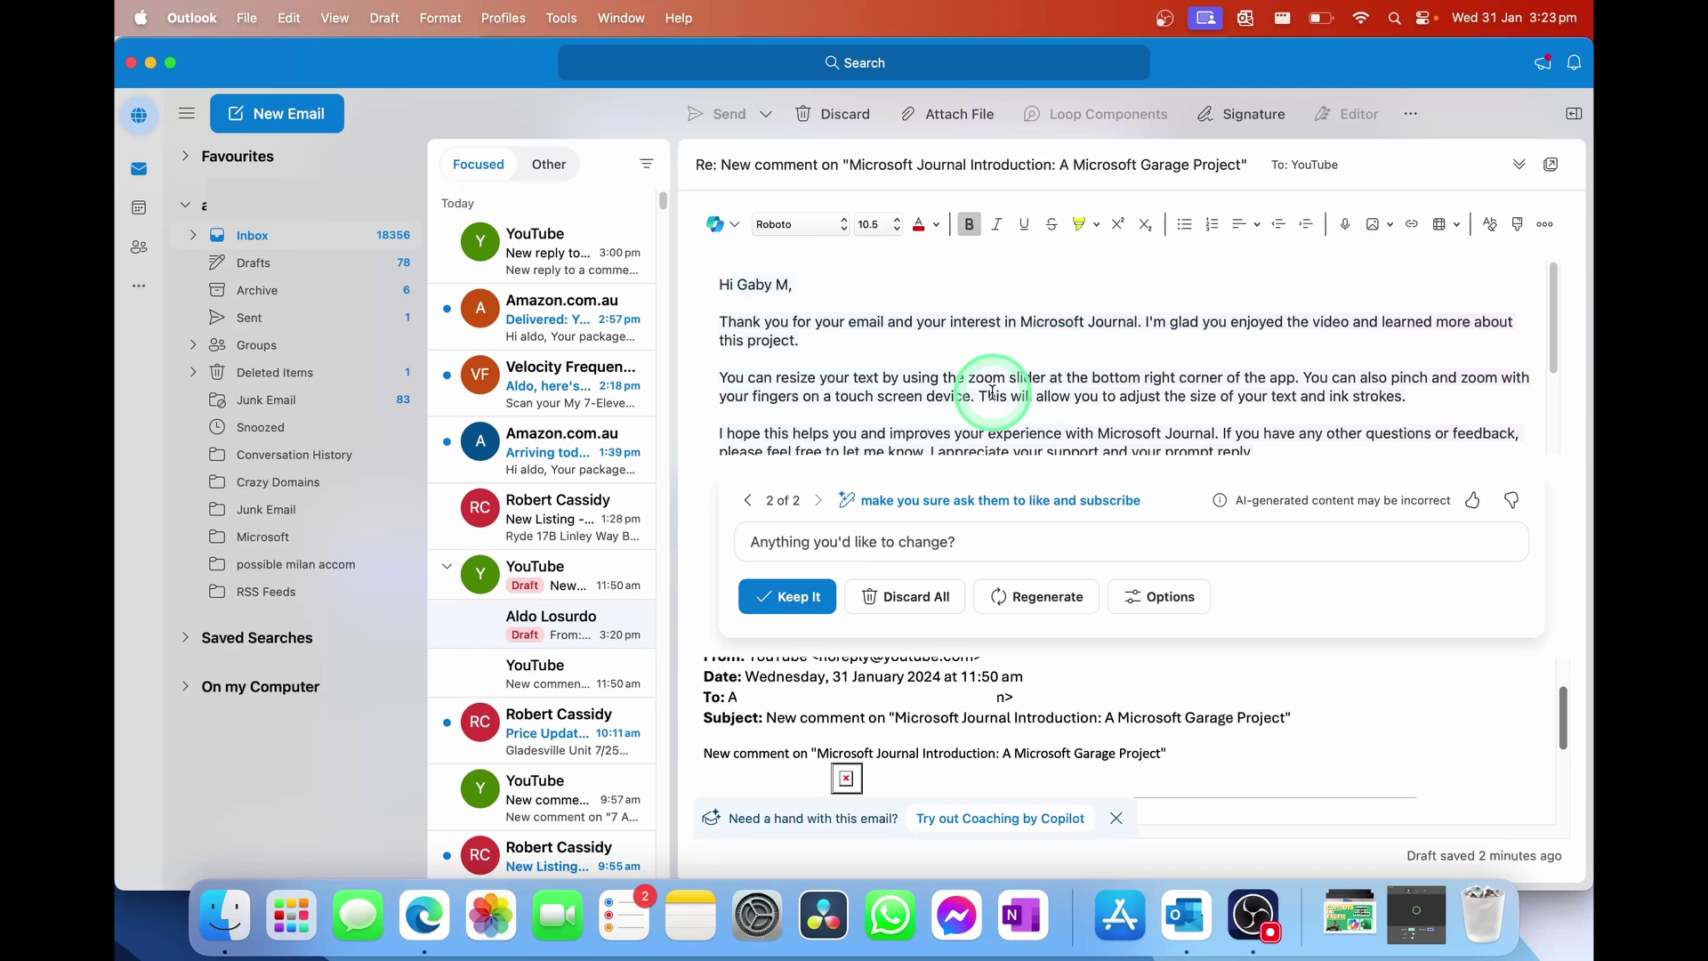
Compare the first draft version with the like-and-subscribe version
scroll(993, 391, down, 3)
scroll(993, 391, down, 3)
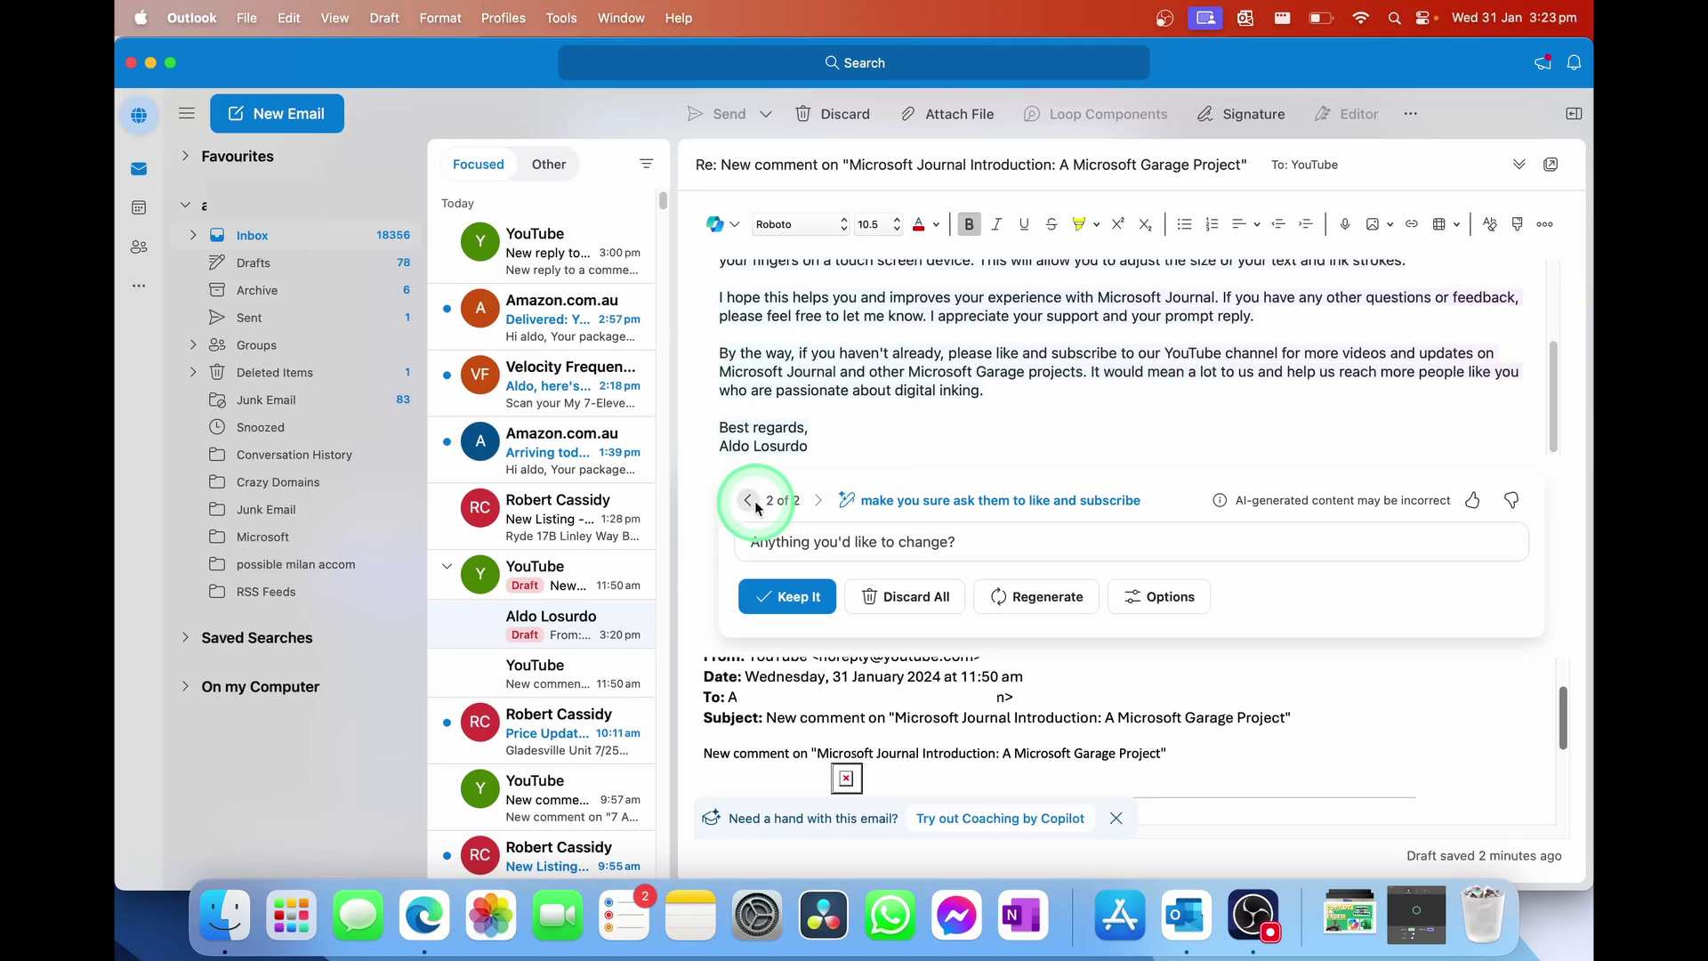
click(819, 502)
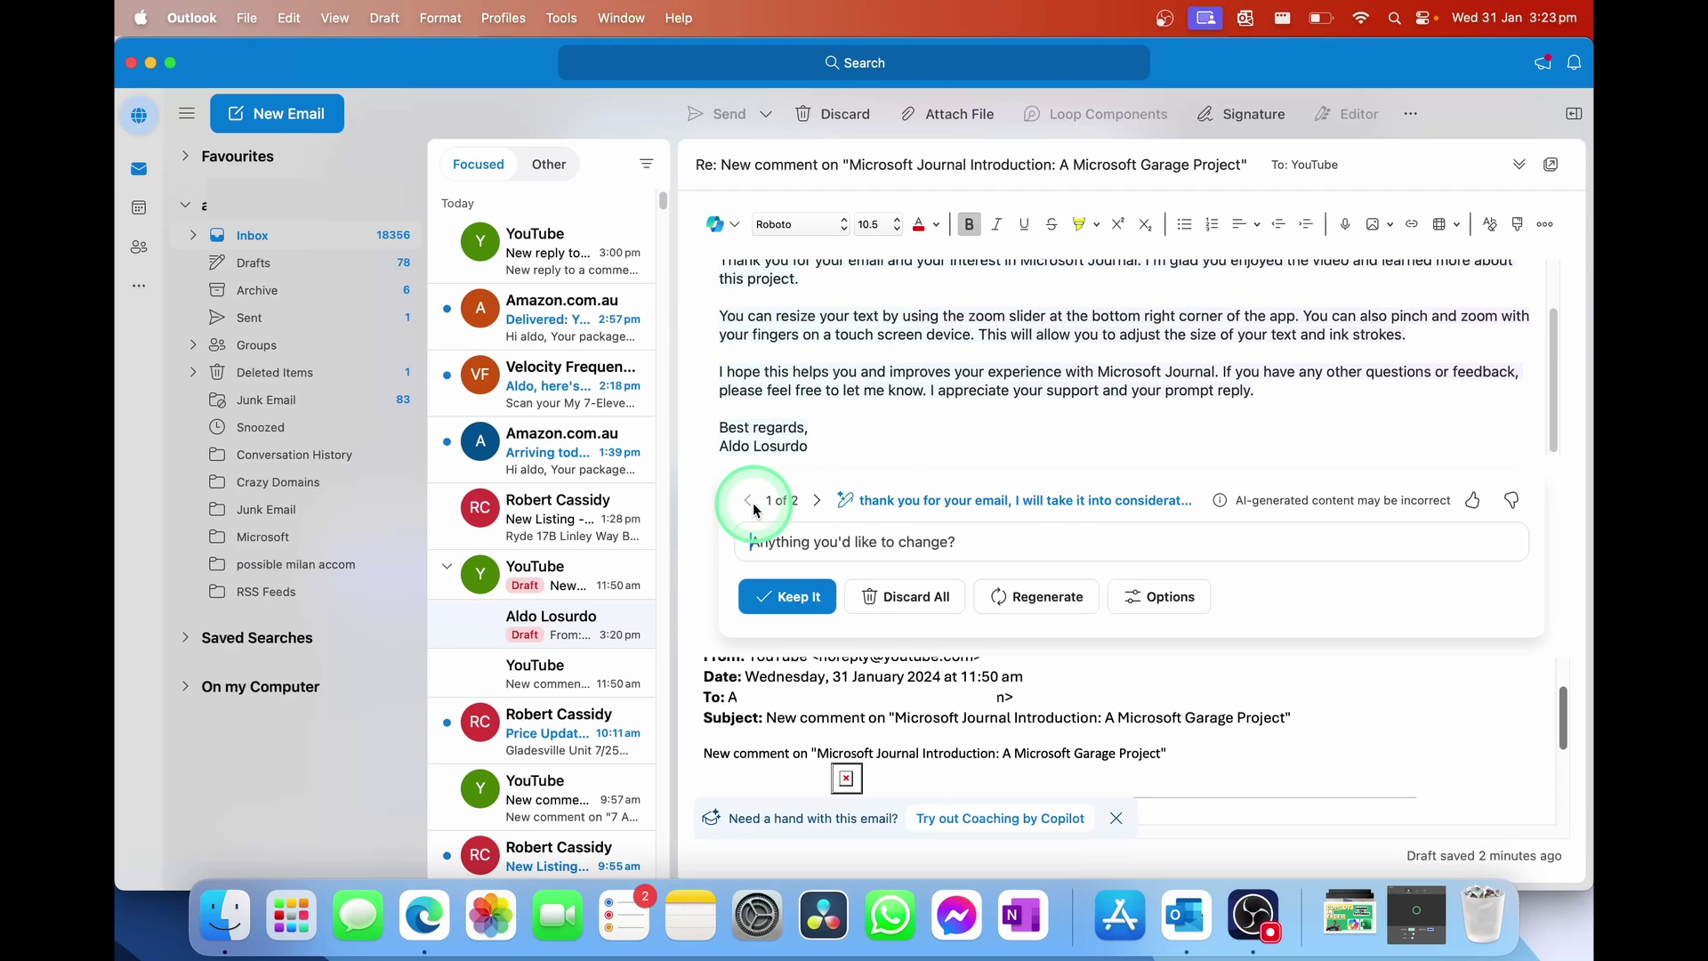
click(816, 502)
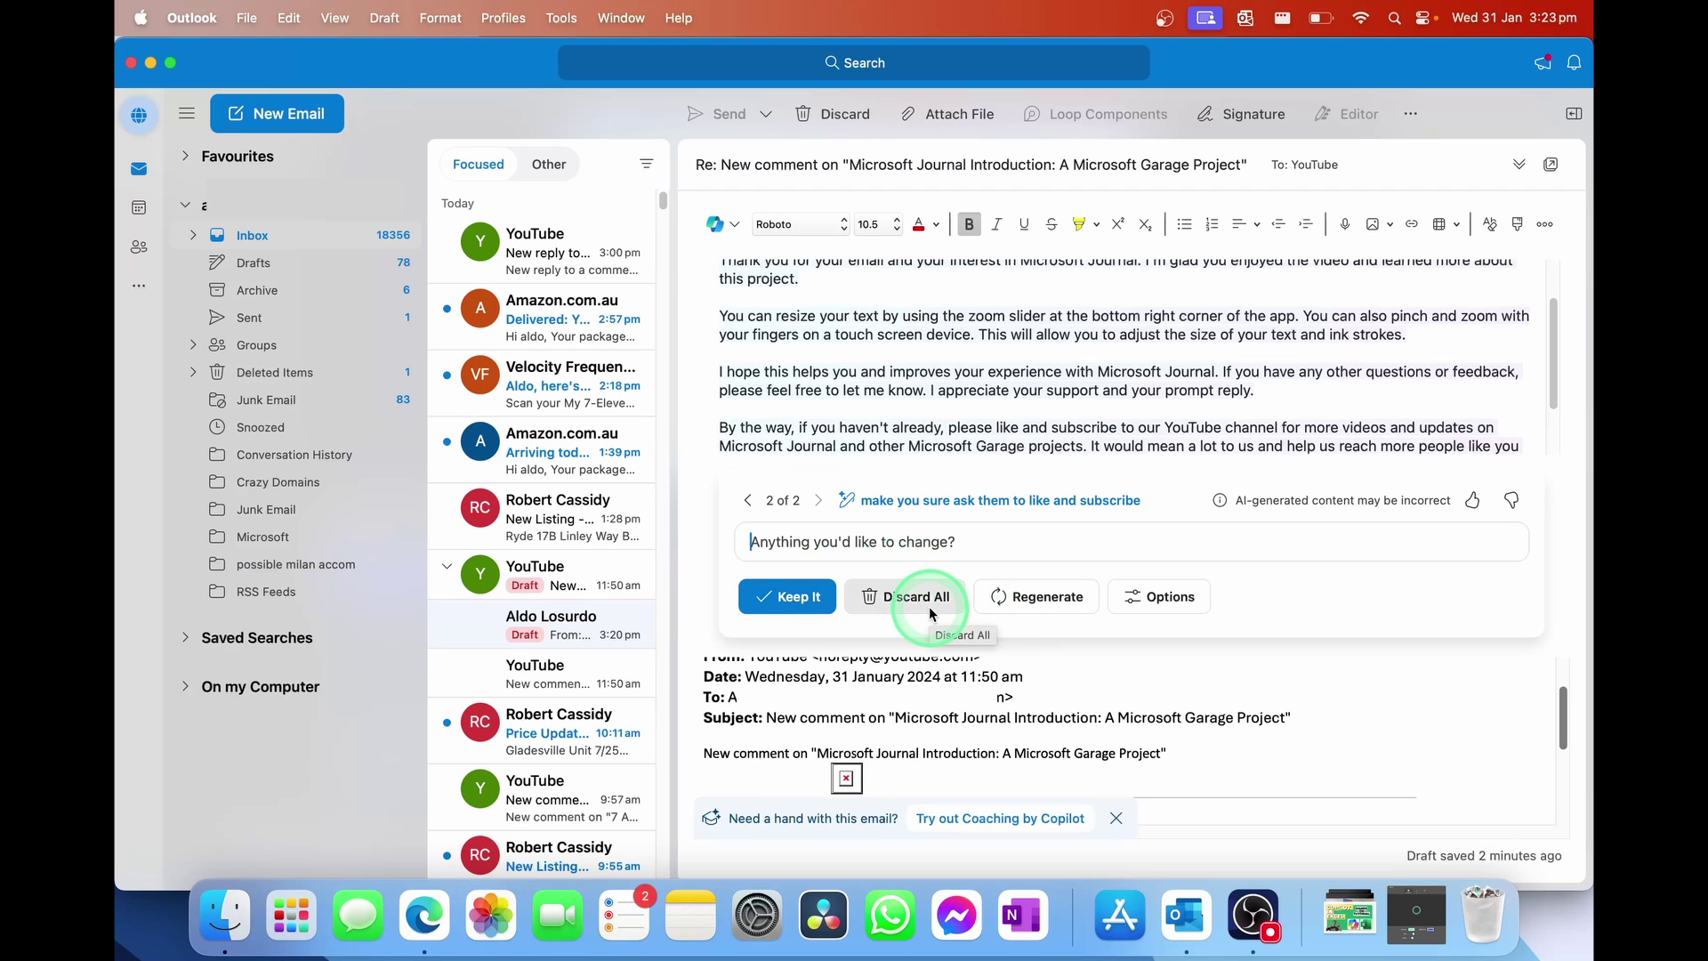
Regenerate a third draft version, 3 of 3, and compare it with the previous one
click(1028, 602)
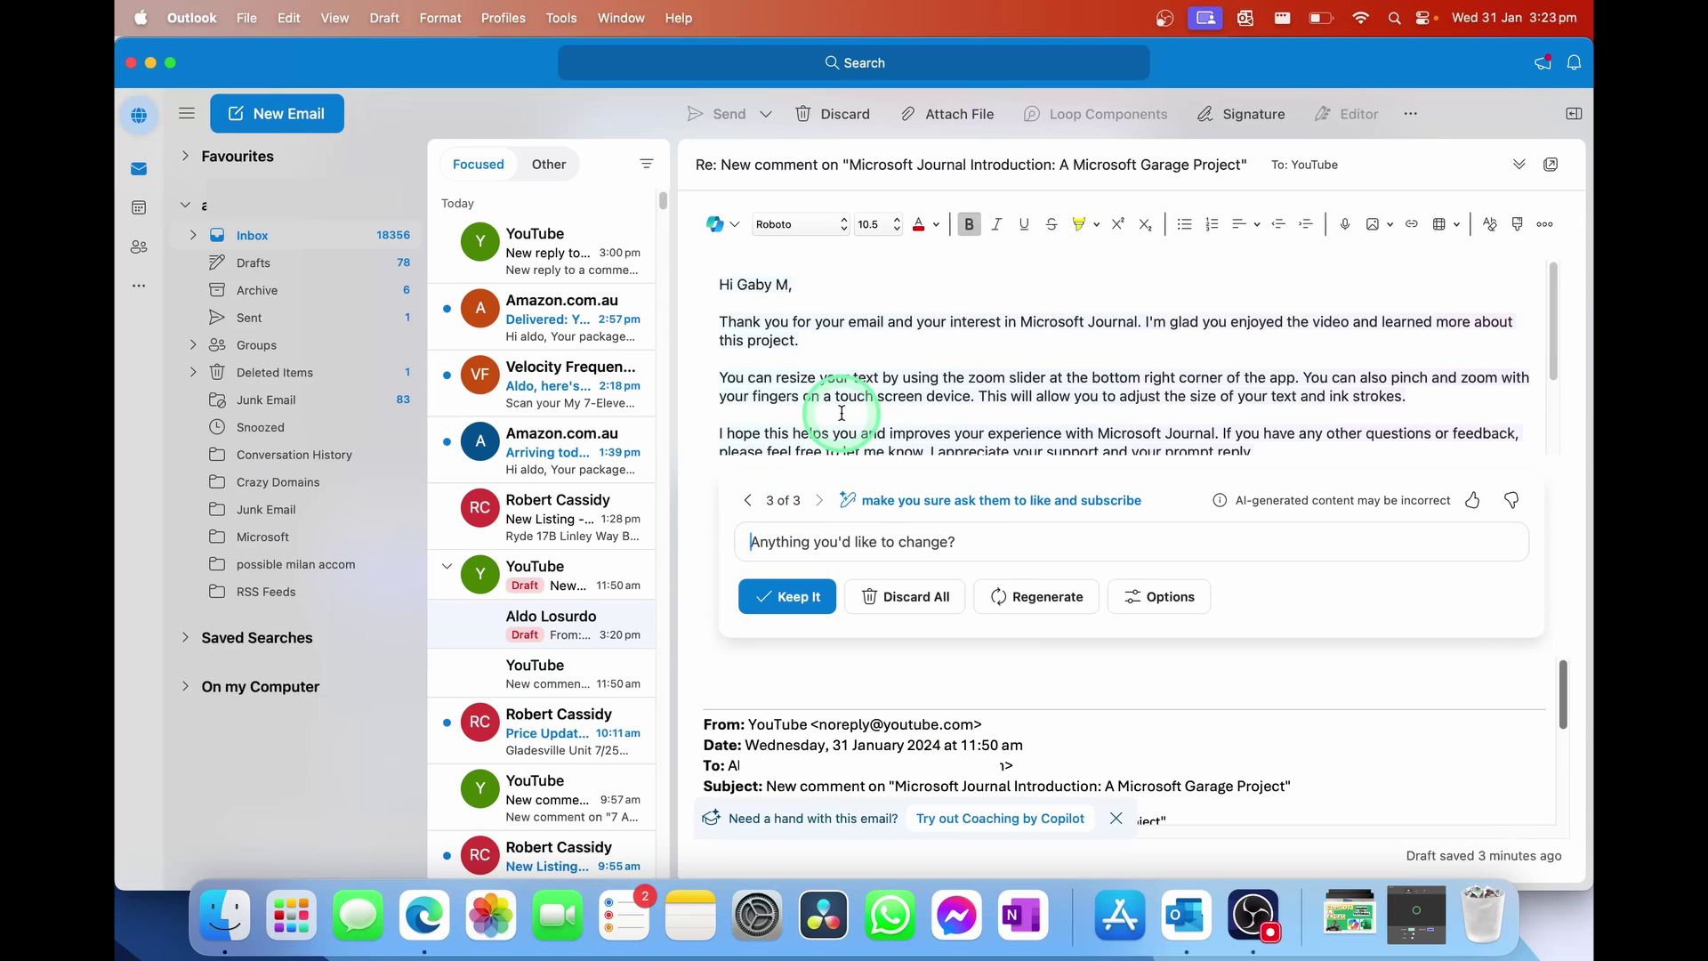
scroll(807, 427, down, 3)
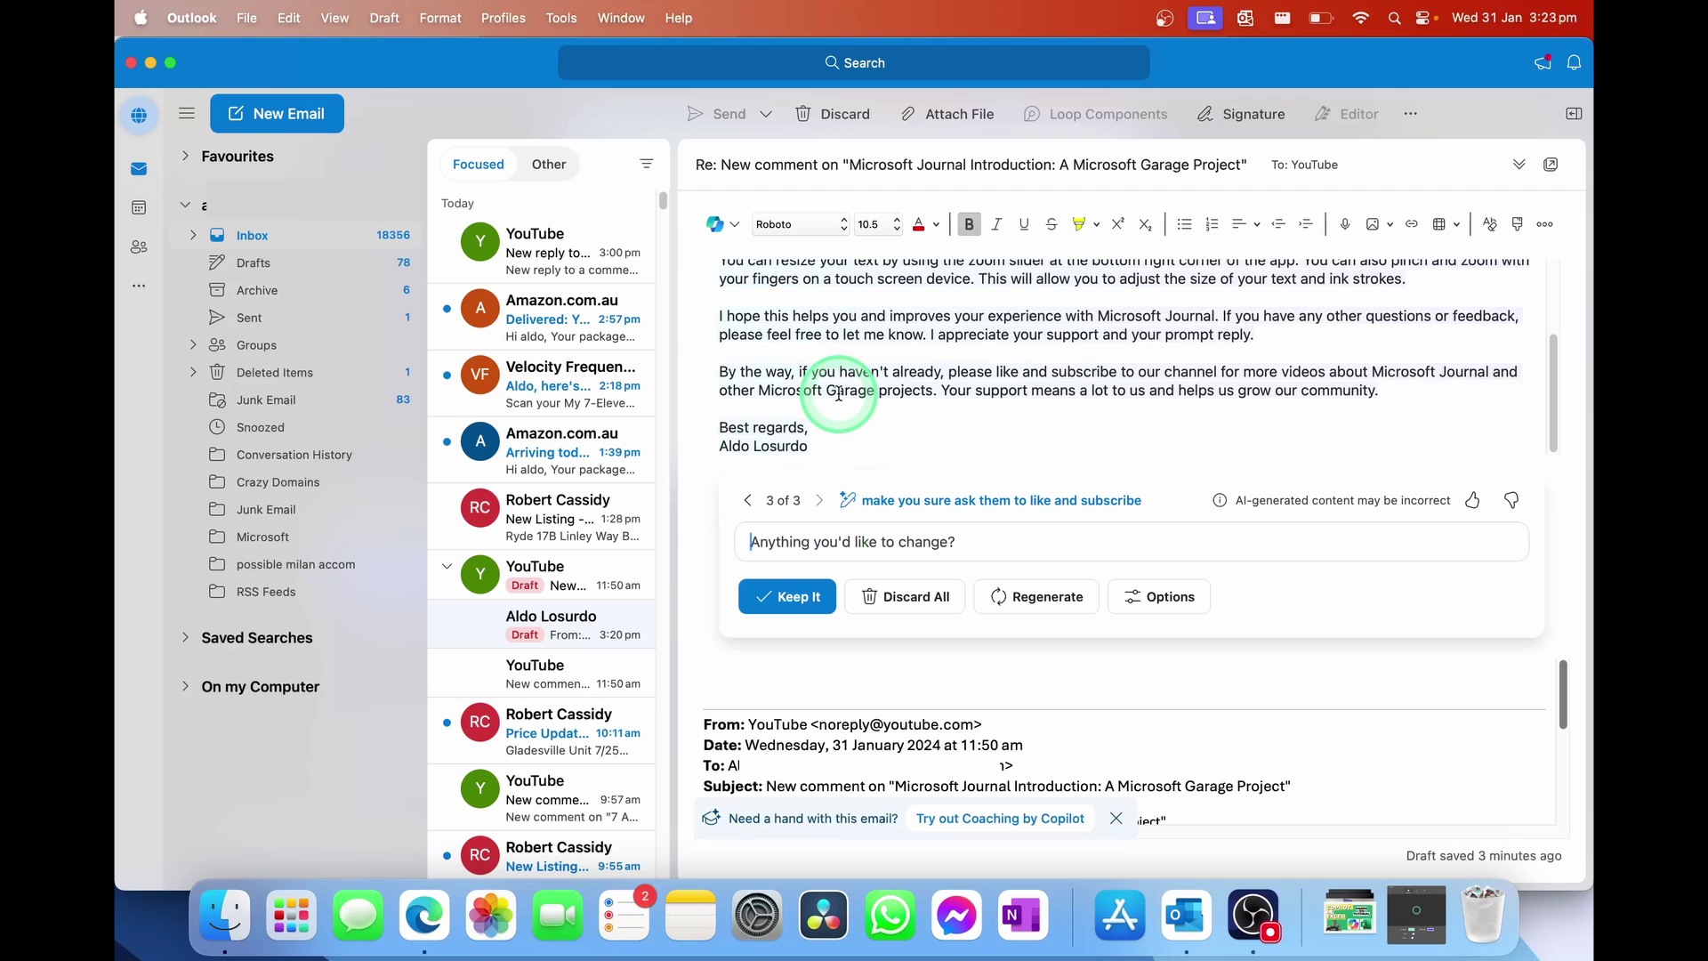
click(749, 500)
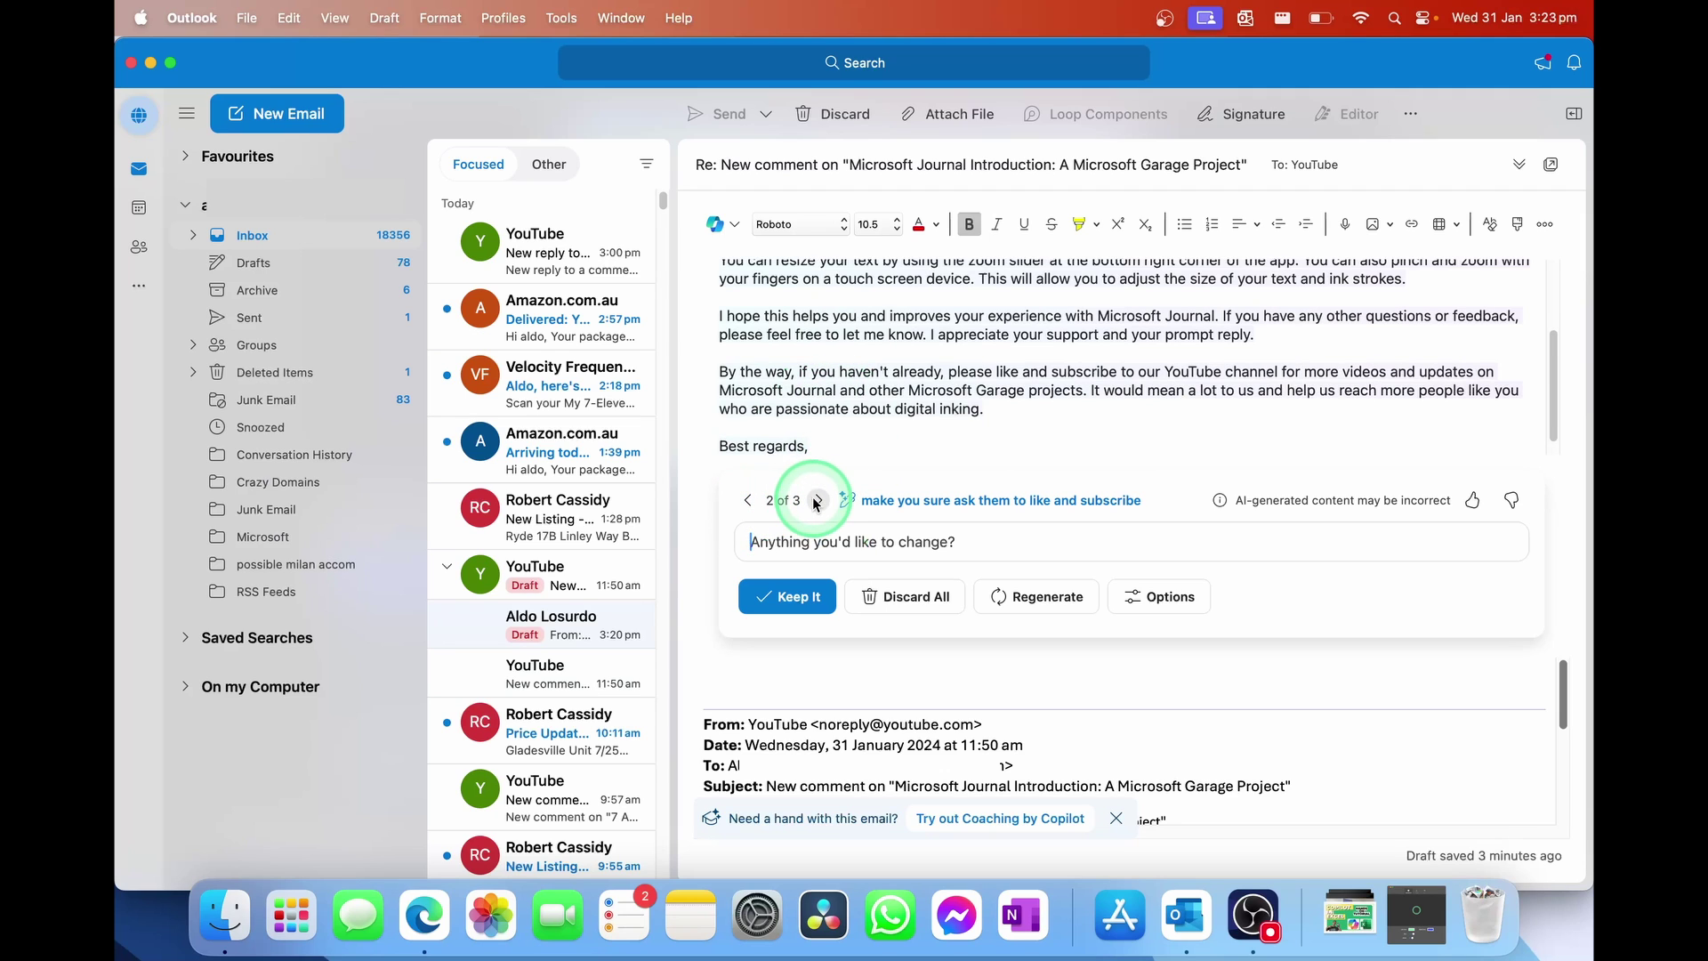
click(816, 500)
click(1167, 597)
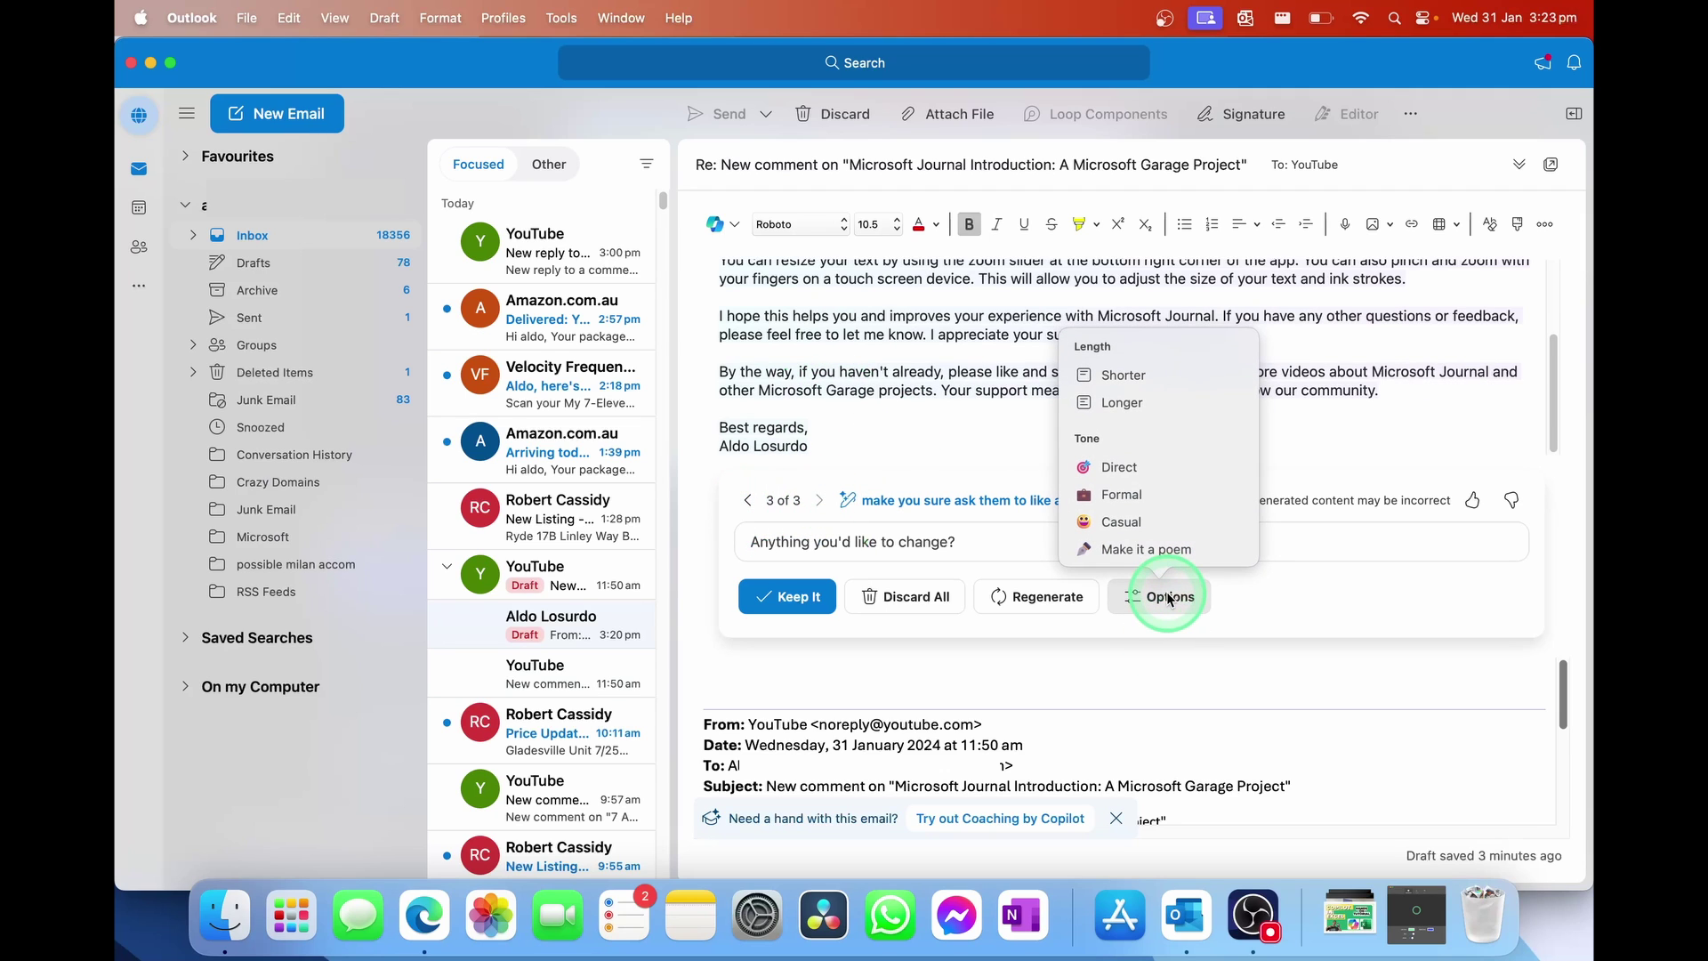
Rewrite the reply as a rhyming poem with Make it a poem, giving version 4 of 4
click(1123, 549)
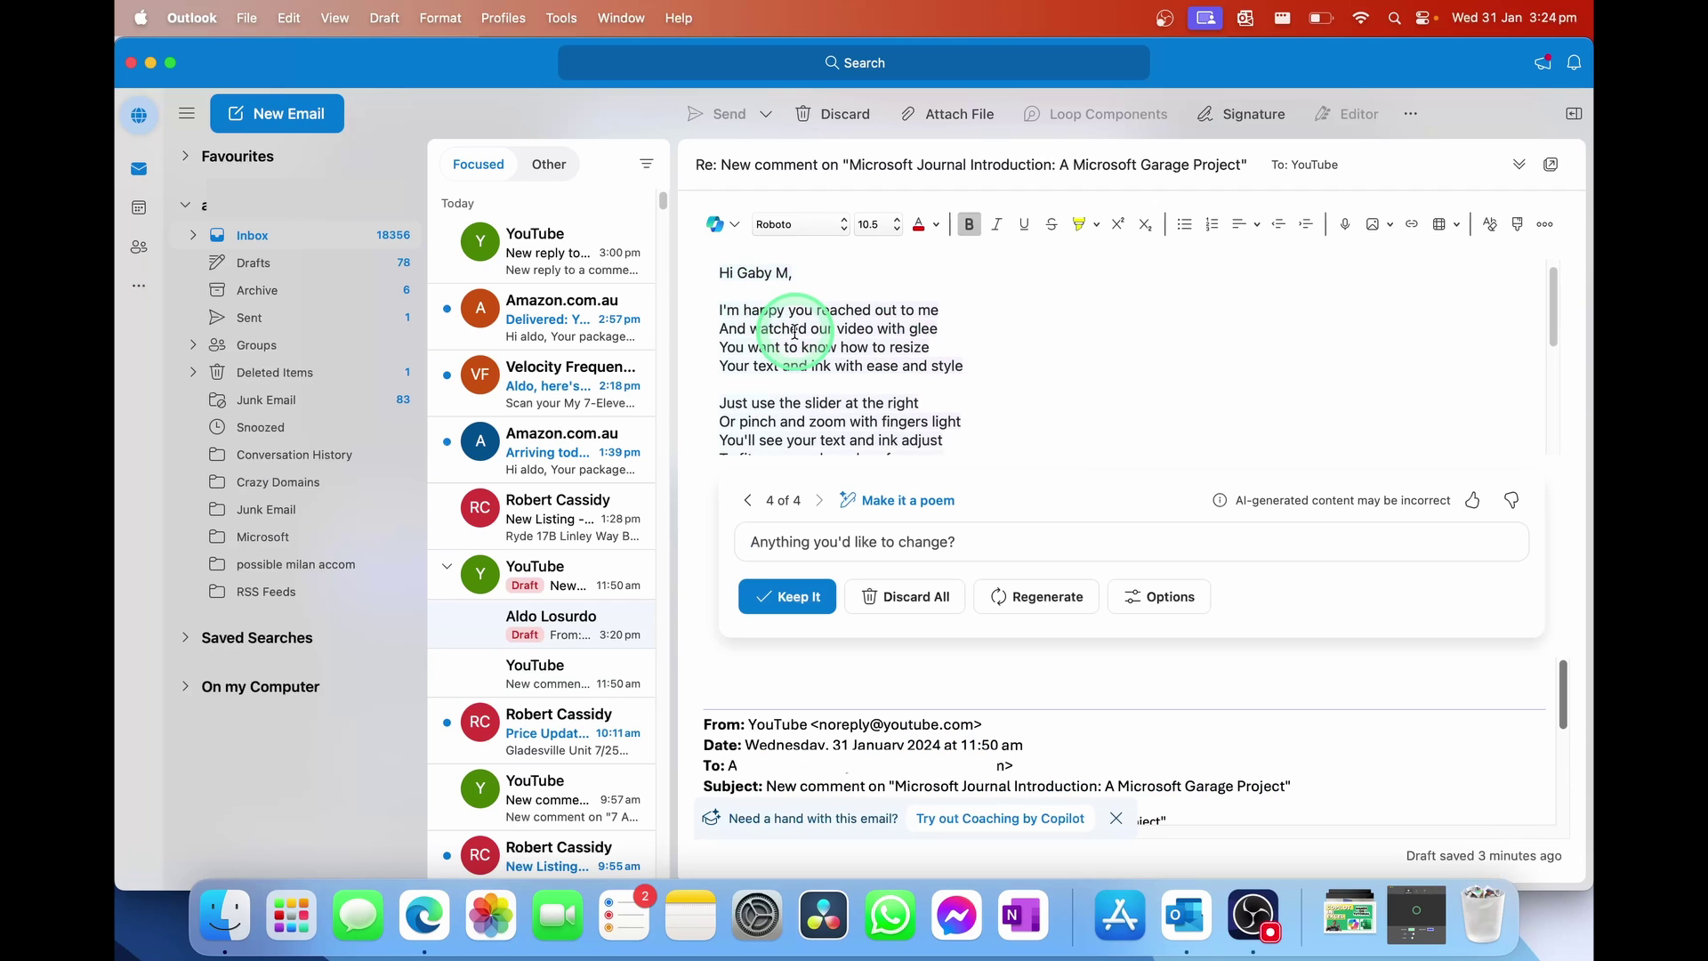
scroll(794, 331, down, 5)
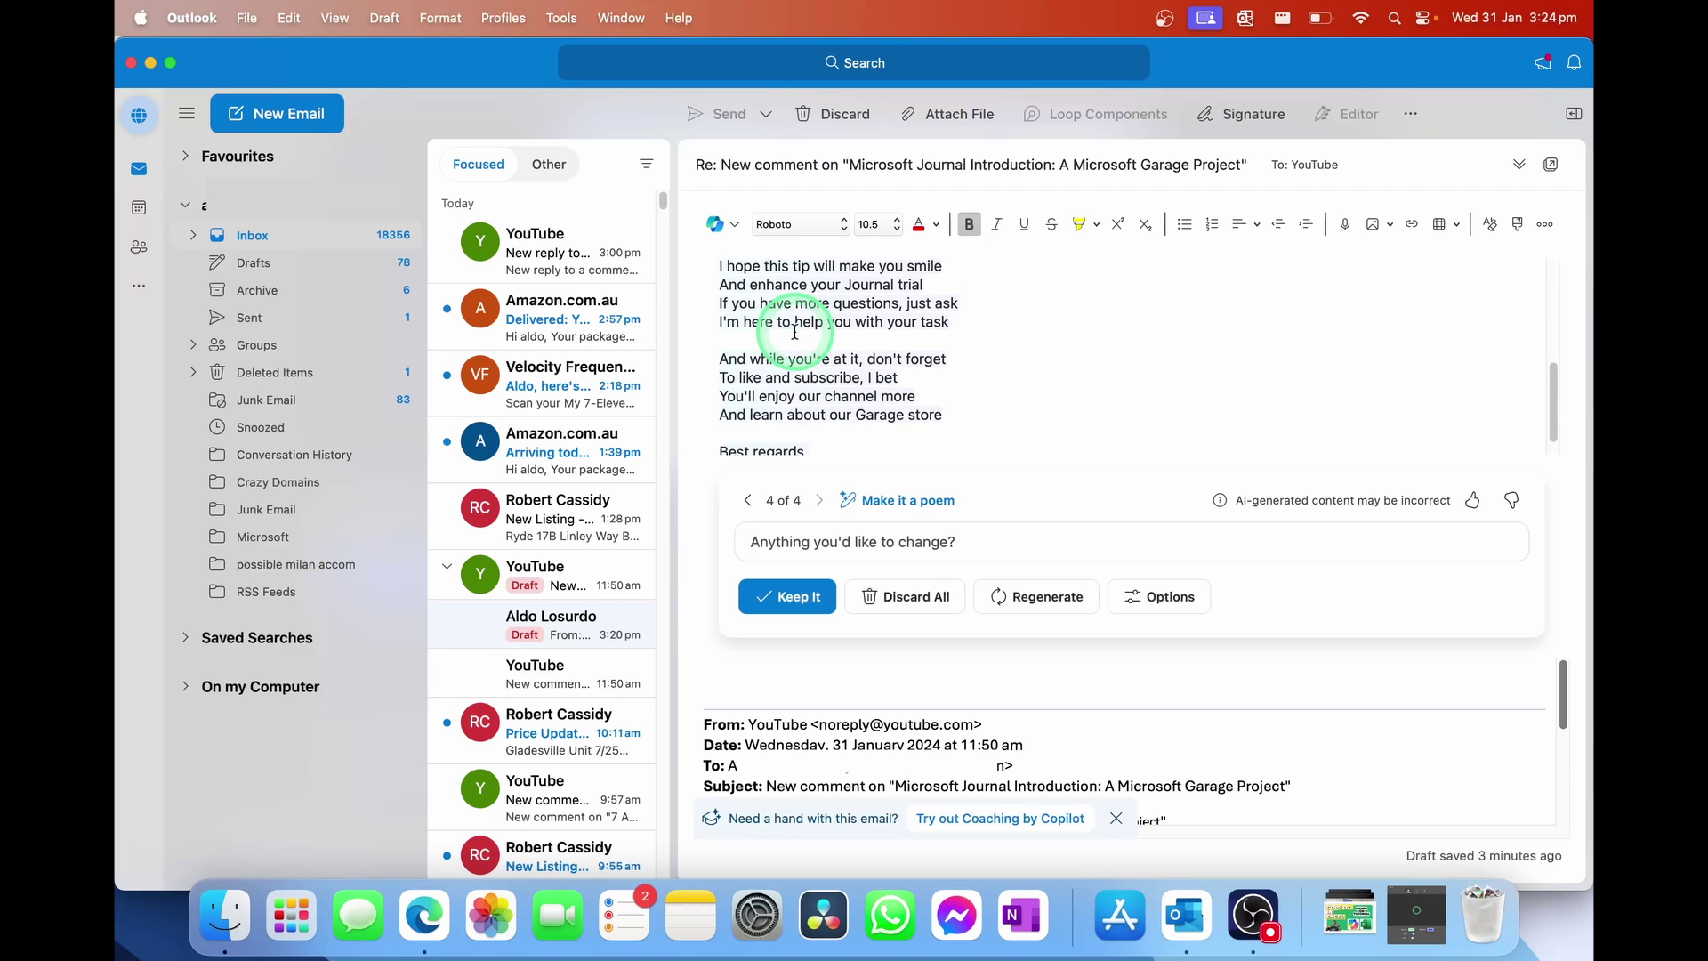
scroll(795, 332, up, 5)
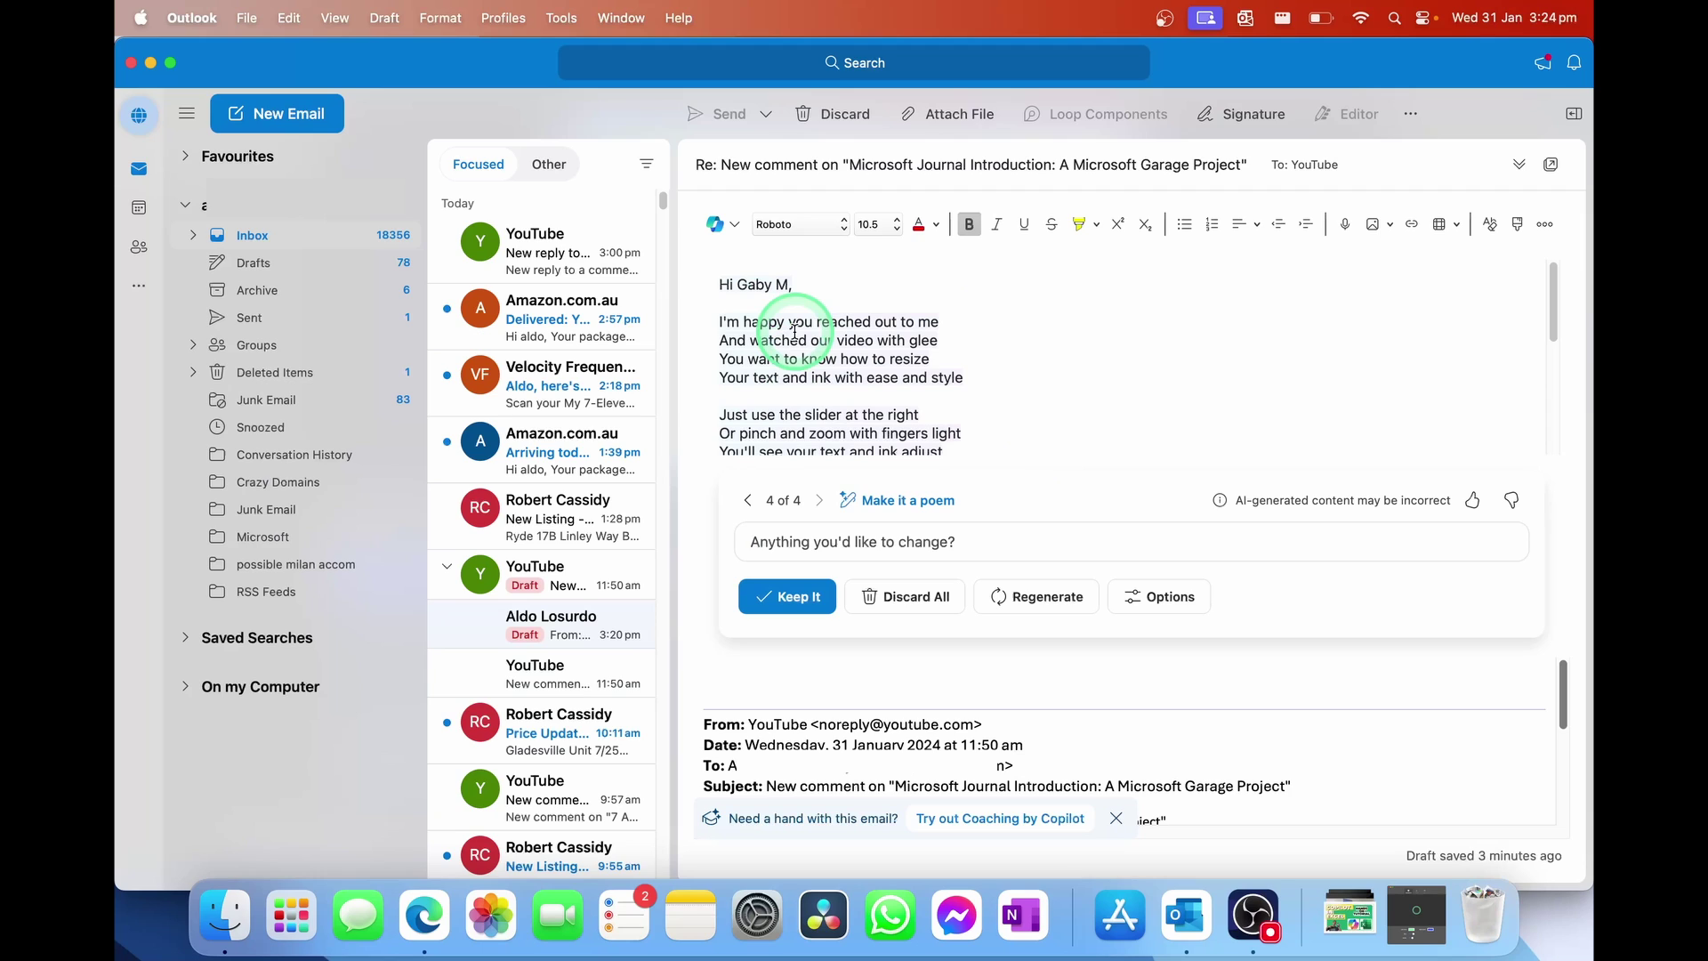
Step back from the poem to Copilot's earlier prose reply, version 3 of 4
click(736, 227)
click(737, 228)
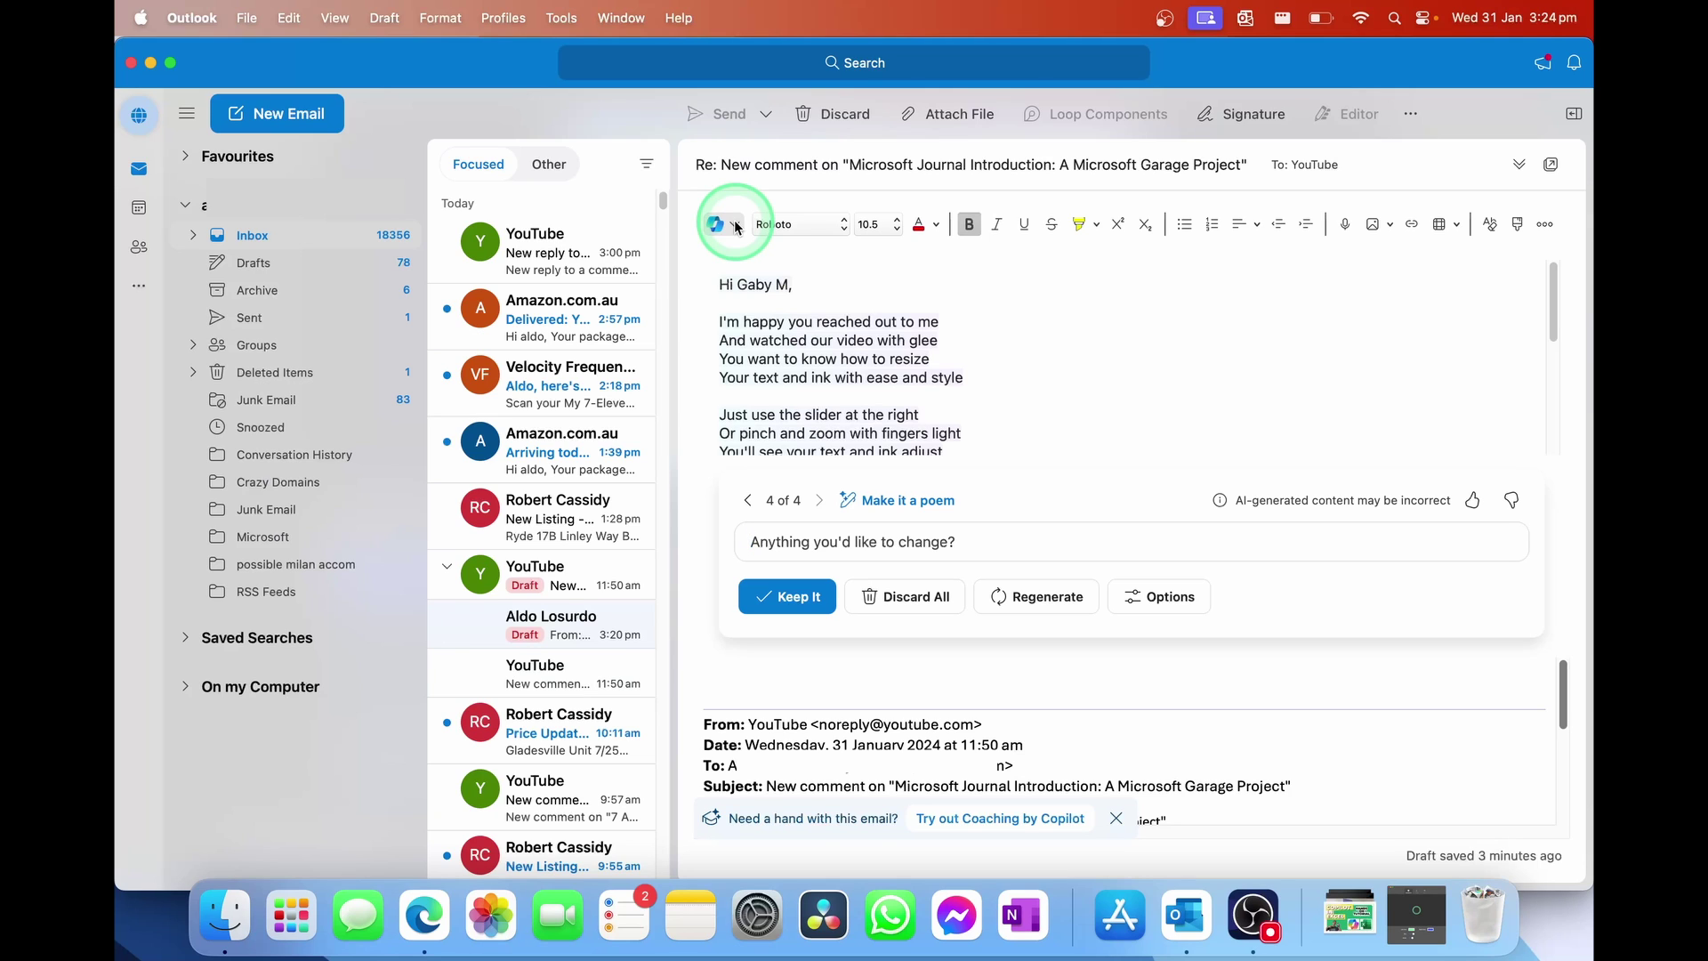
click(945, 826)
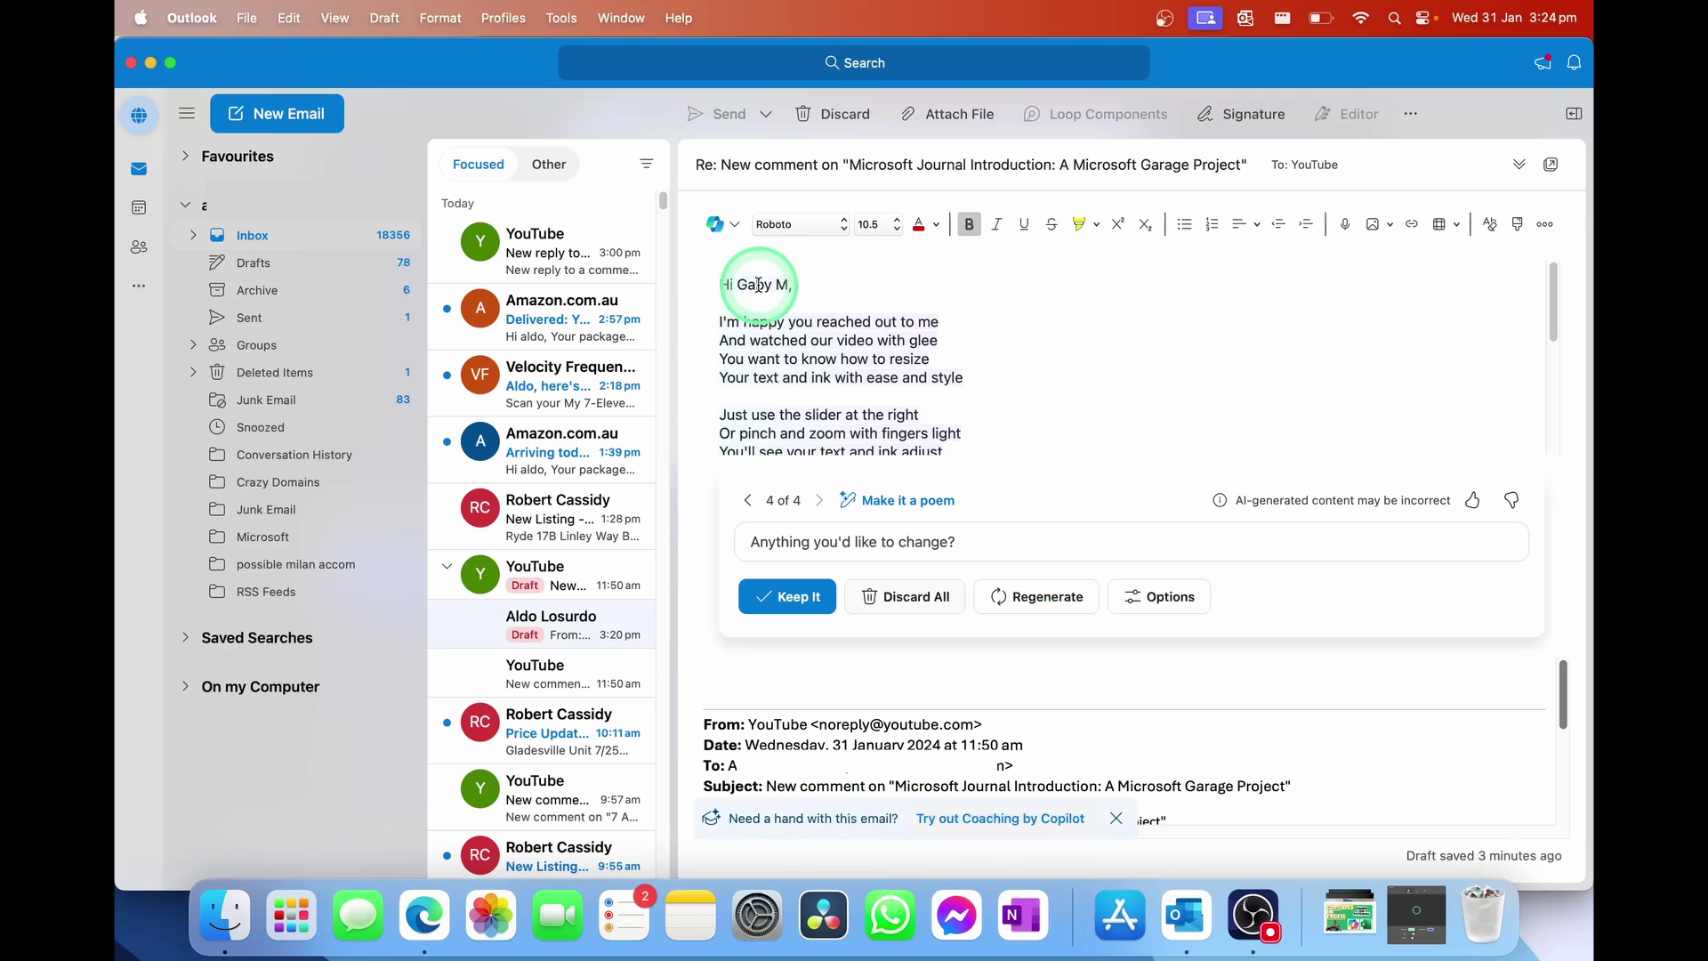
click(736, 226)
click(782, 281)
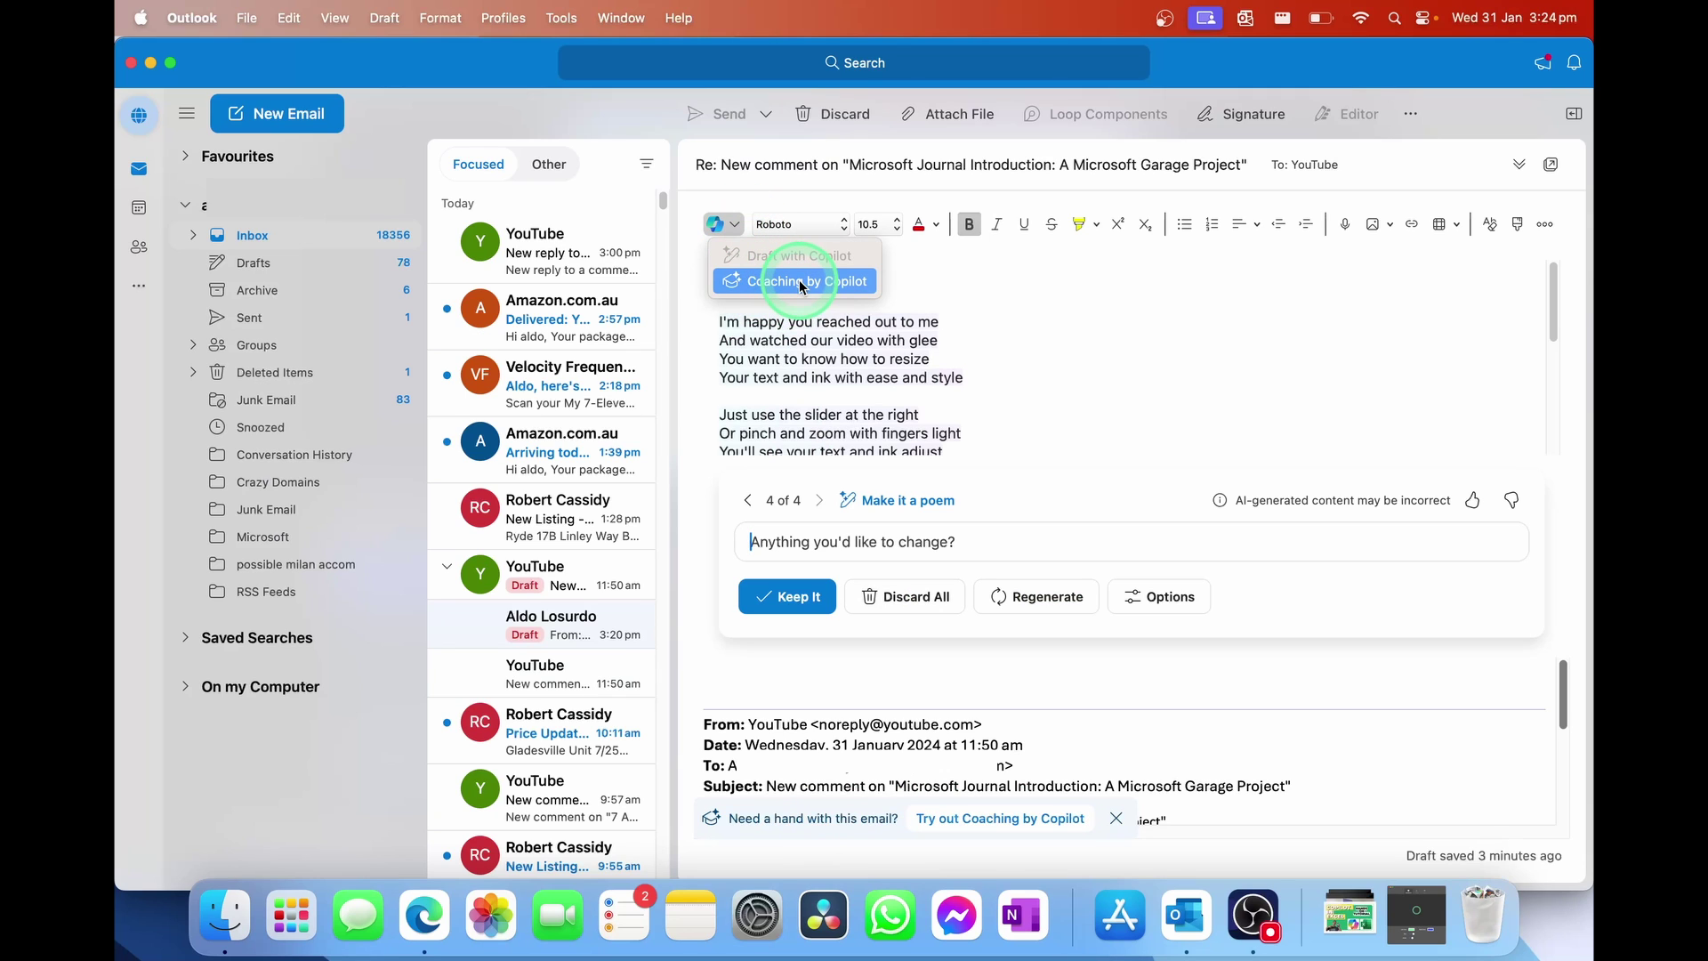
click(750, 500)
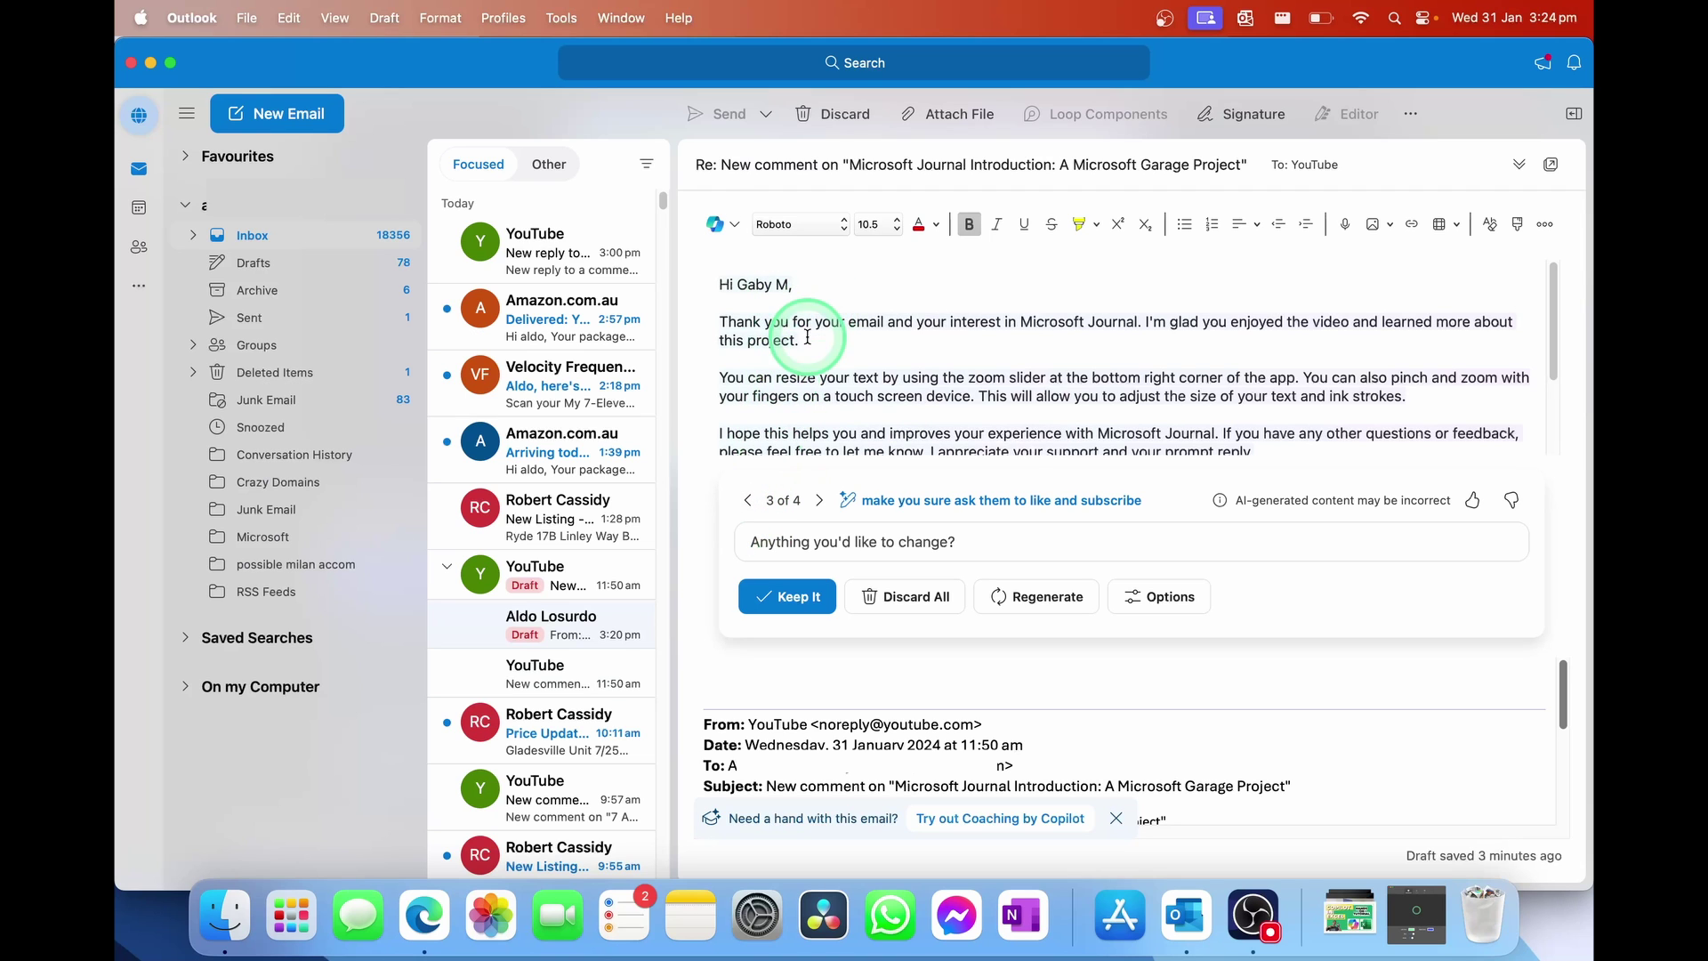
Keep Copilot's prose reply, signed Best regards, as the email body and place the cursor in it
click(776, 392)
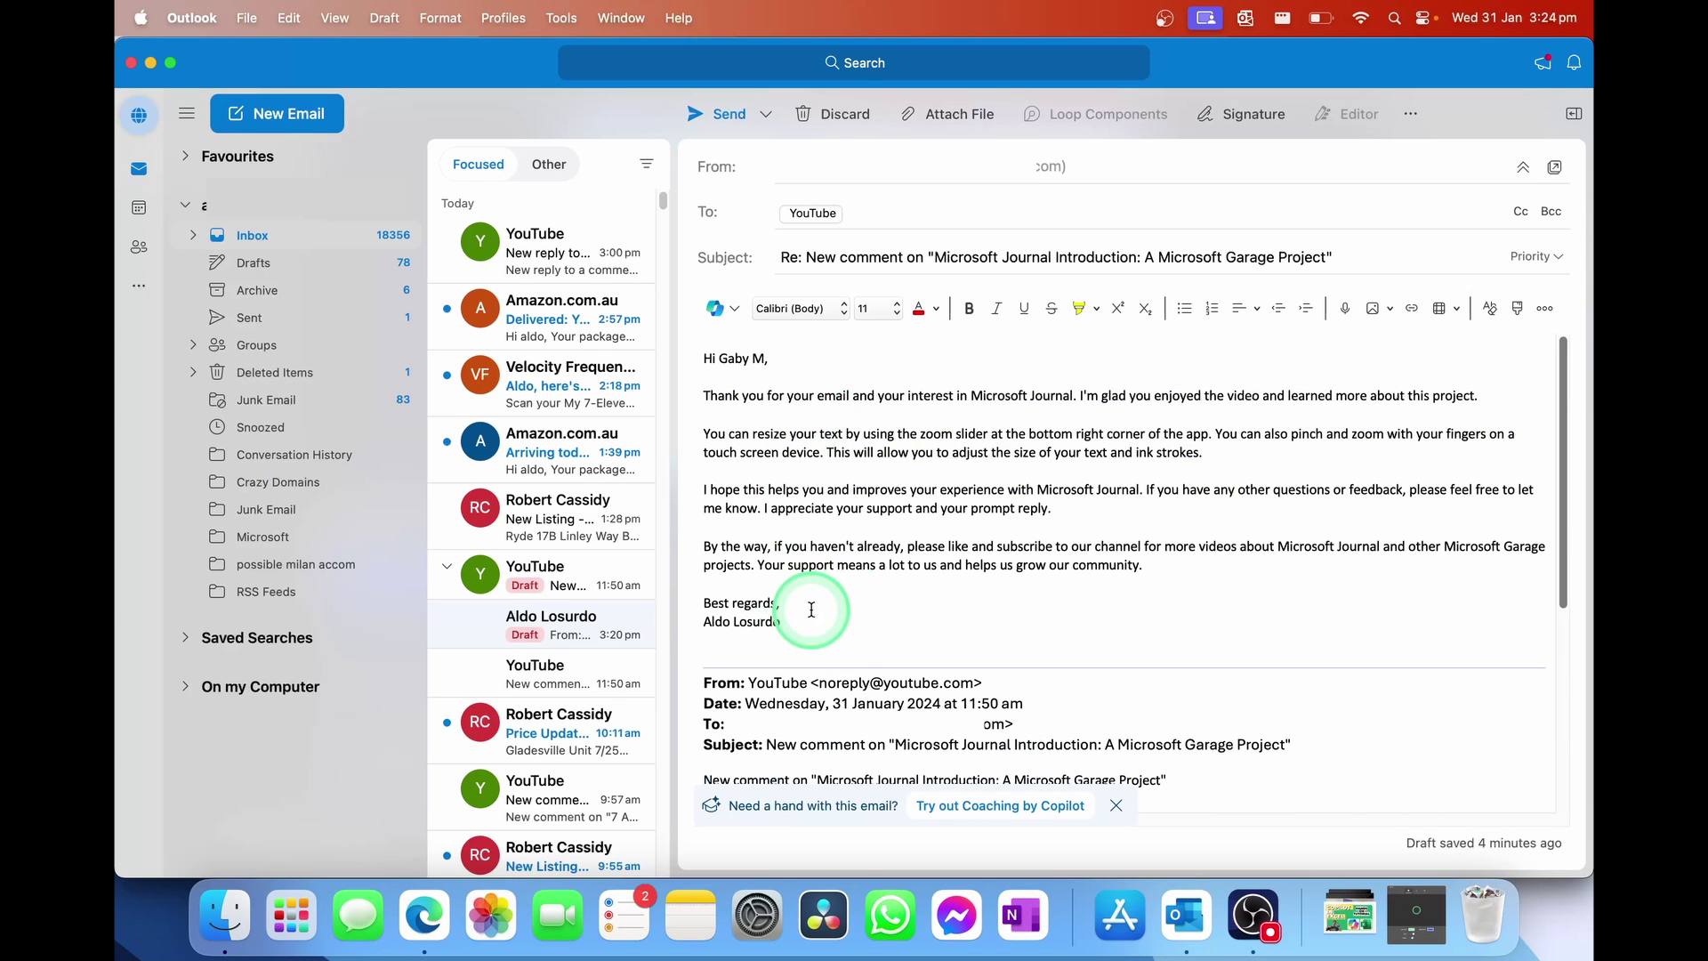
drag(811, 609, 667, 355)
click(847, 416)
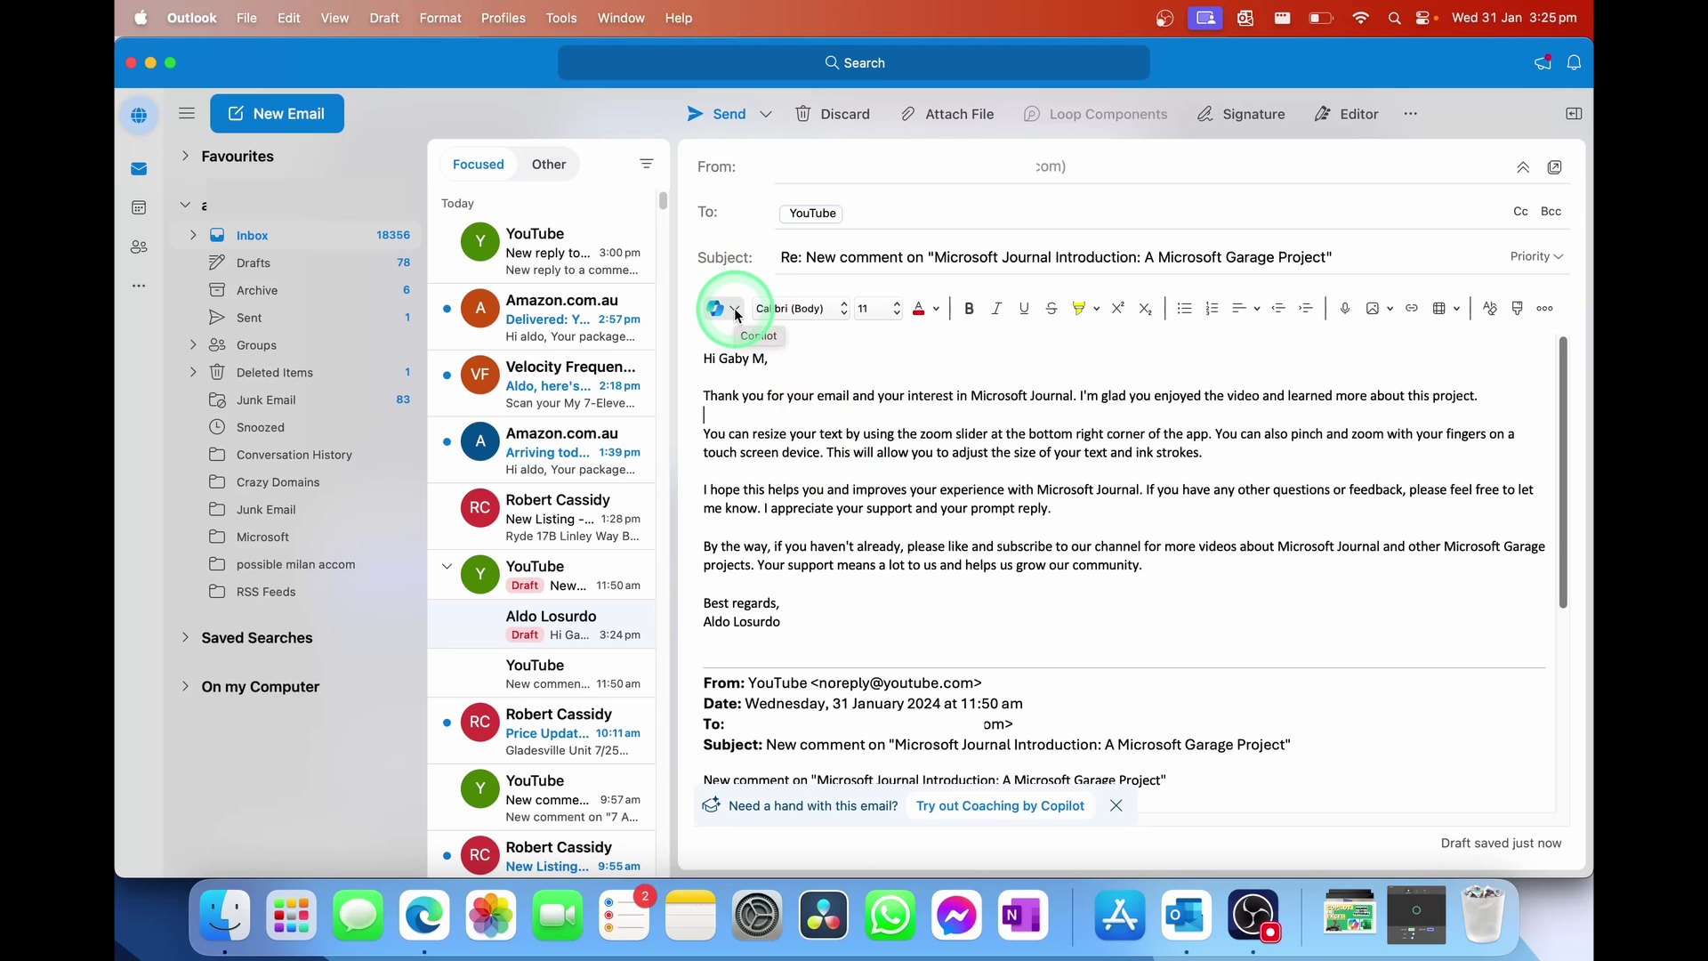
Start a new blank email and try Copilot coaching on it while it is still empty
click(267, 113)
click(723, 309)
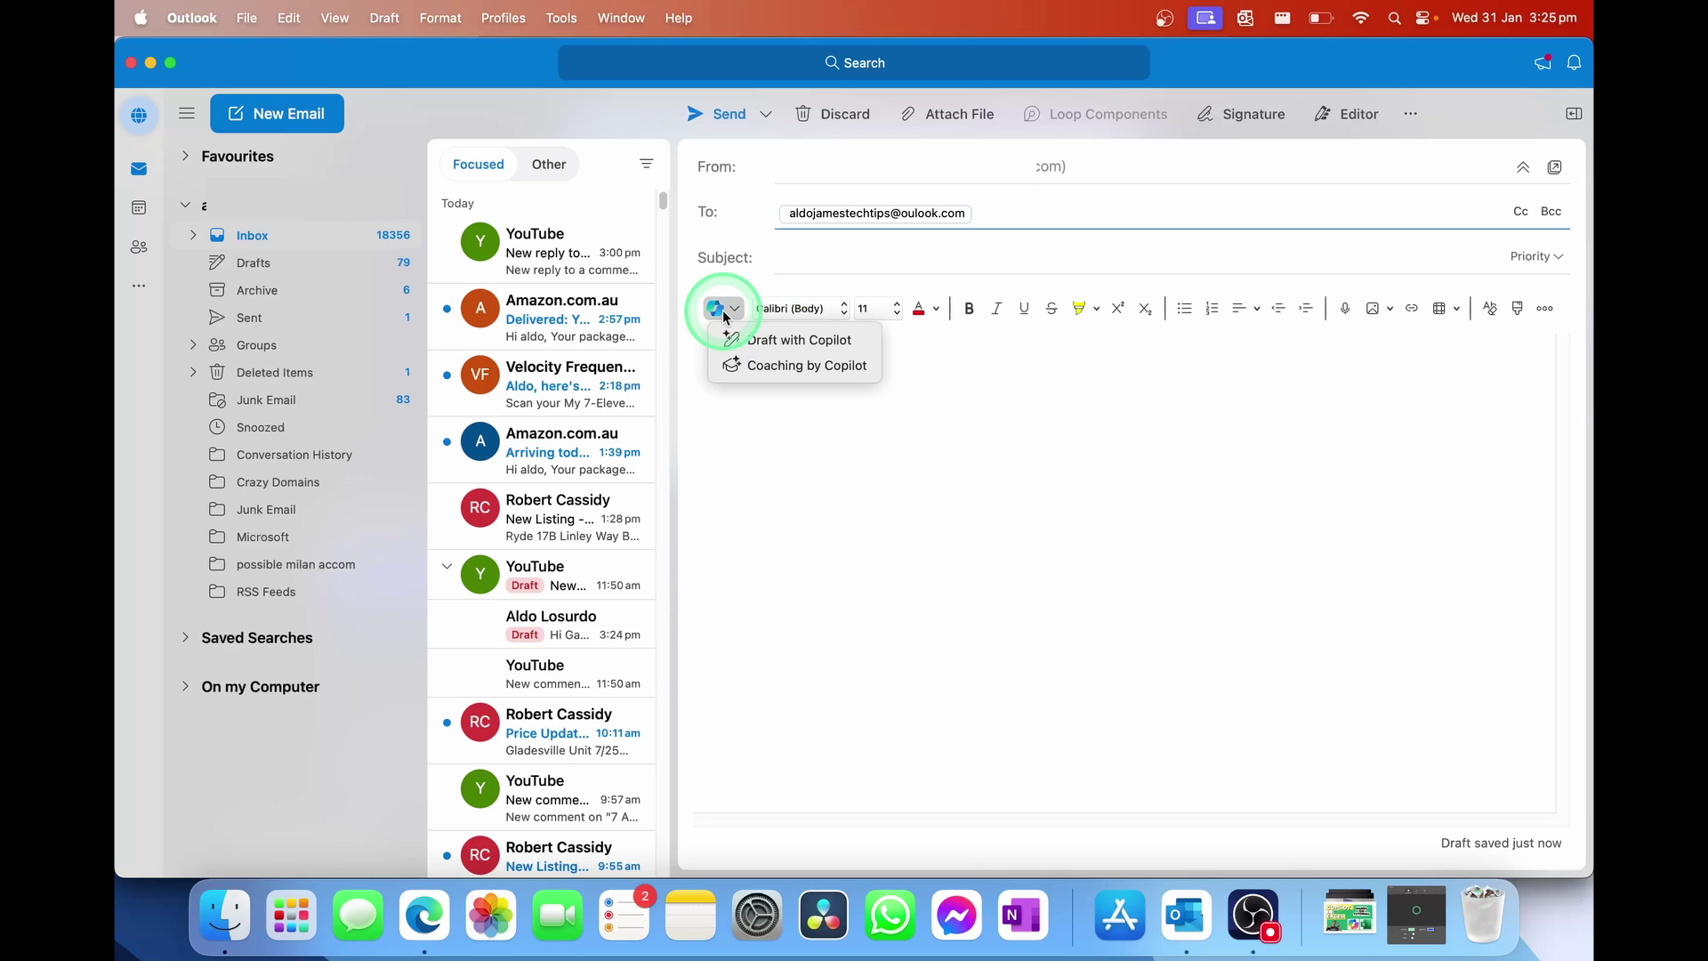
click(722, 310)
click(722, 310)
click(810, 370)
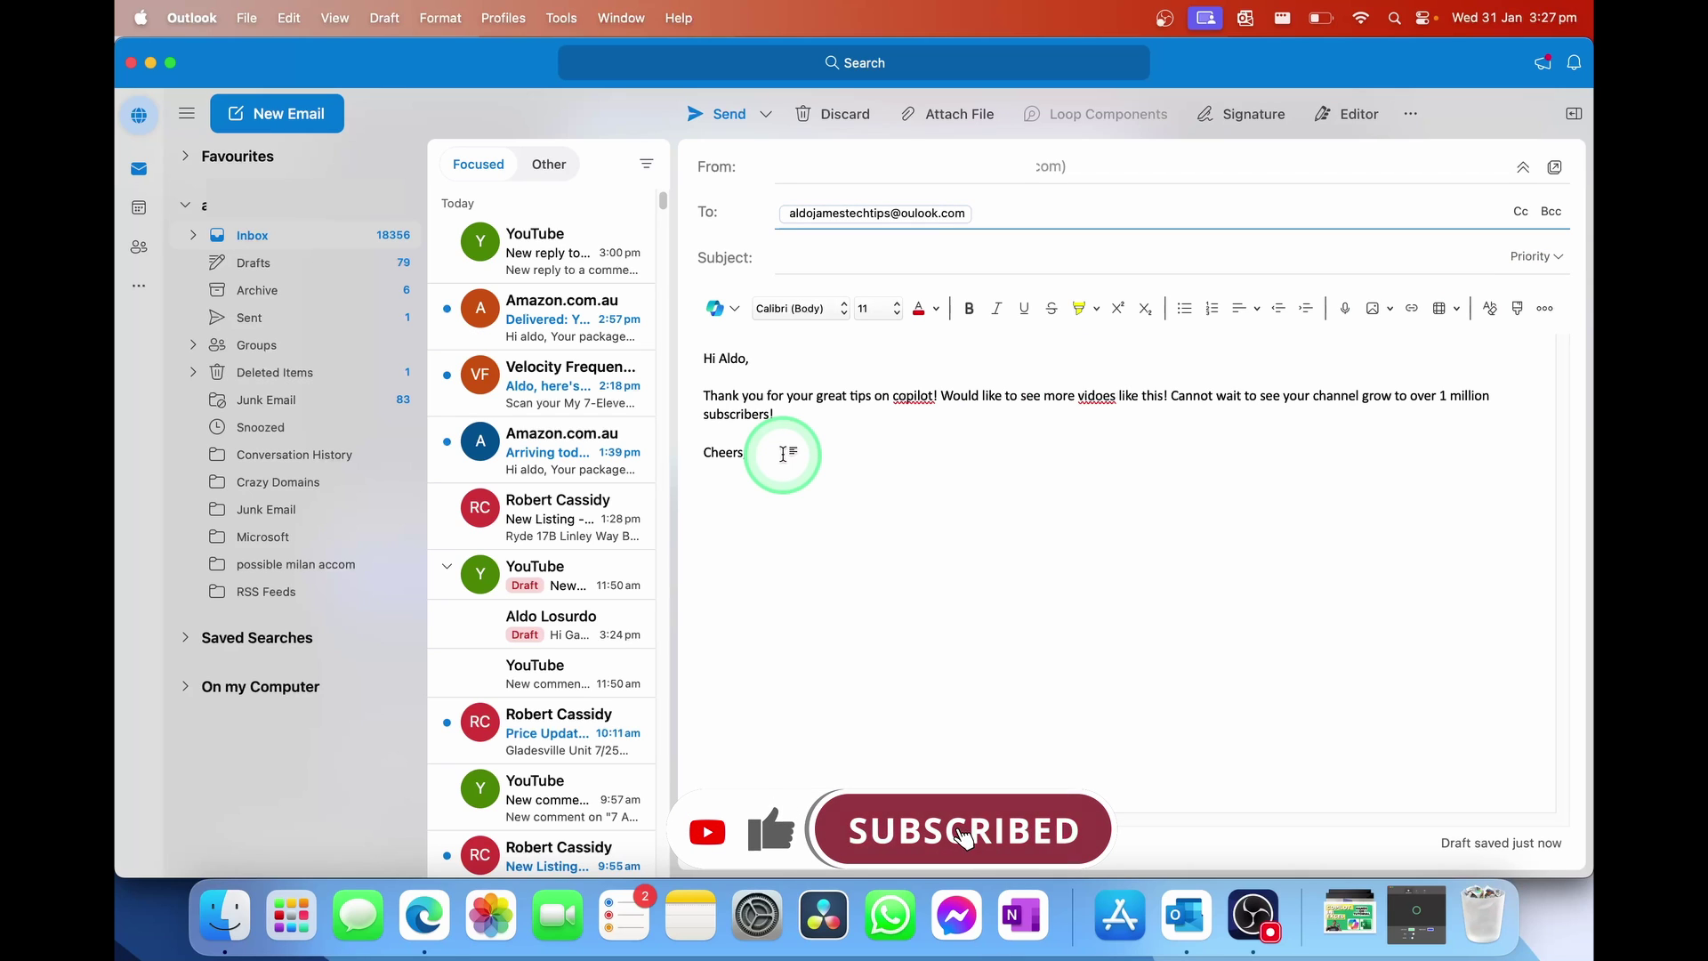
Run Coaching by Copilot on the thank-you email and review its Tone, Reader Sentiment and Clarity feedback
click(720, 308)
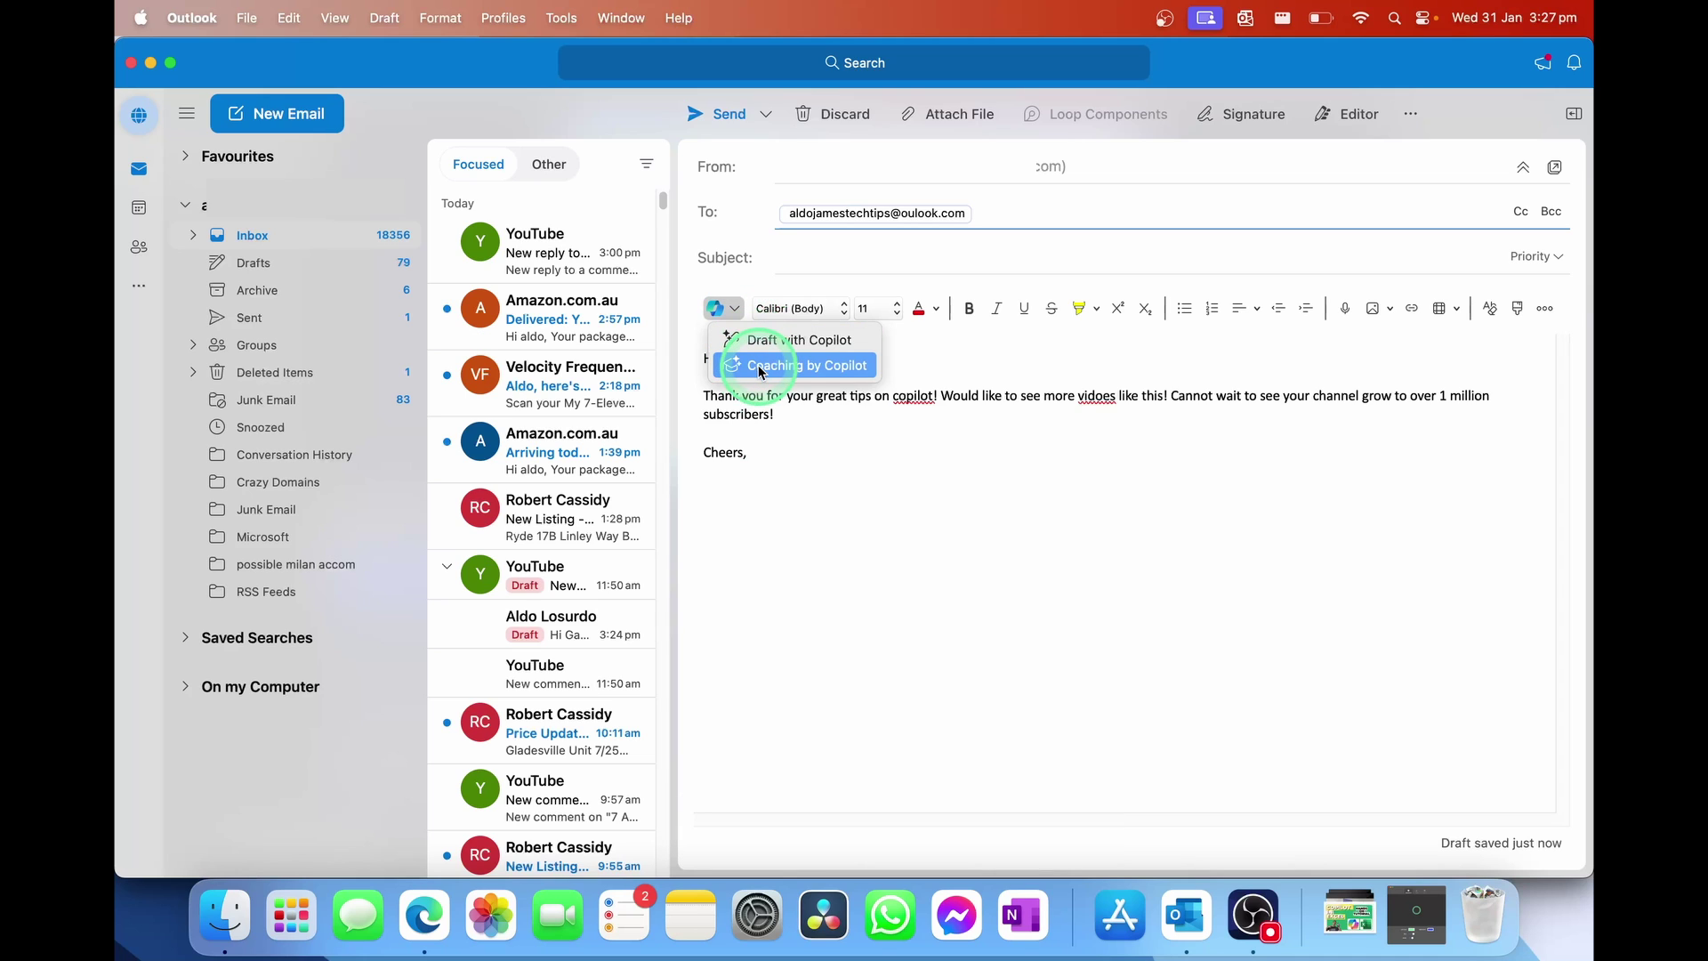
click(767, 482)
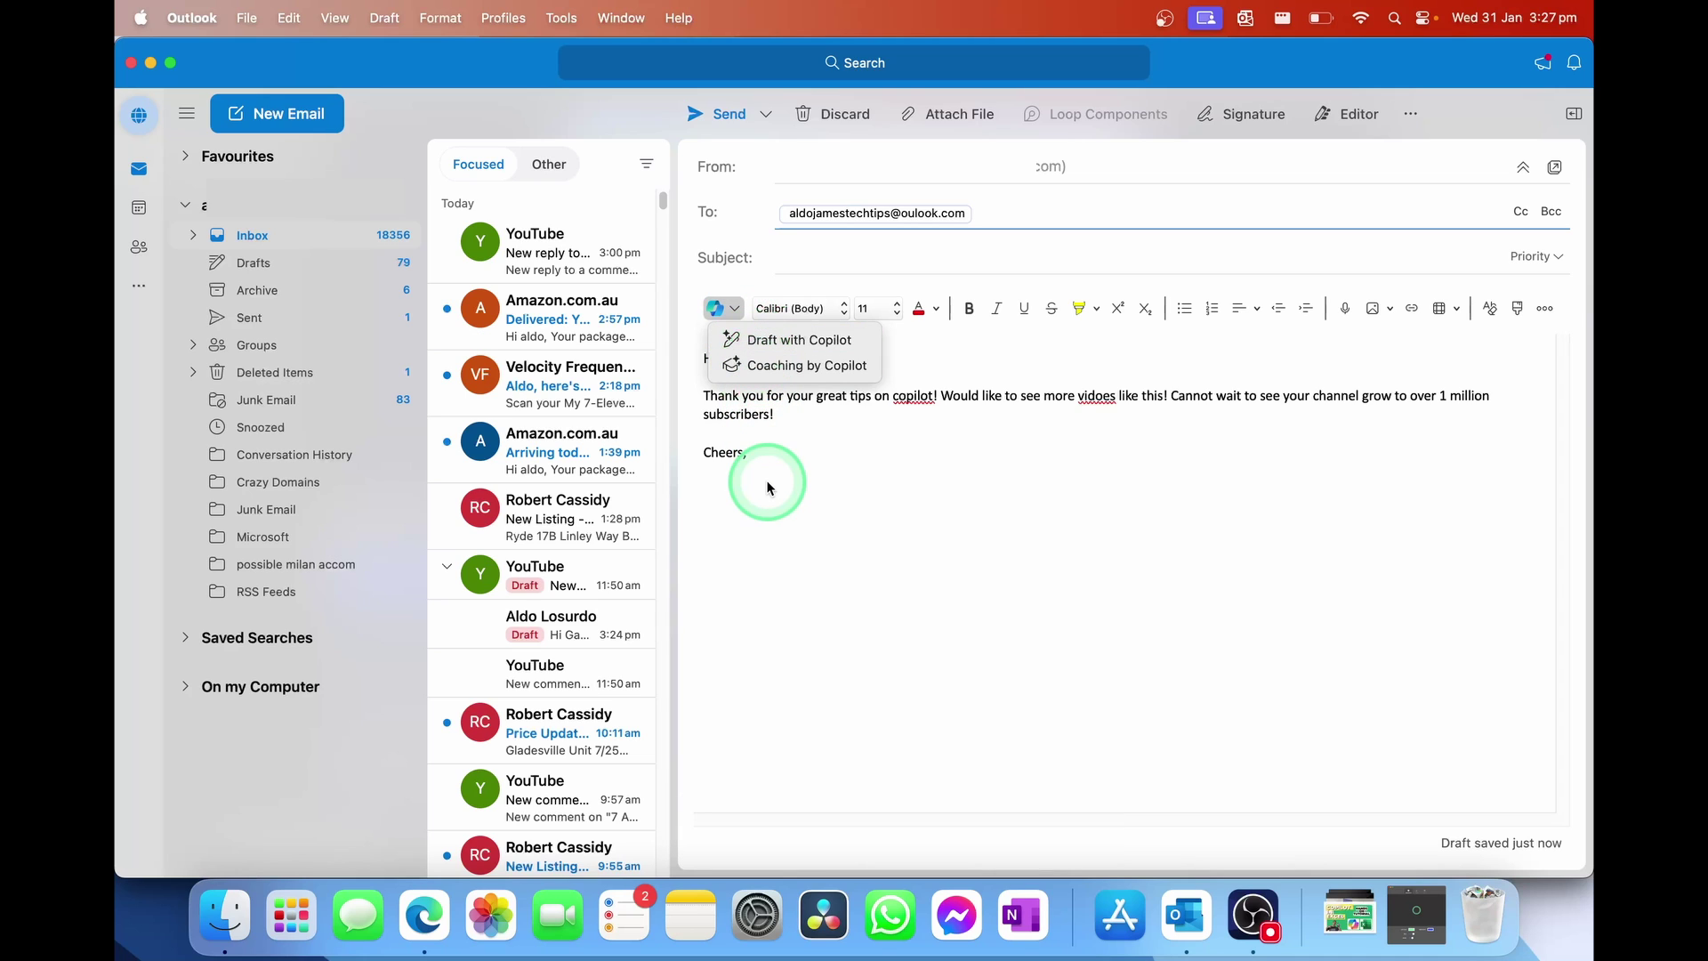
click(792, 365)
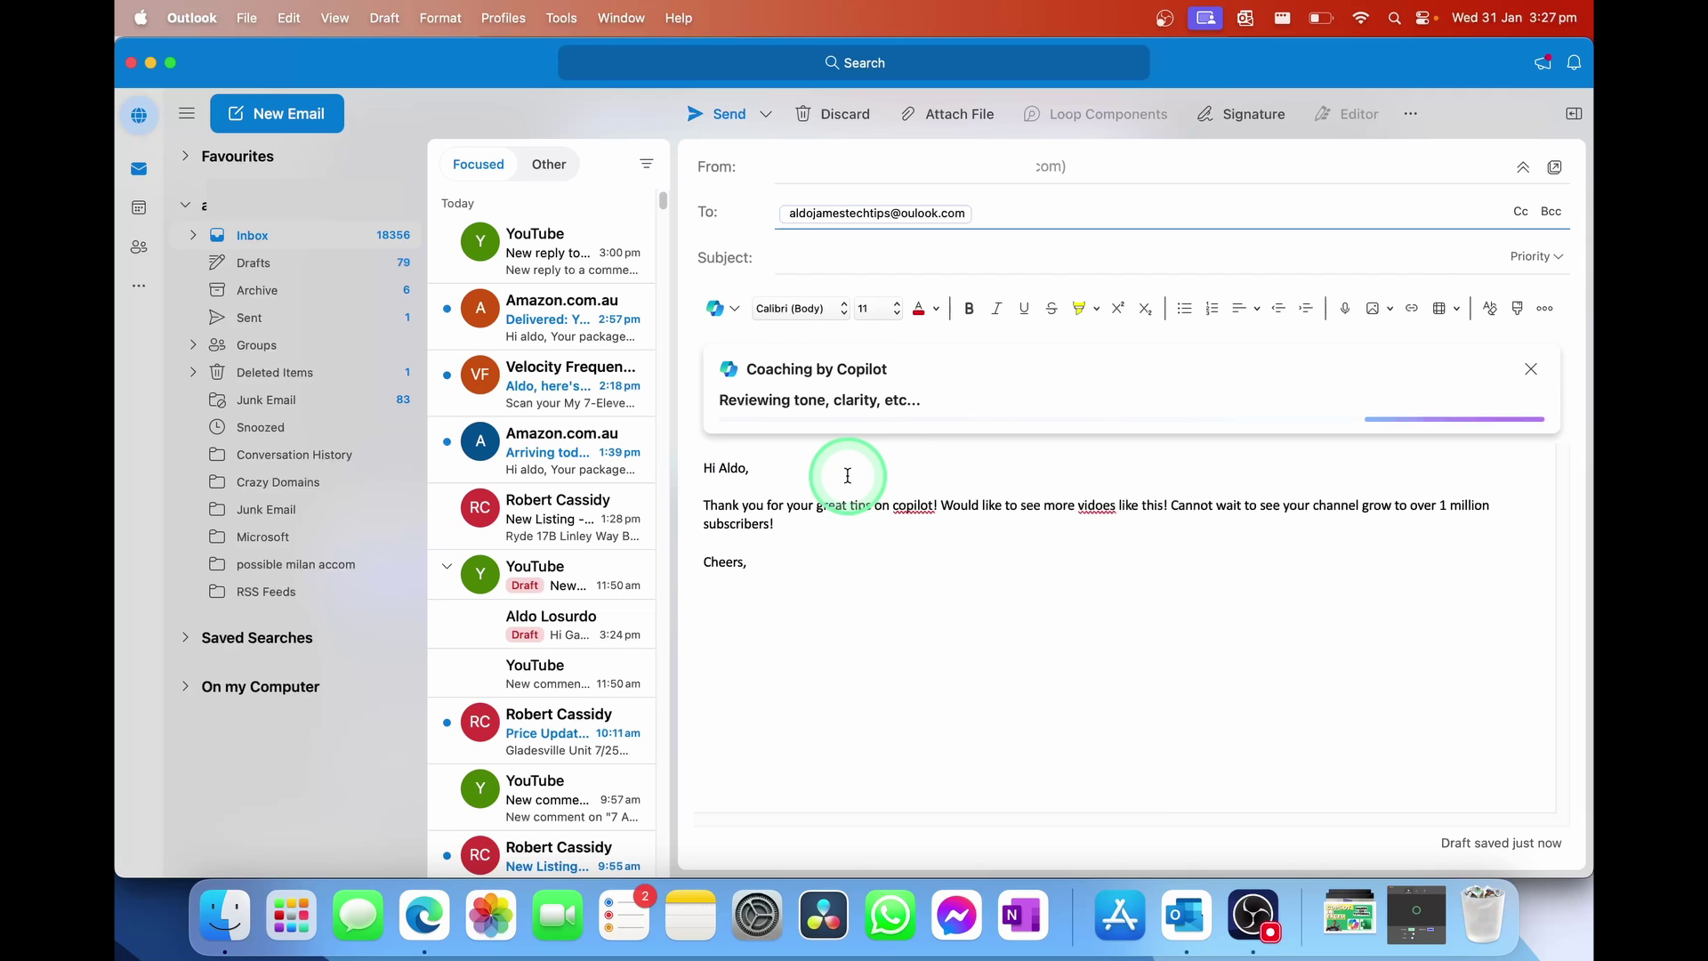
scroll(847, 483, down, 2)
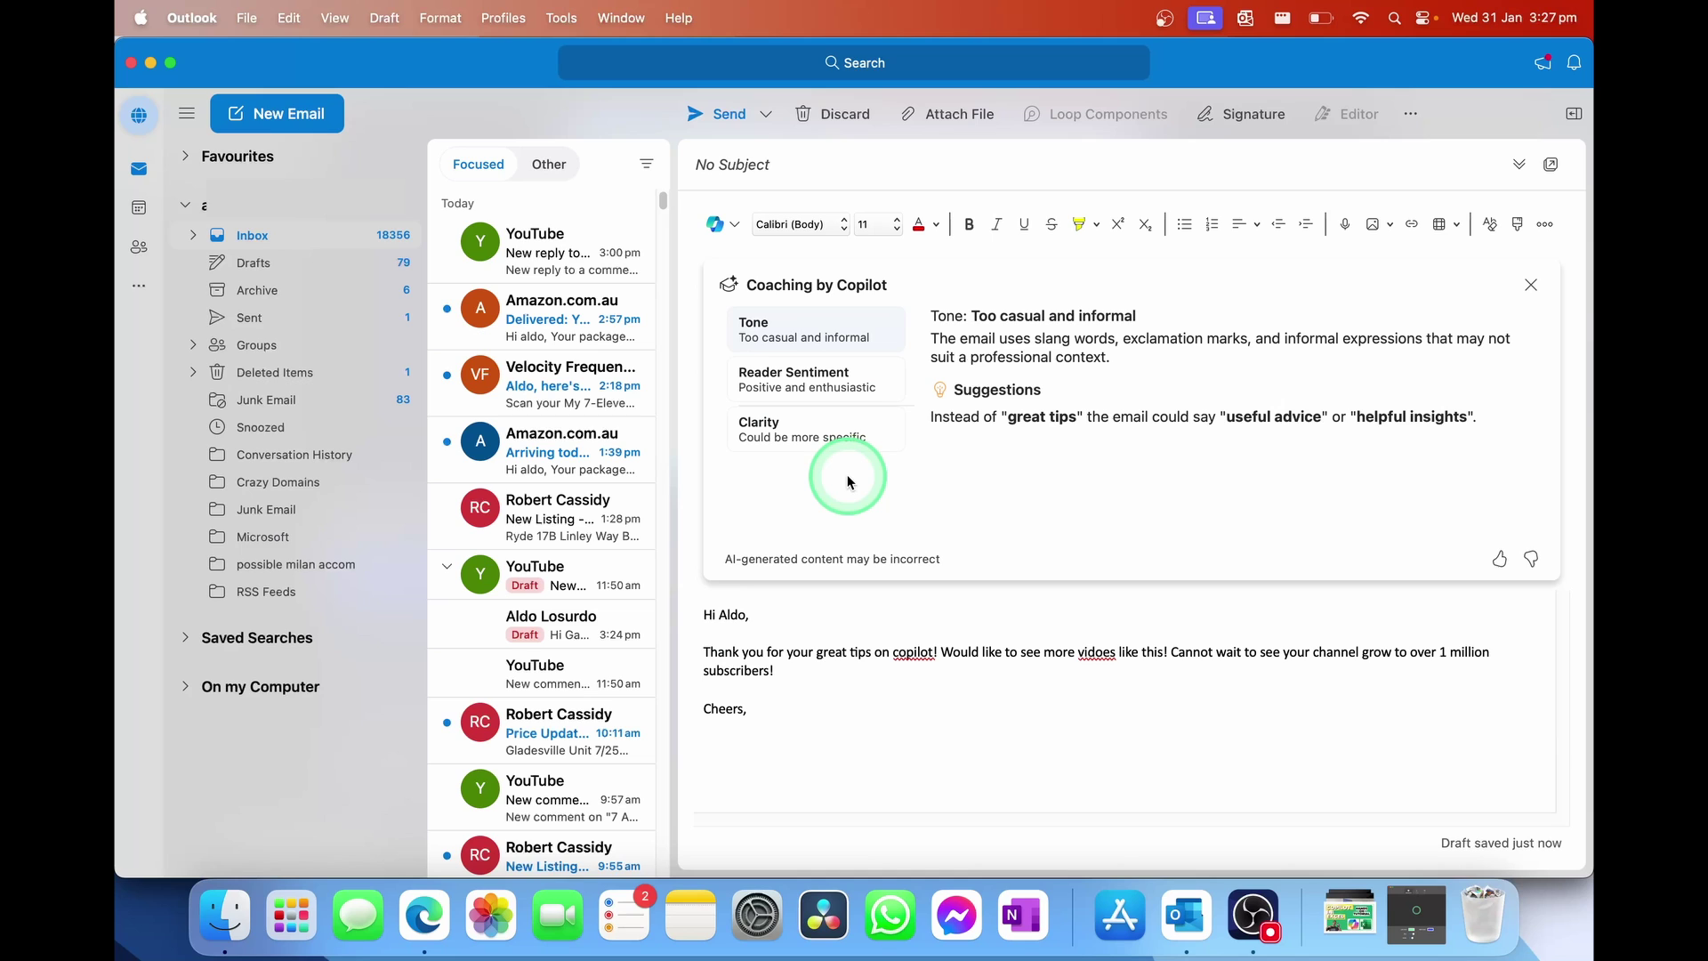
click(787, 378)
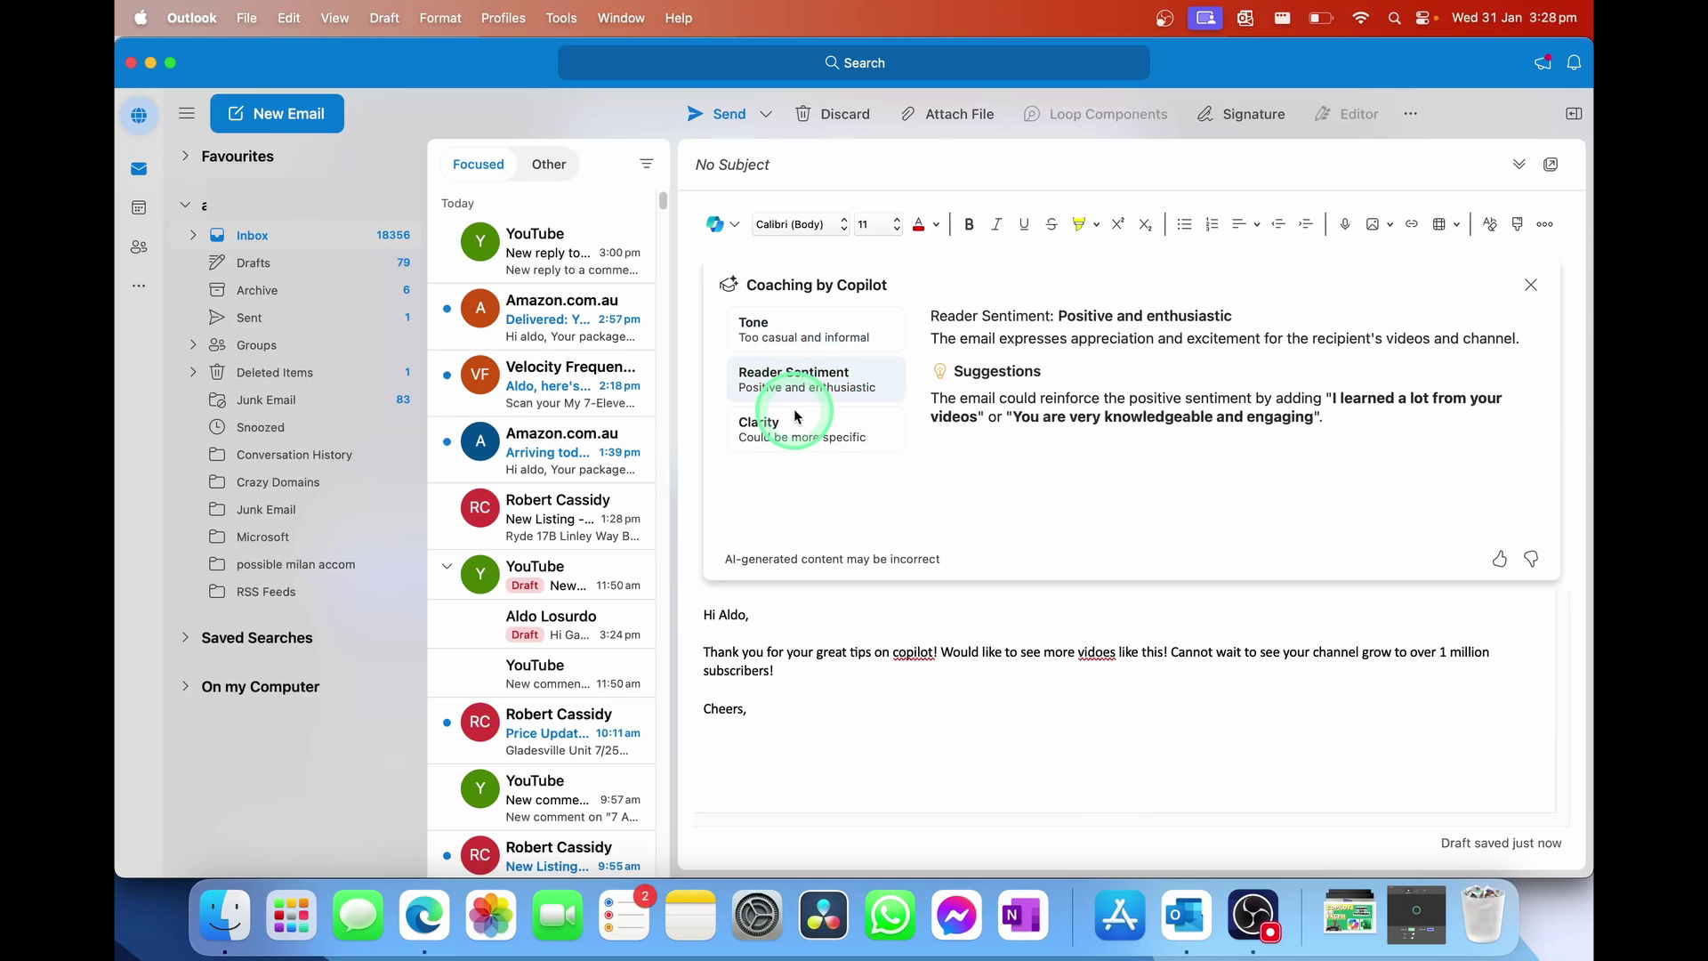
click(793, 421)
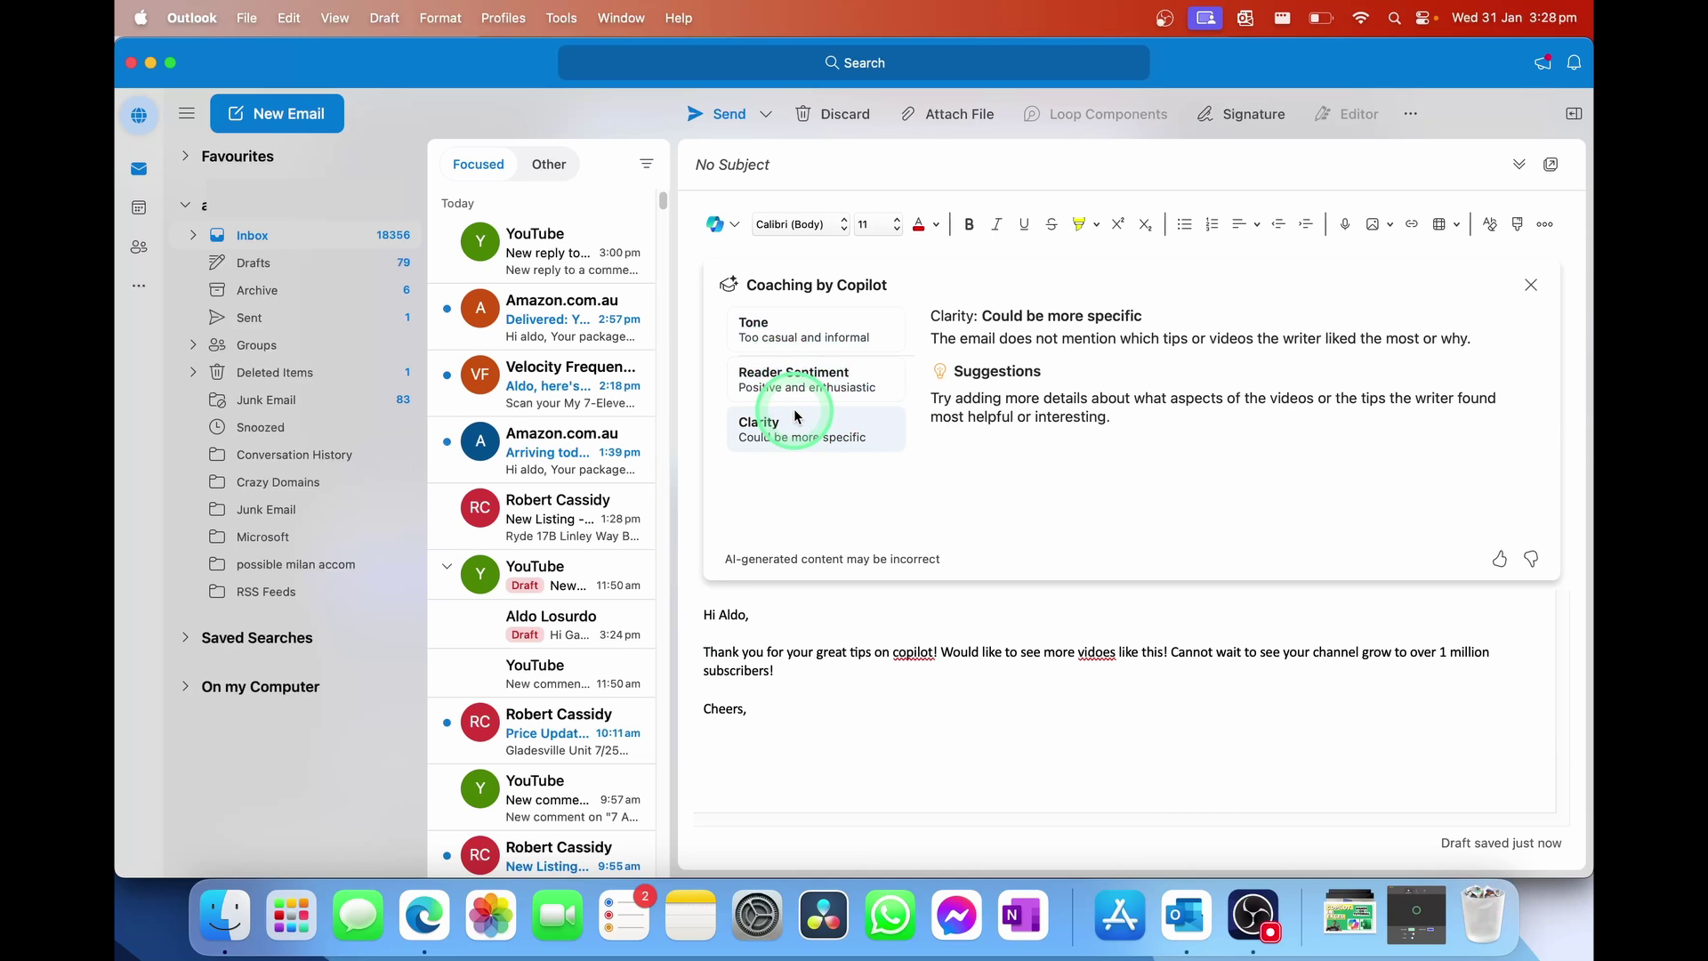
click(811, 343)
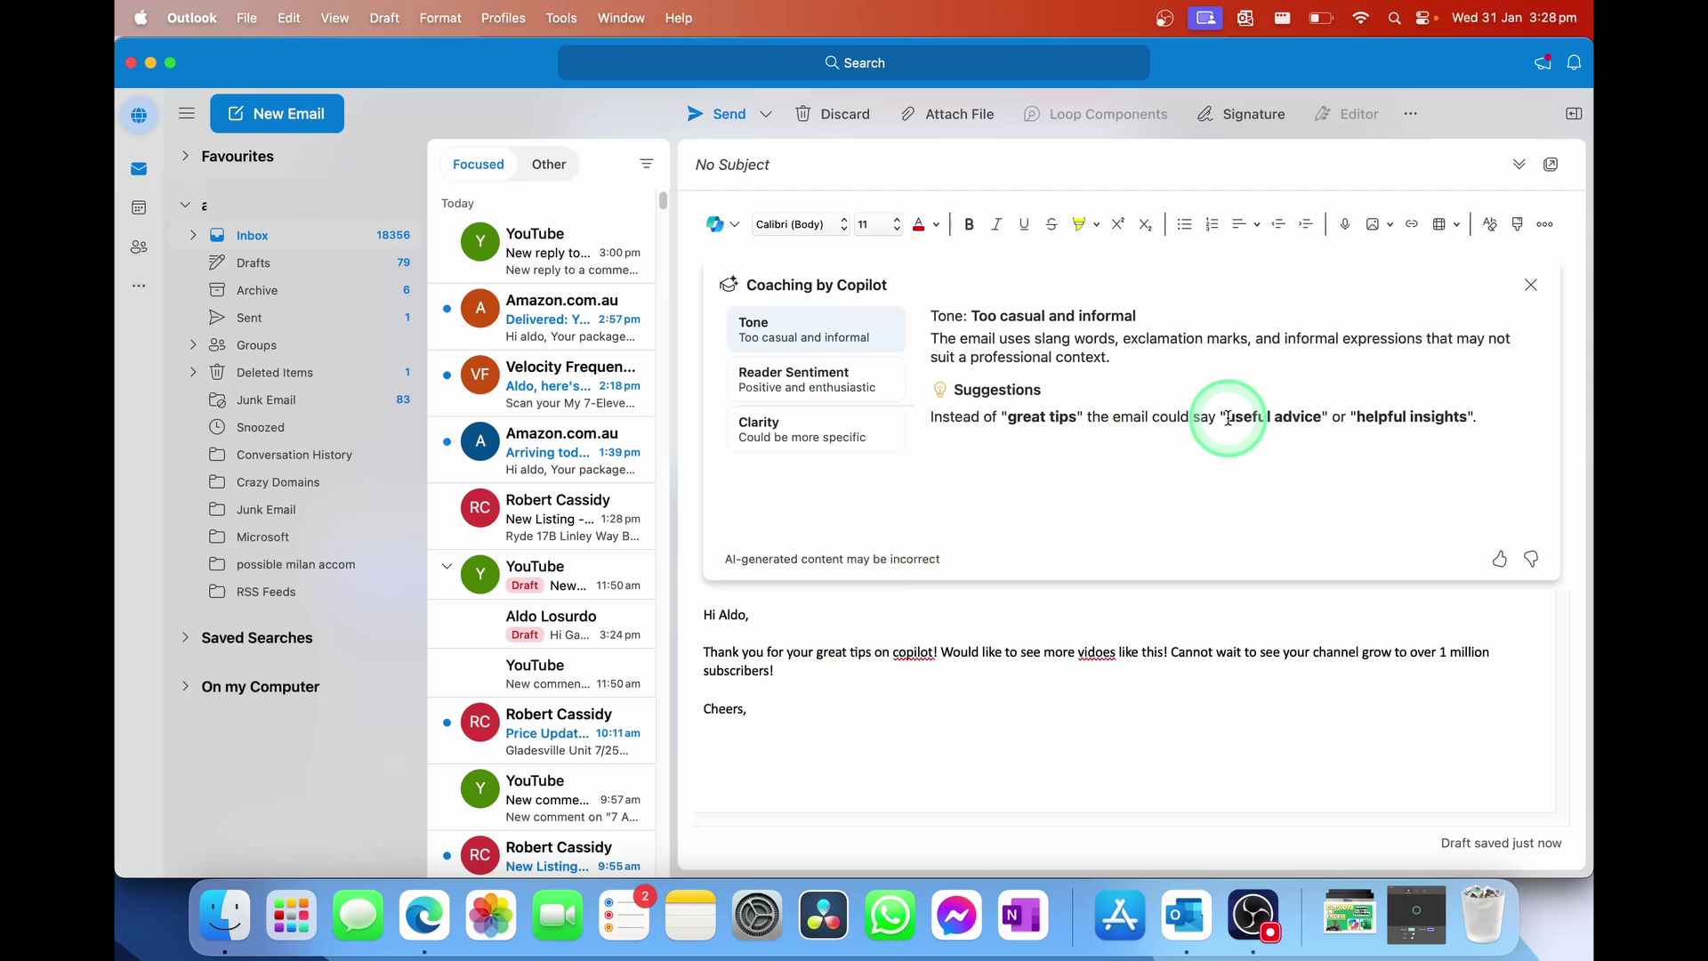
Replace 'great tips' in the email with Copilot's suggested 'helpful insights'
drag(1226, 417, 1463, 419)
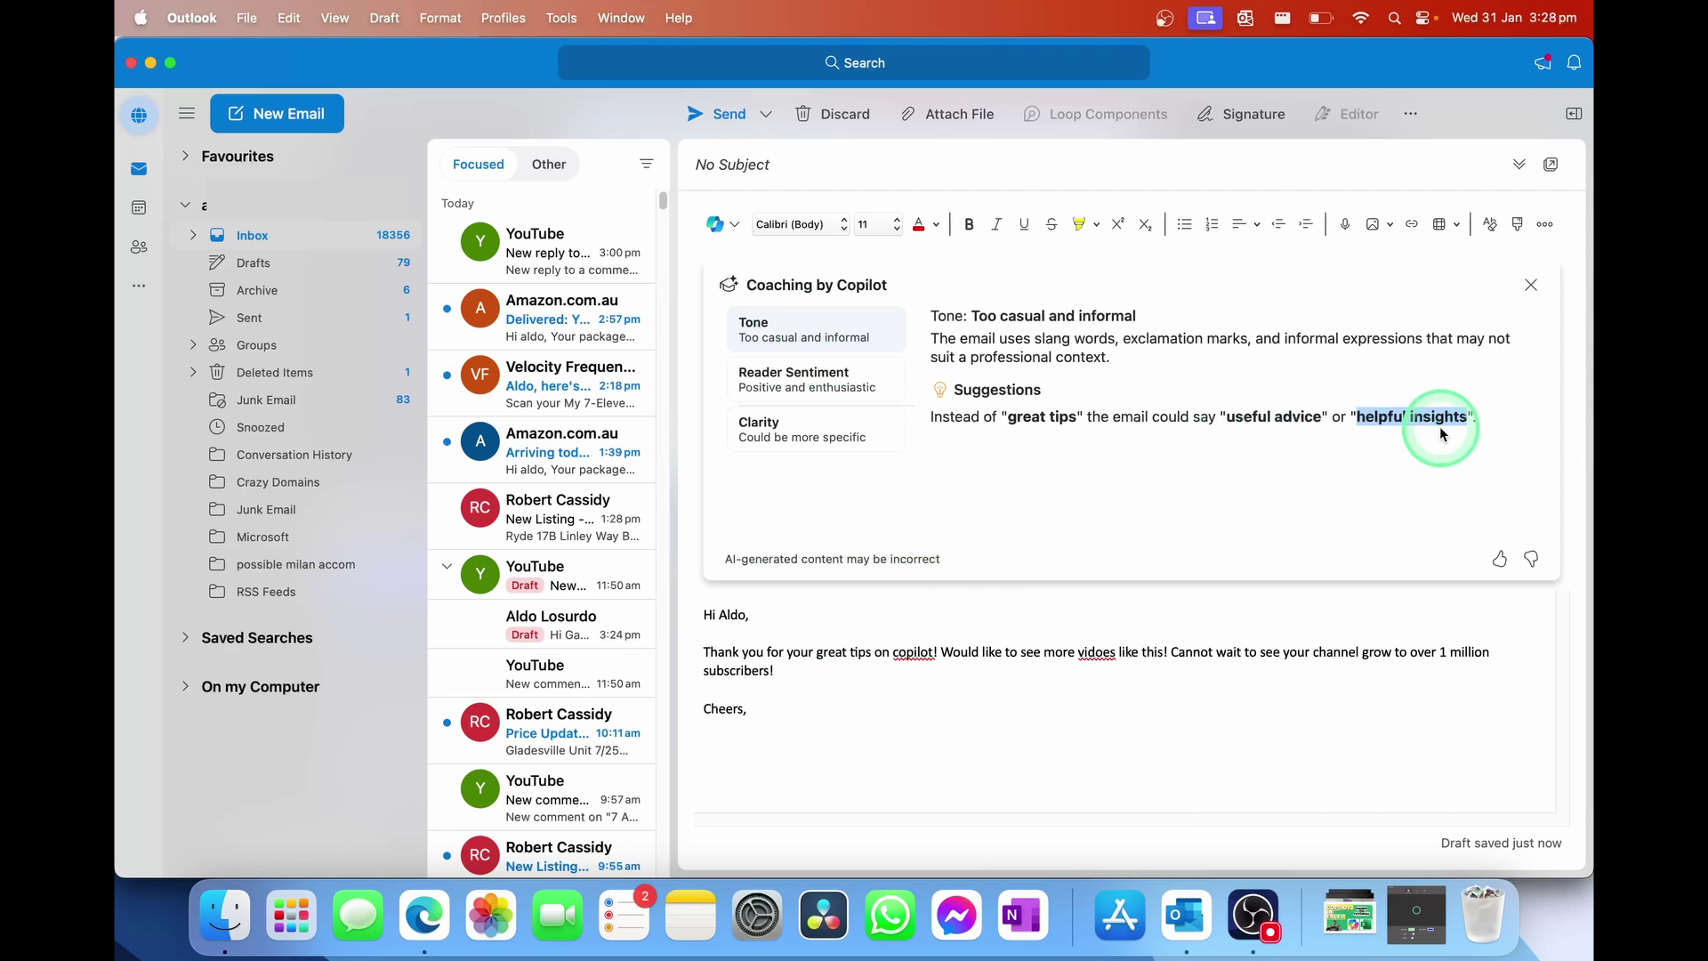
drag(874, 652, 819, 653)
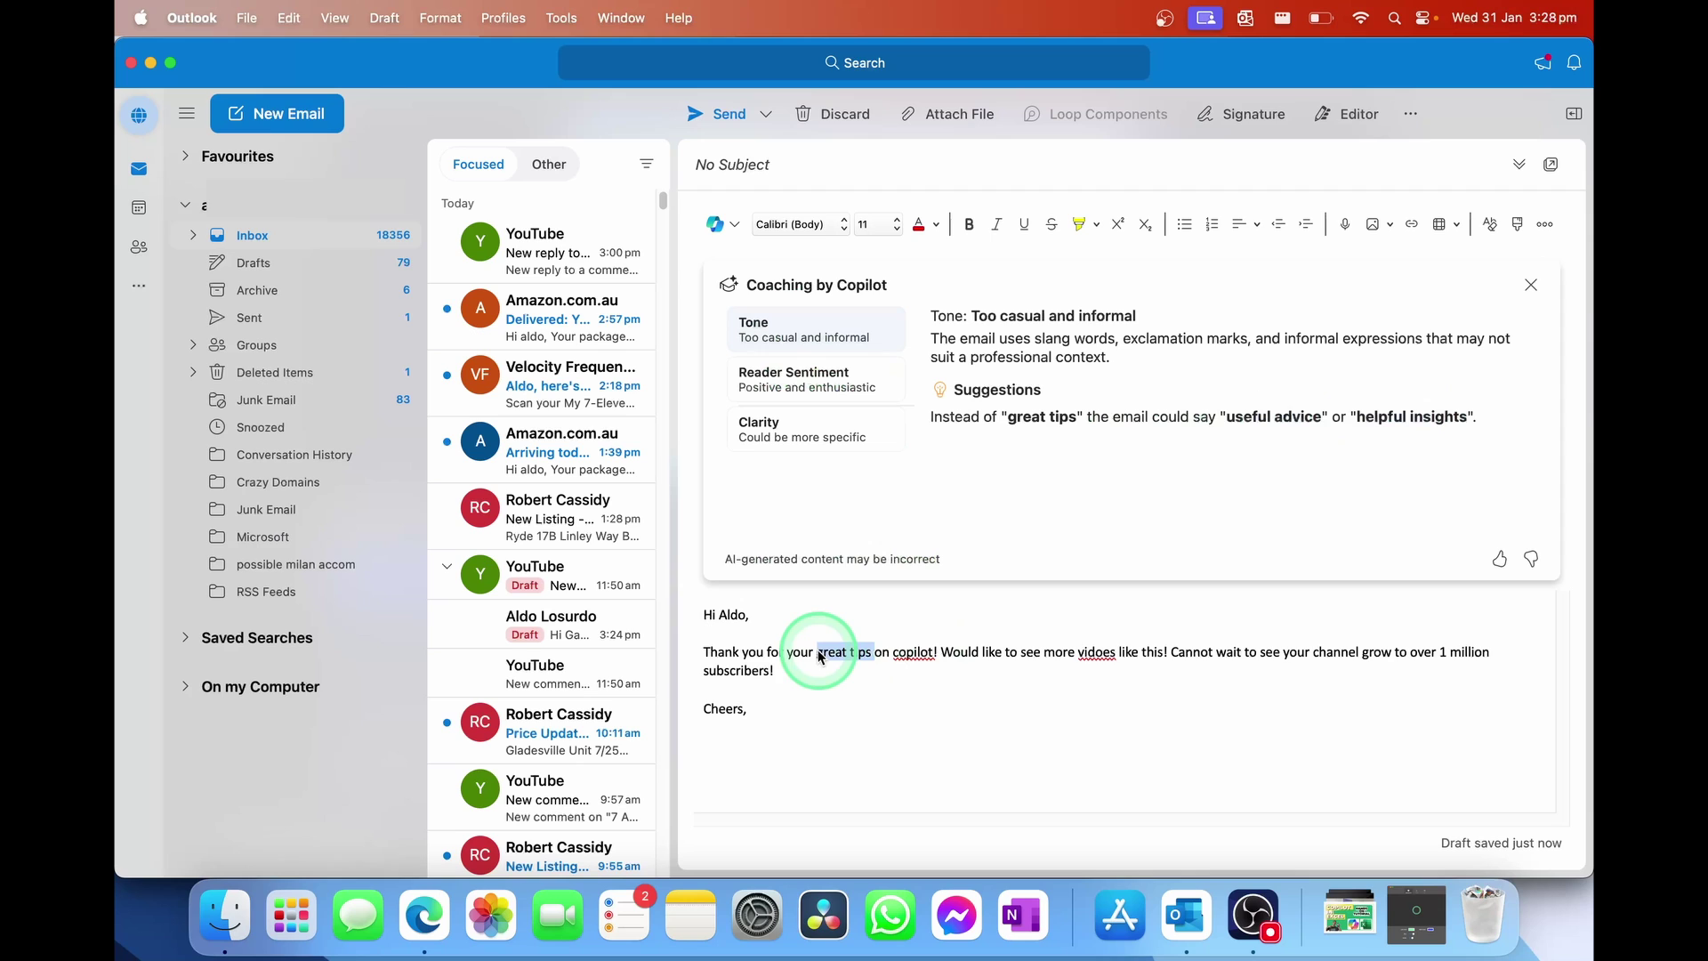
text(helpful insights)
Add the suggested line 'I learned a lot from your videos' above 'Cheers,' and check Clarity
click(805, 378)
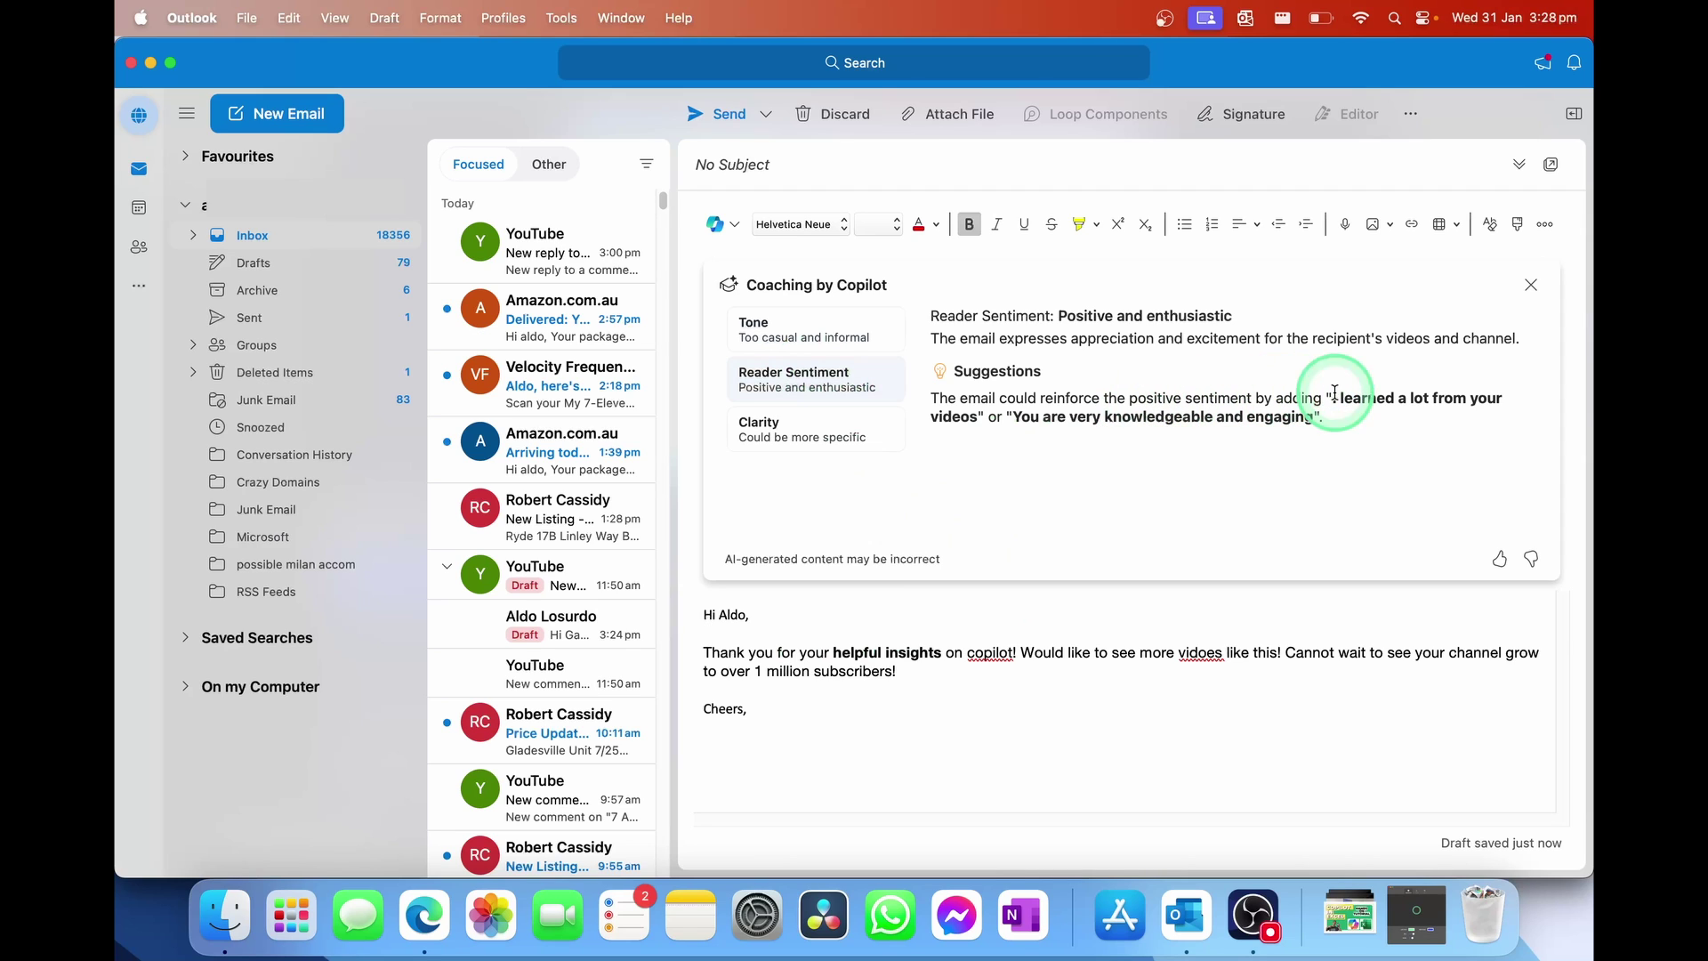
drag(1334, 394, 979, 418)
key(super+c)
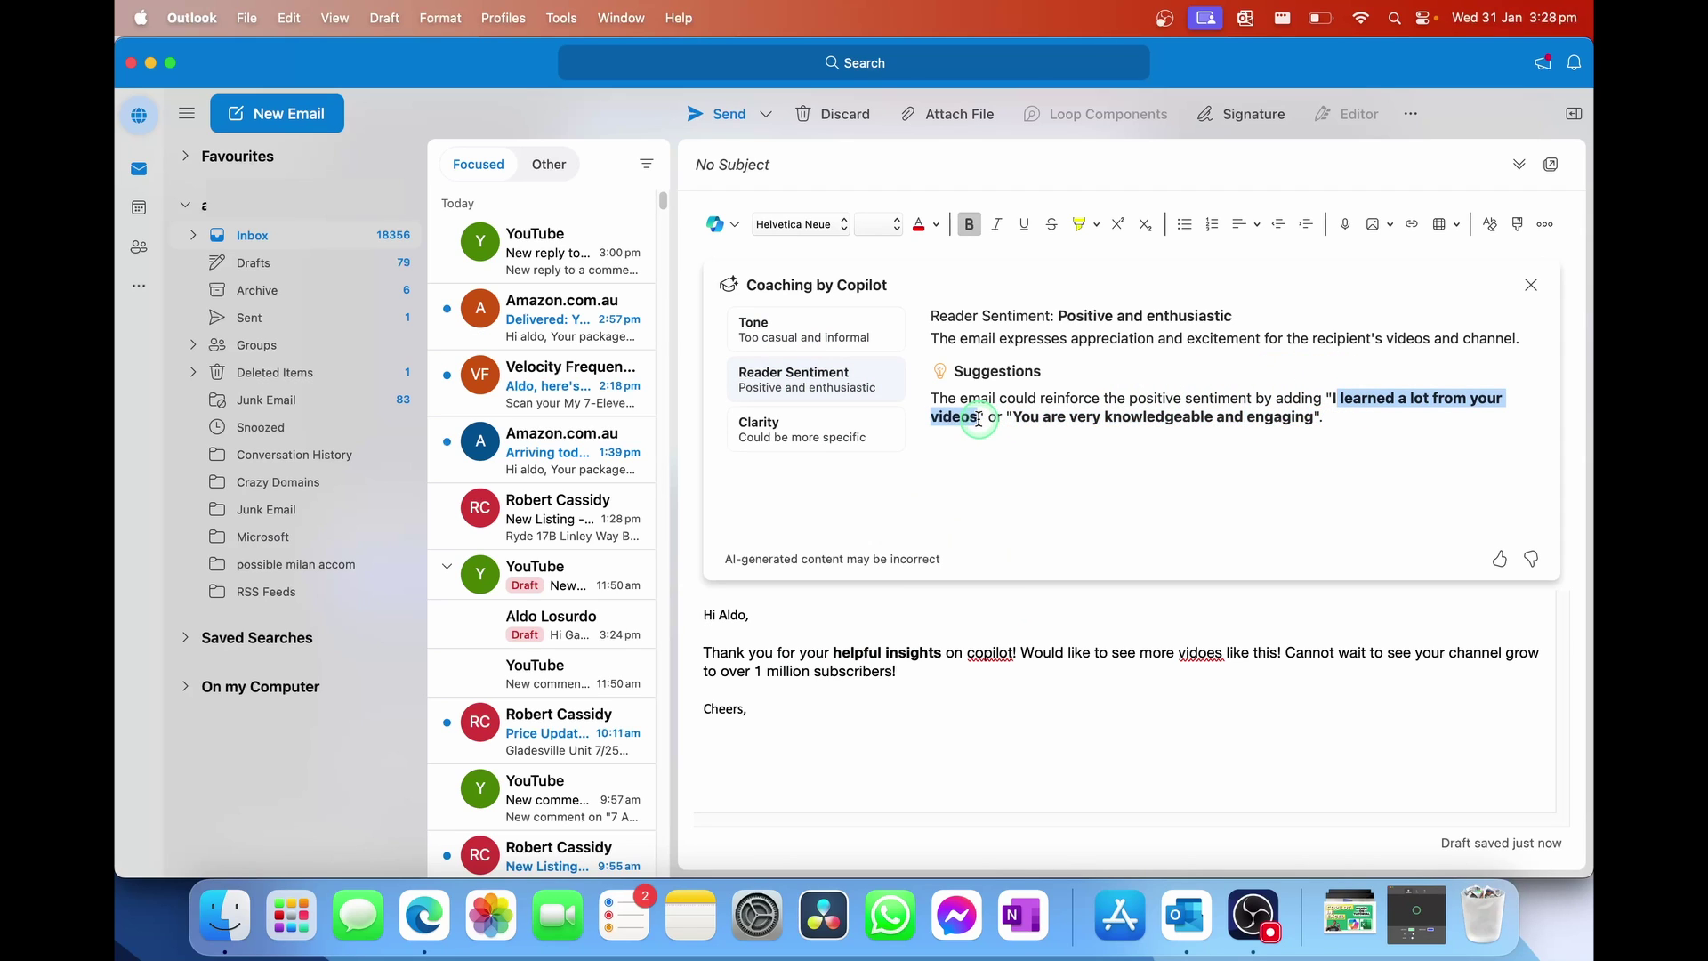
click(956, 678)
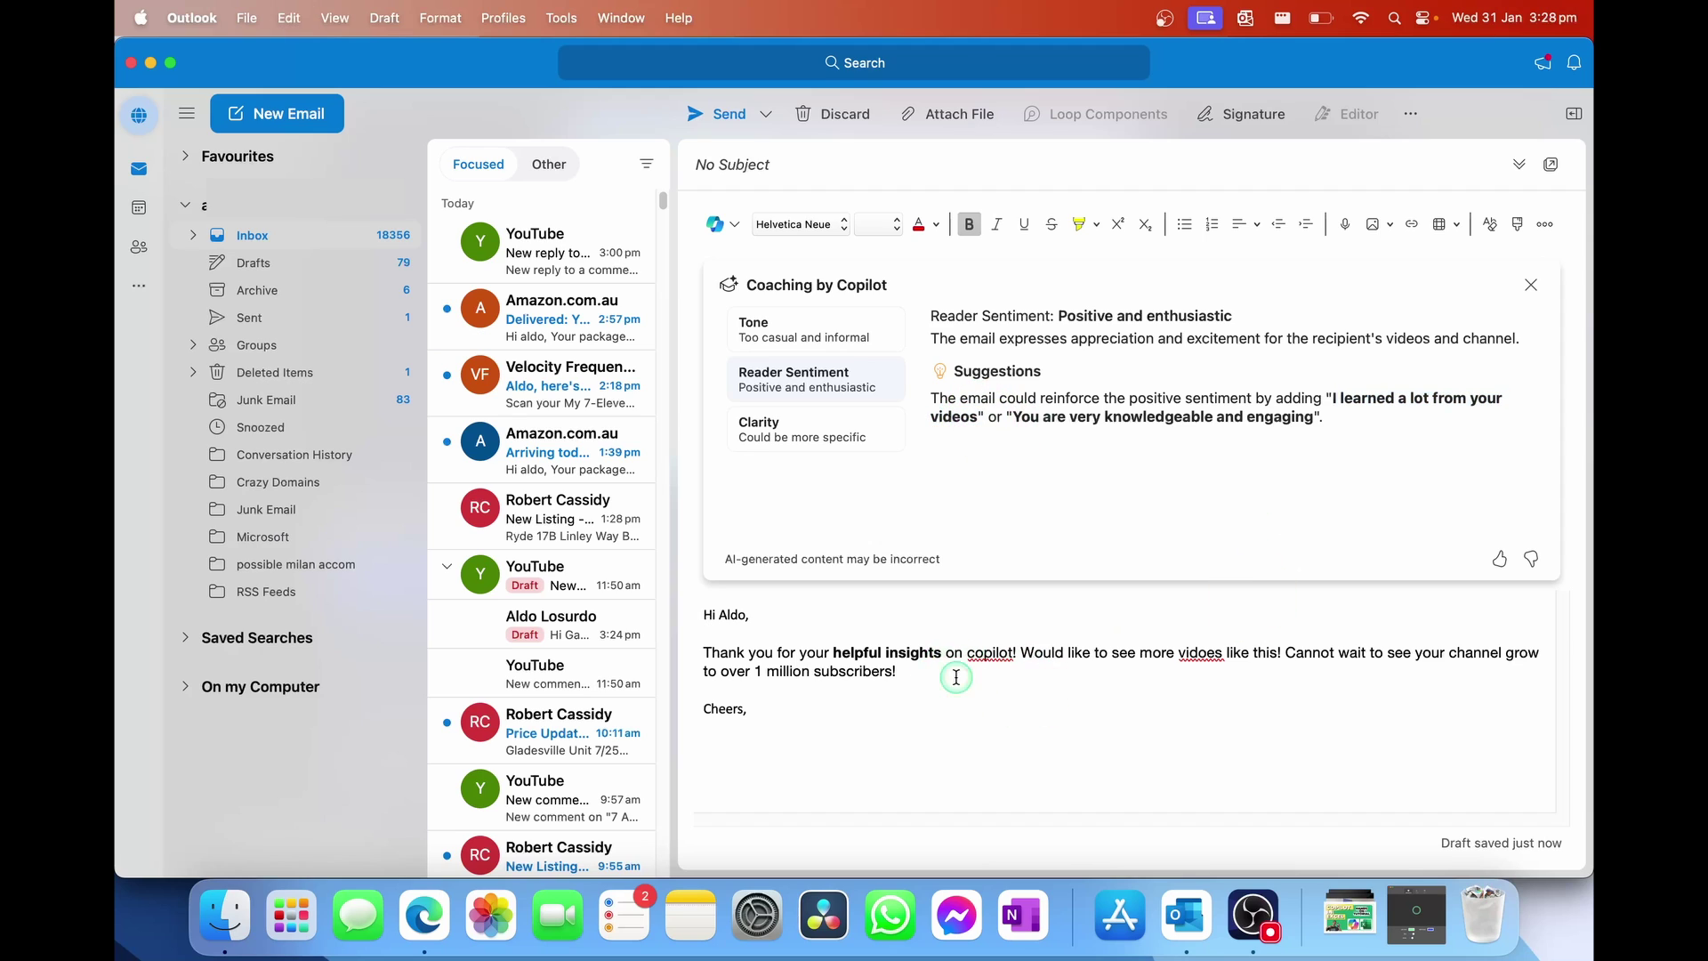
key(Return)
key(Return)
key(super+v)
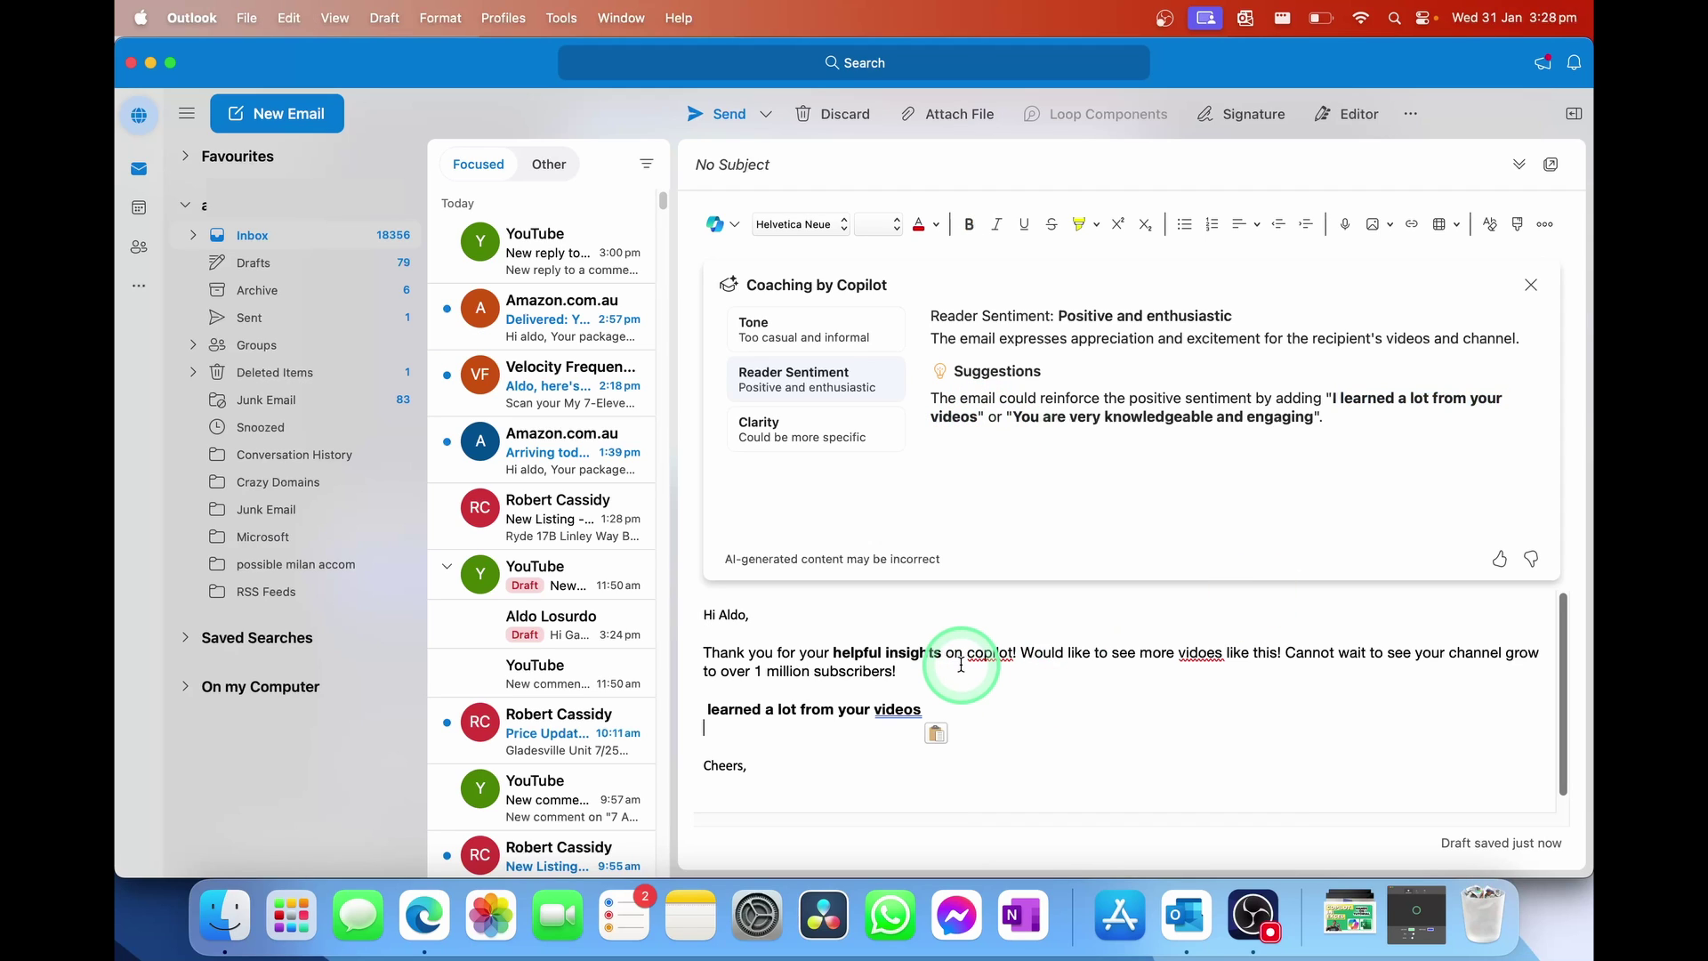
text(I)
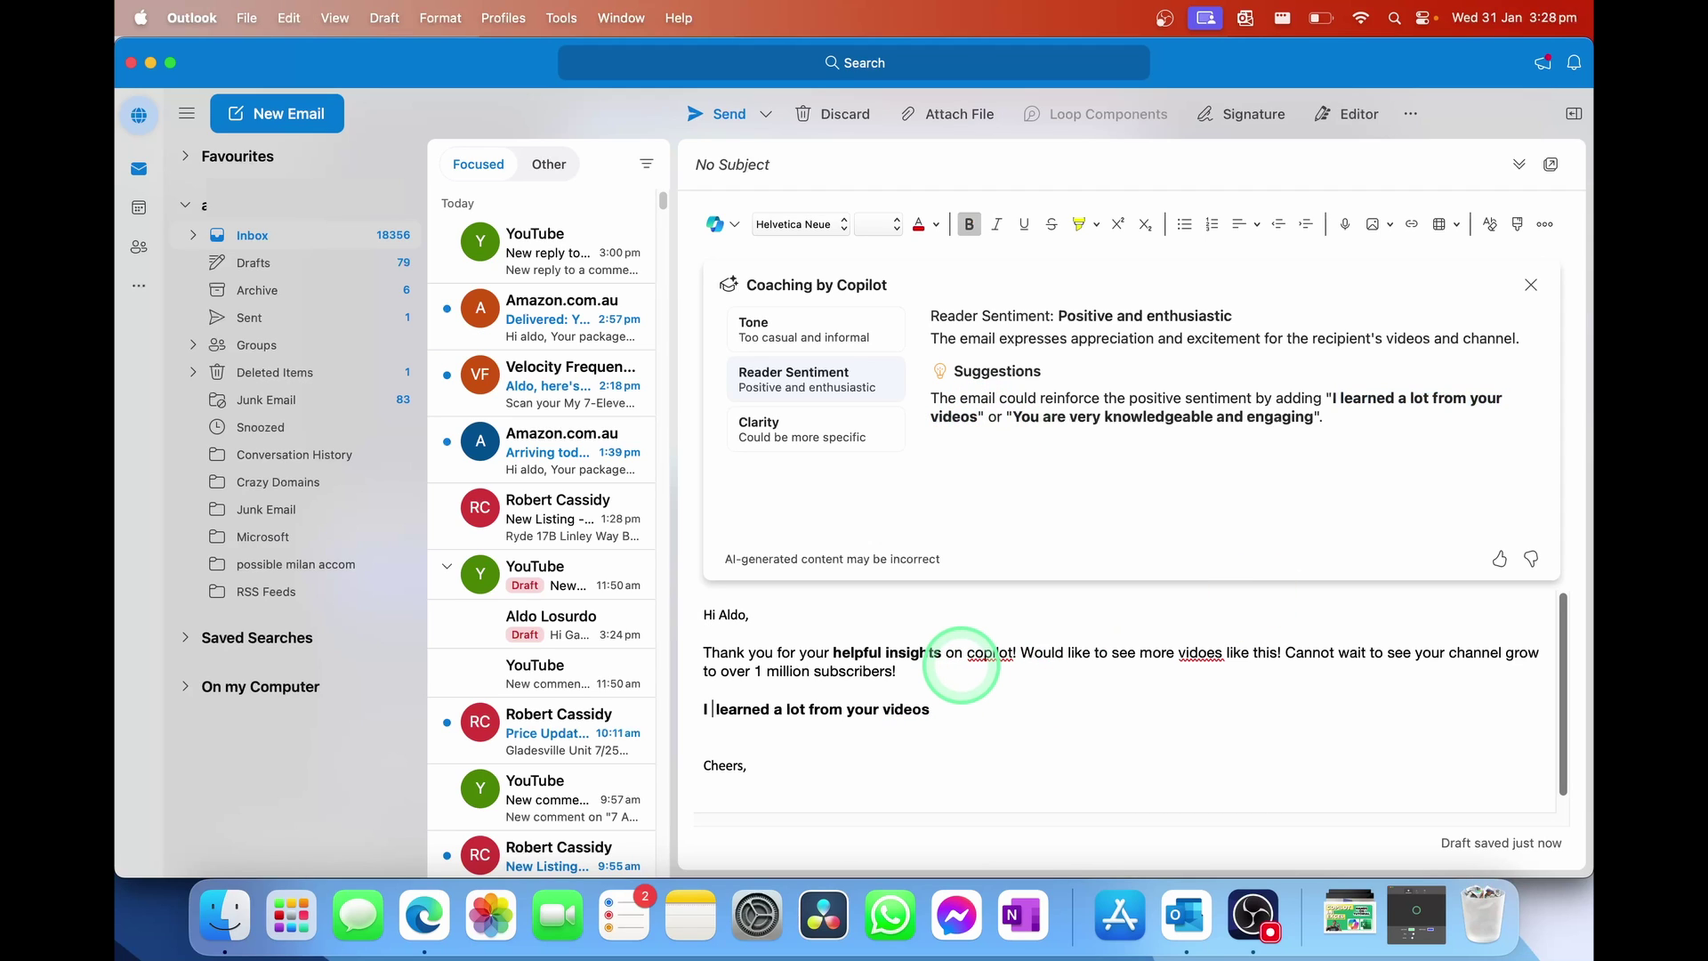
key(Delete)
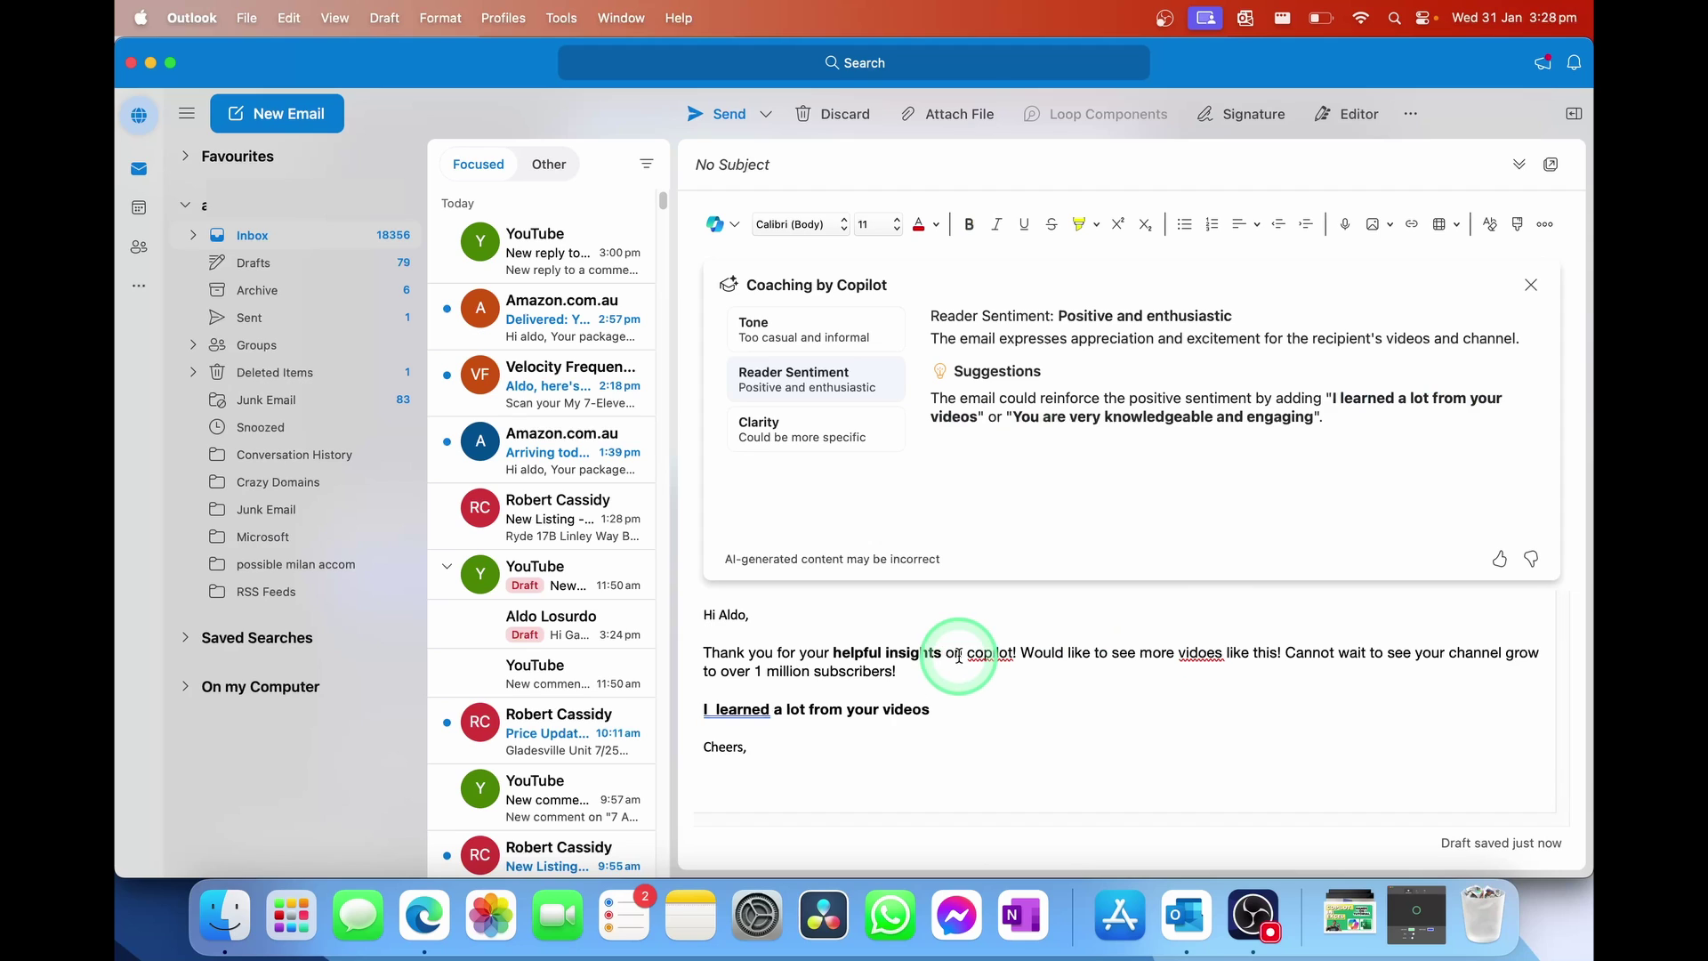
click(819, 438)
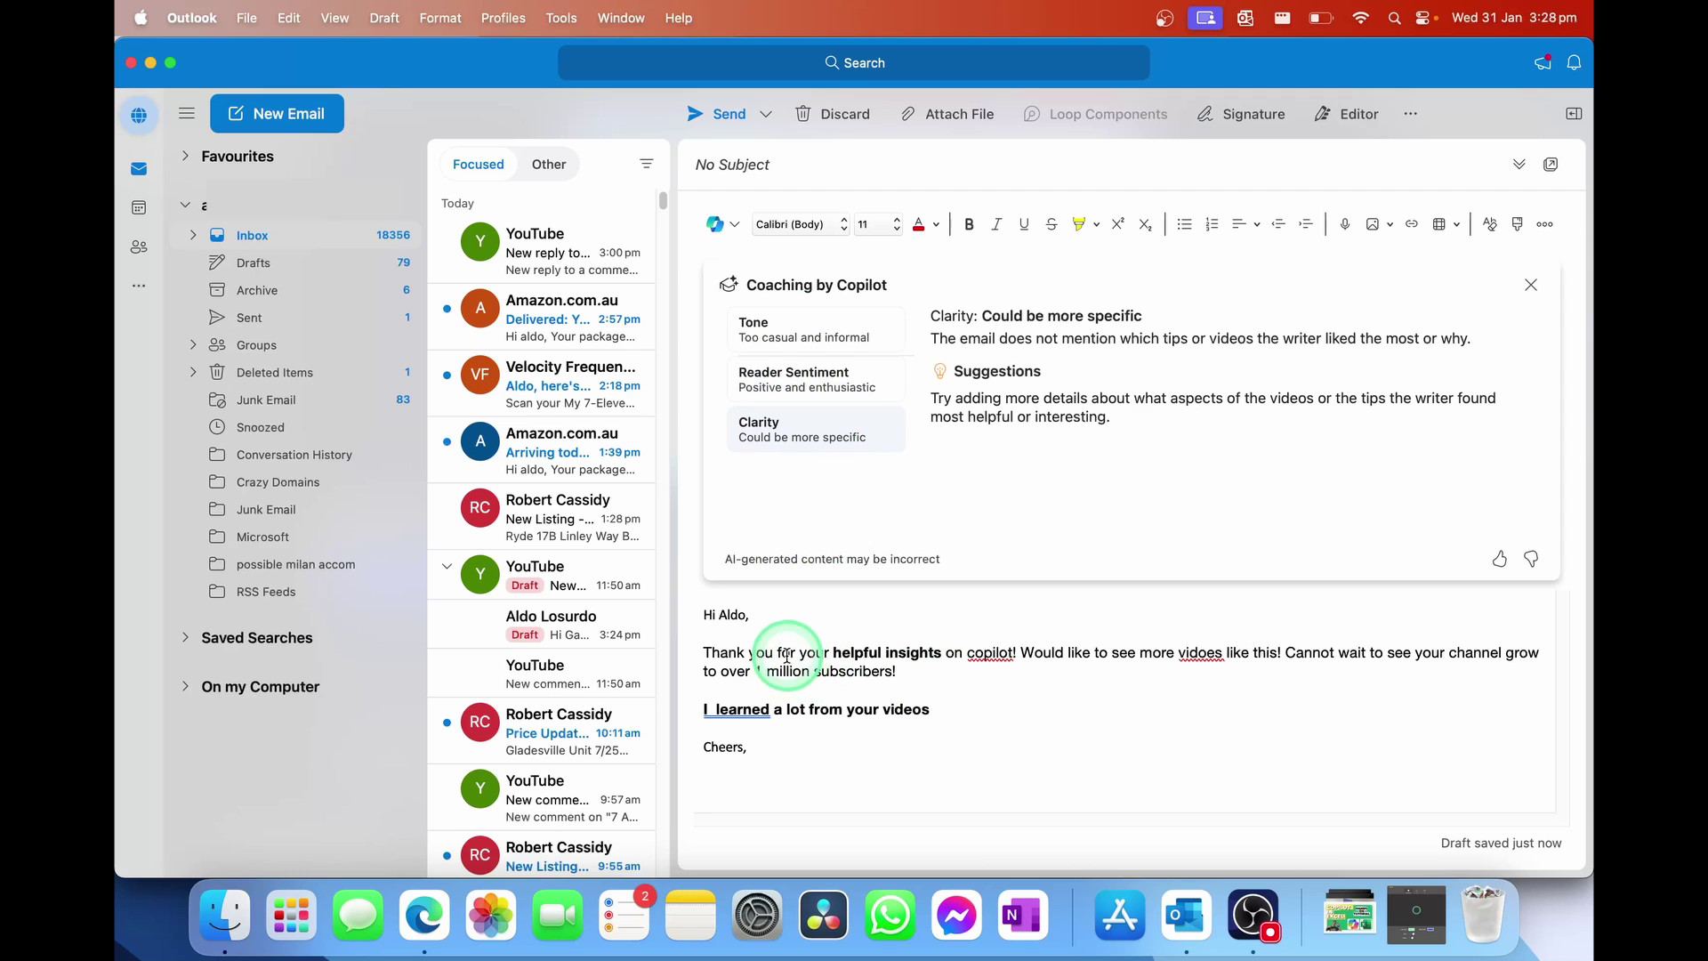
Dismiss the Copilot menu and Coaching pane to show the addressed thank-you email again
double_click(790, 658)
click(802, 673)
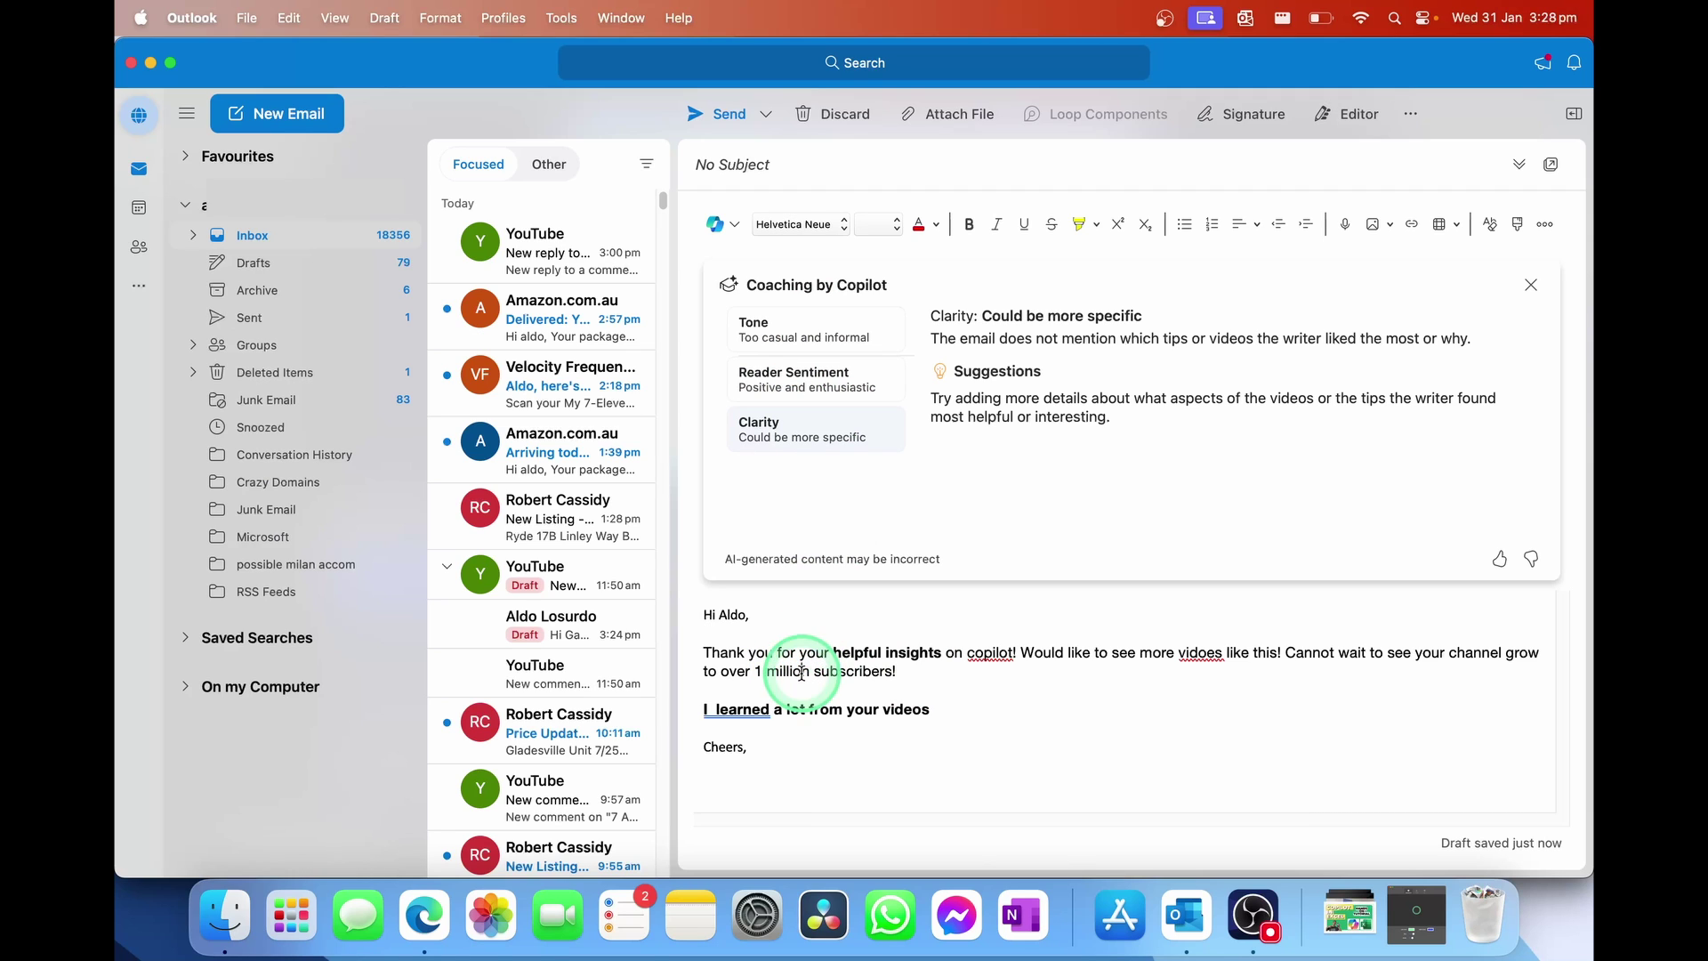
click(723, 223)
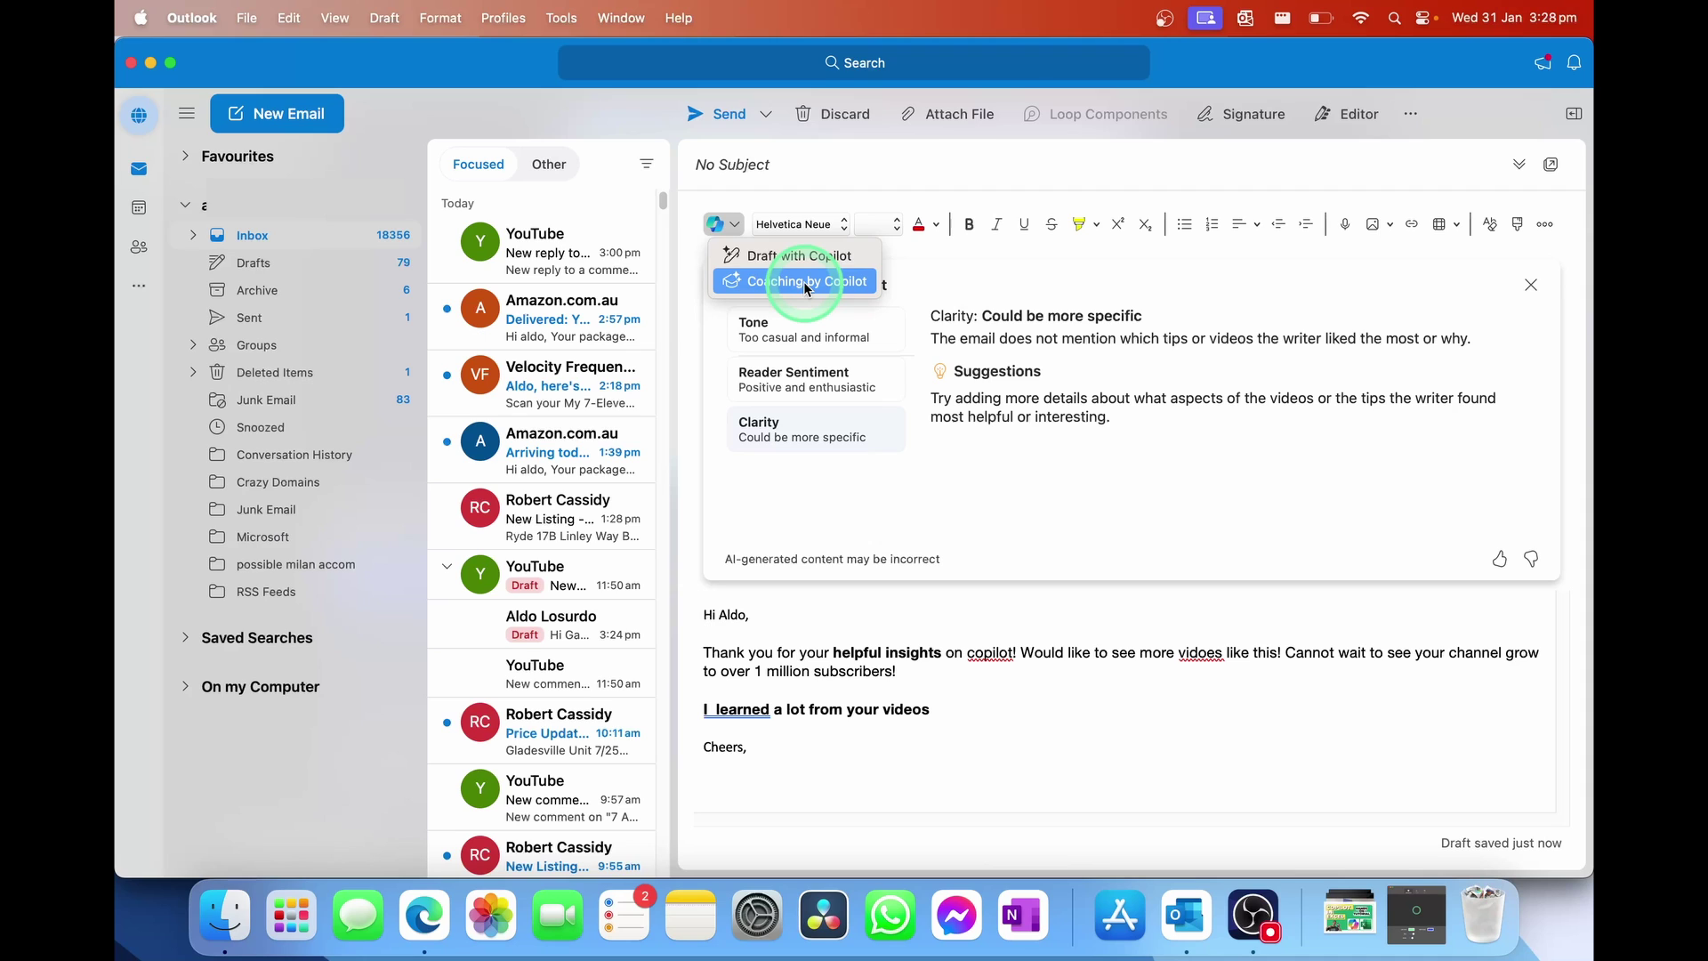
click(733, 722)
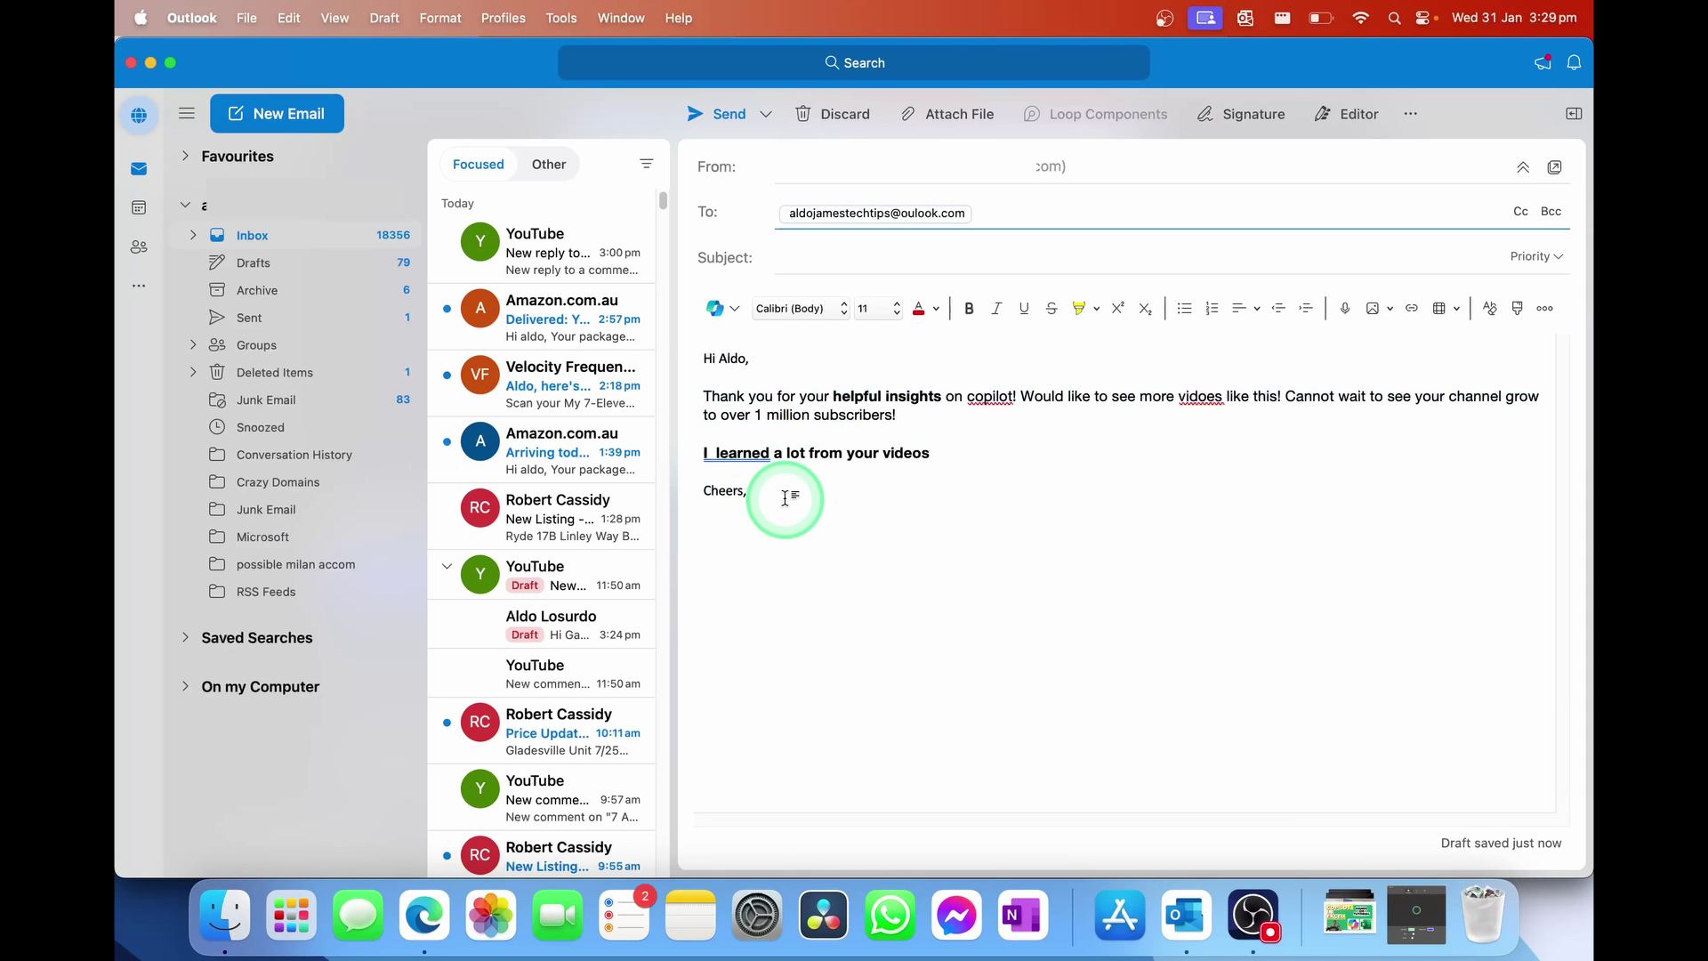
Generate a Copilot draft of the thank-you note with Formal tone and Long length
click(727, 309)
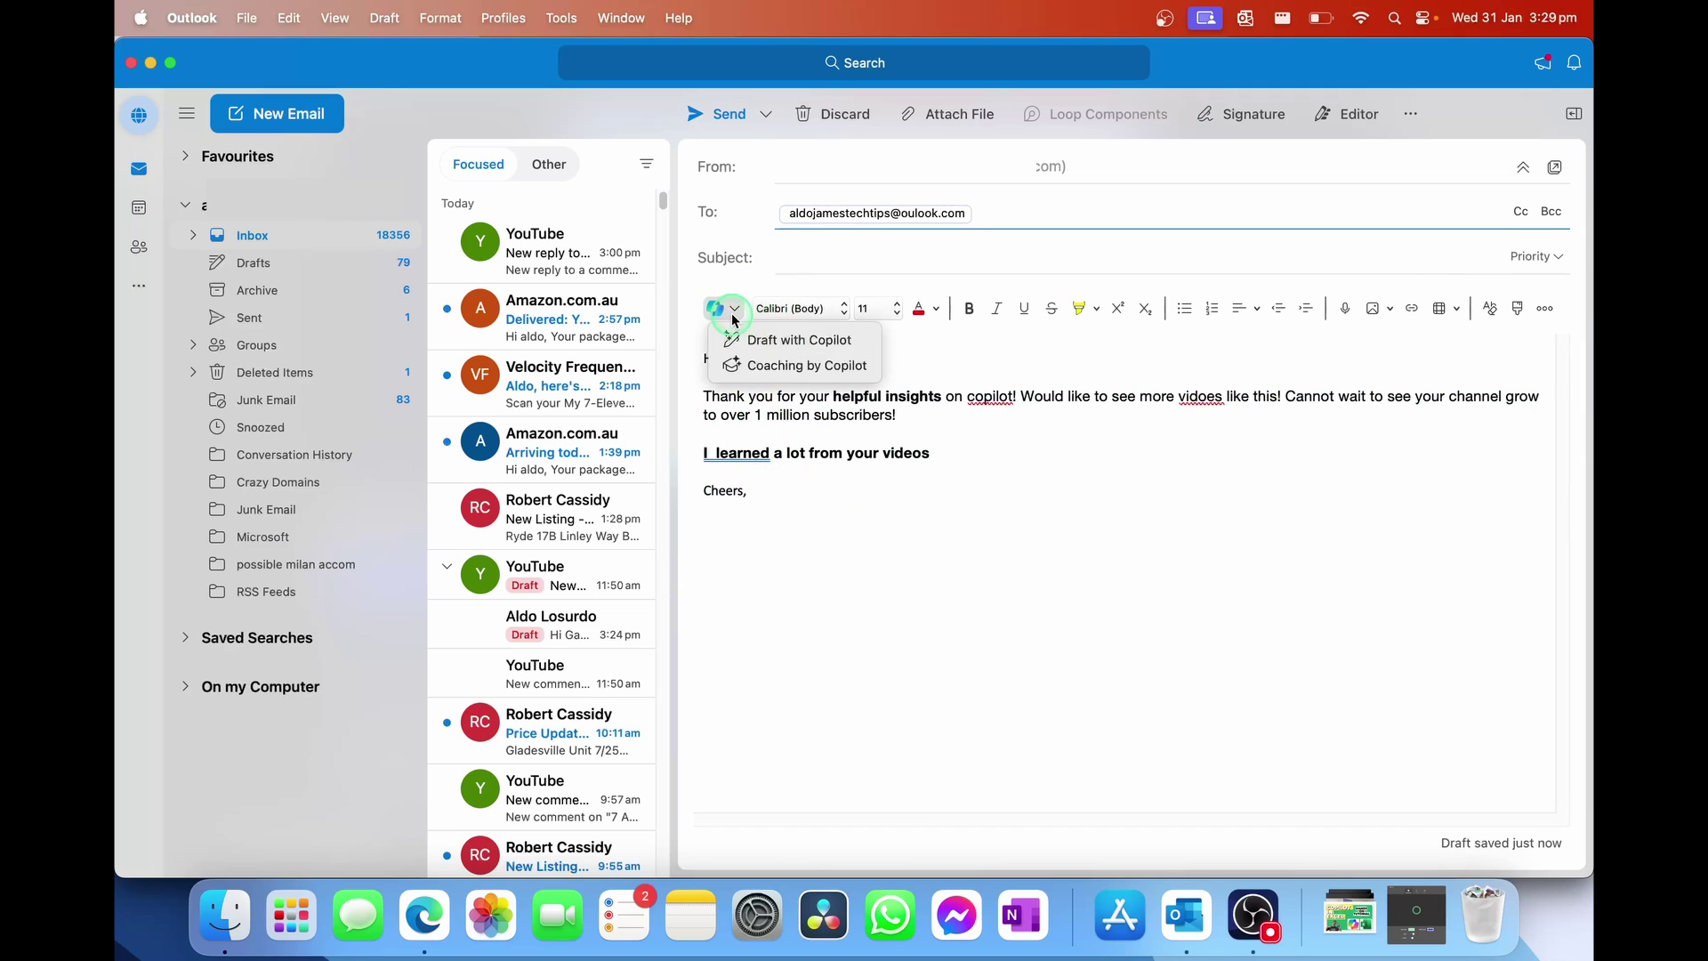
click(759, 367)
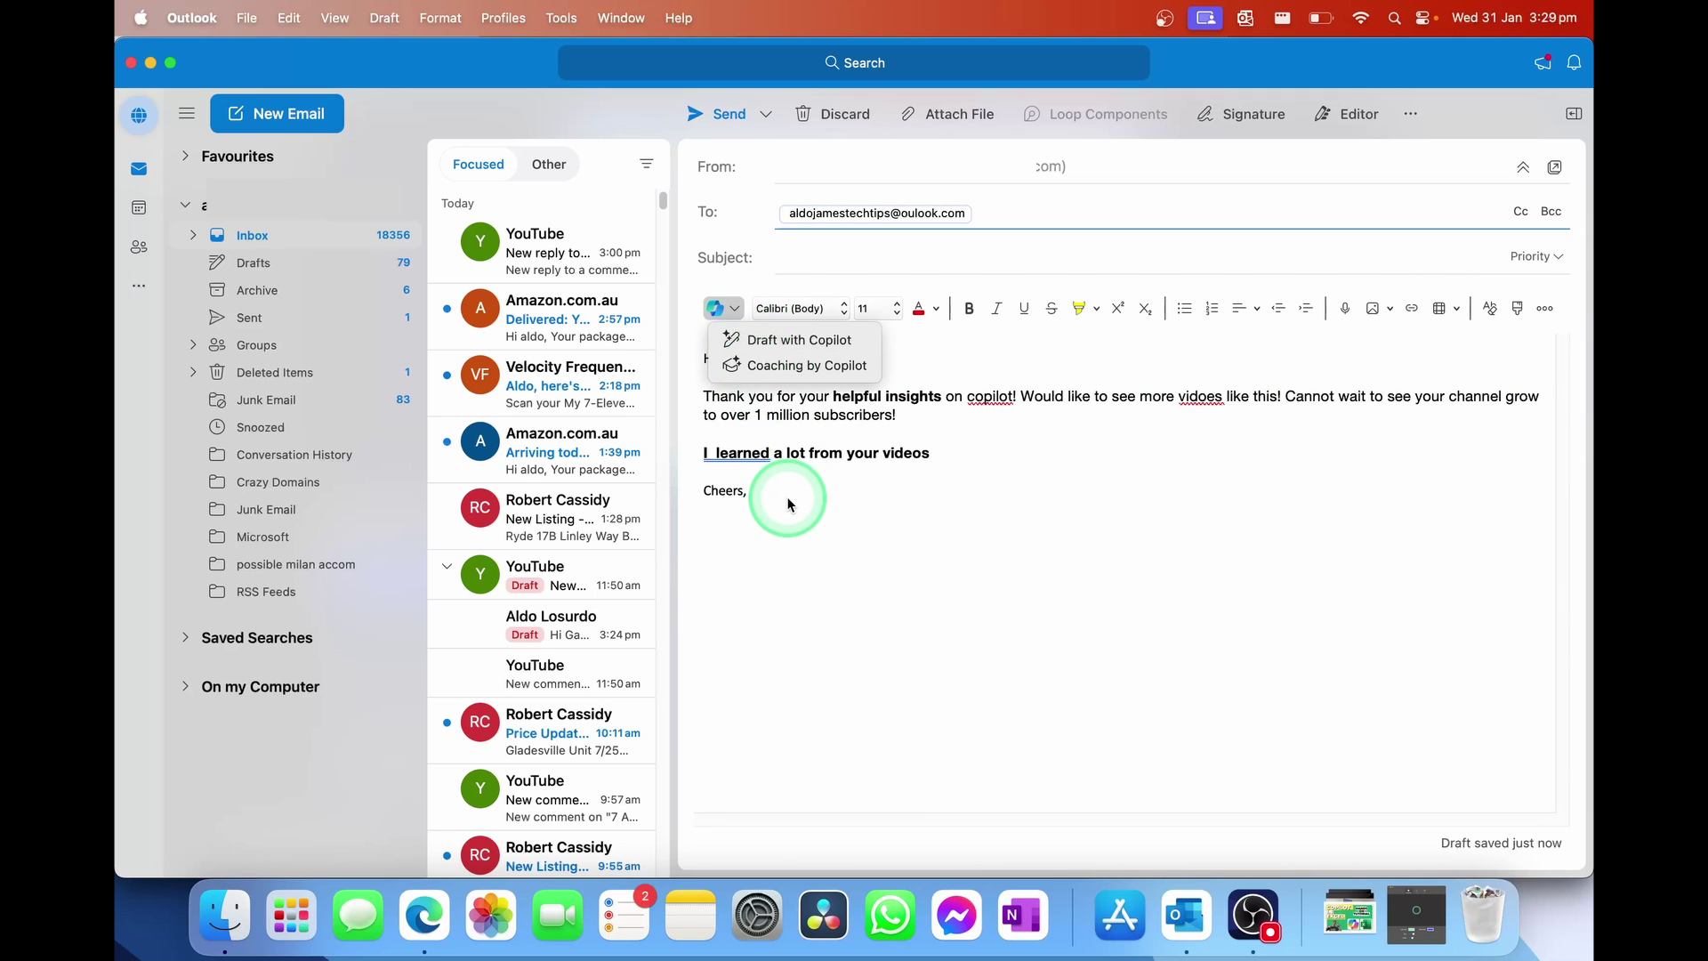
click(803, 342)
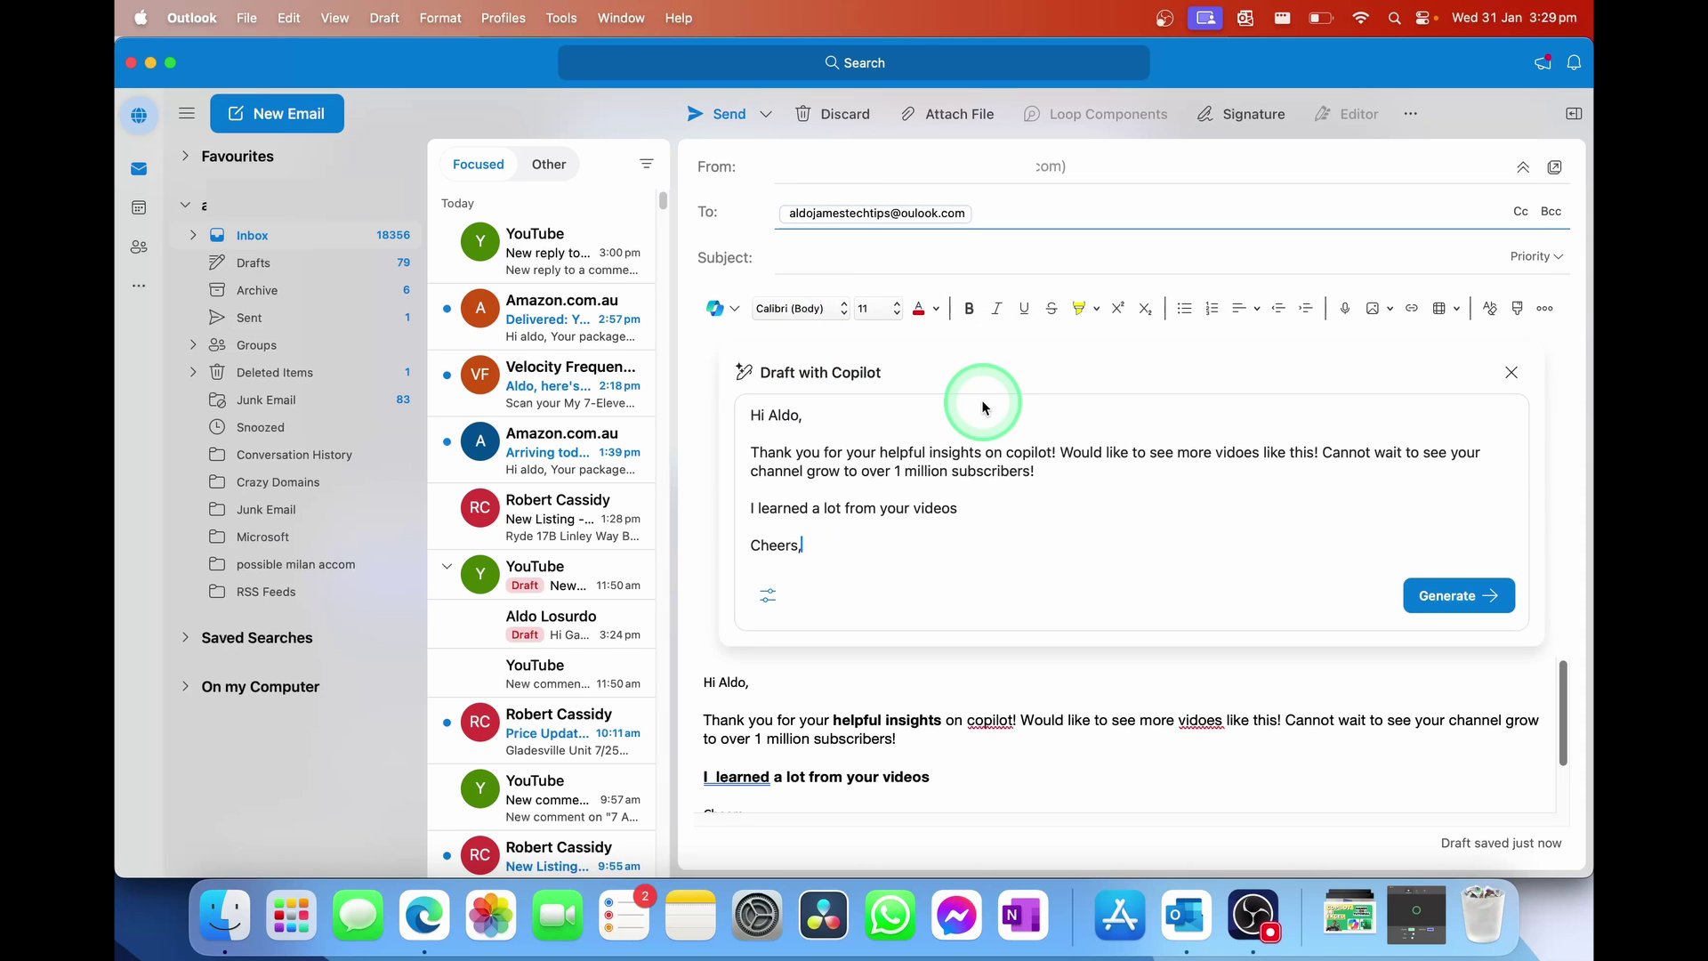
click(770, 594)
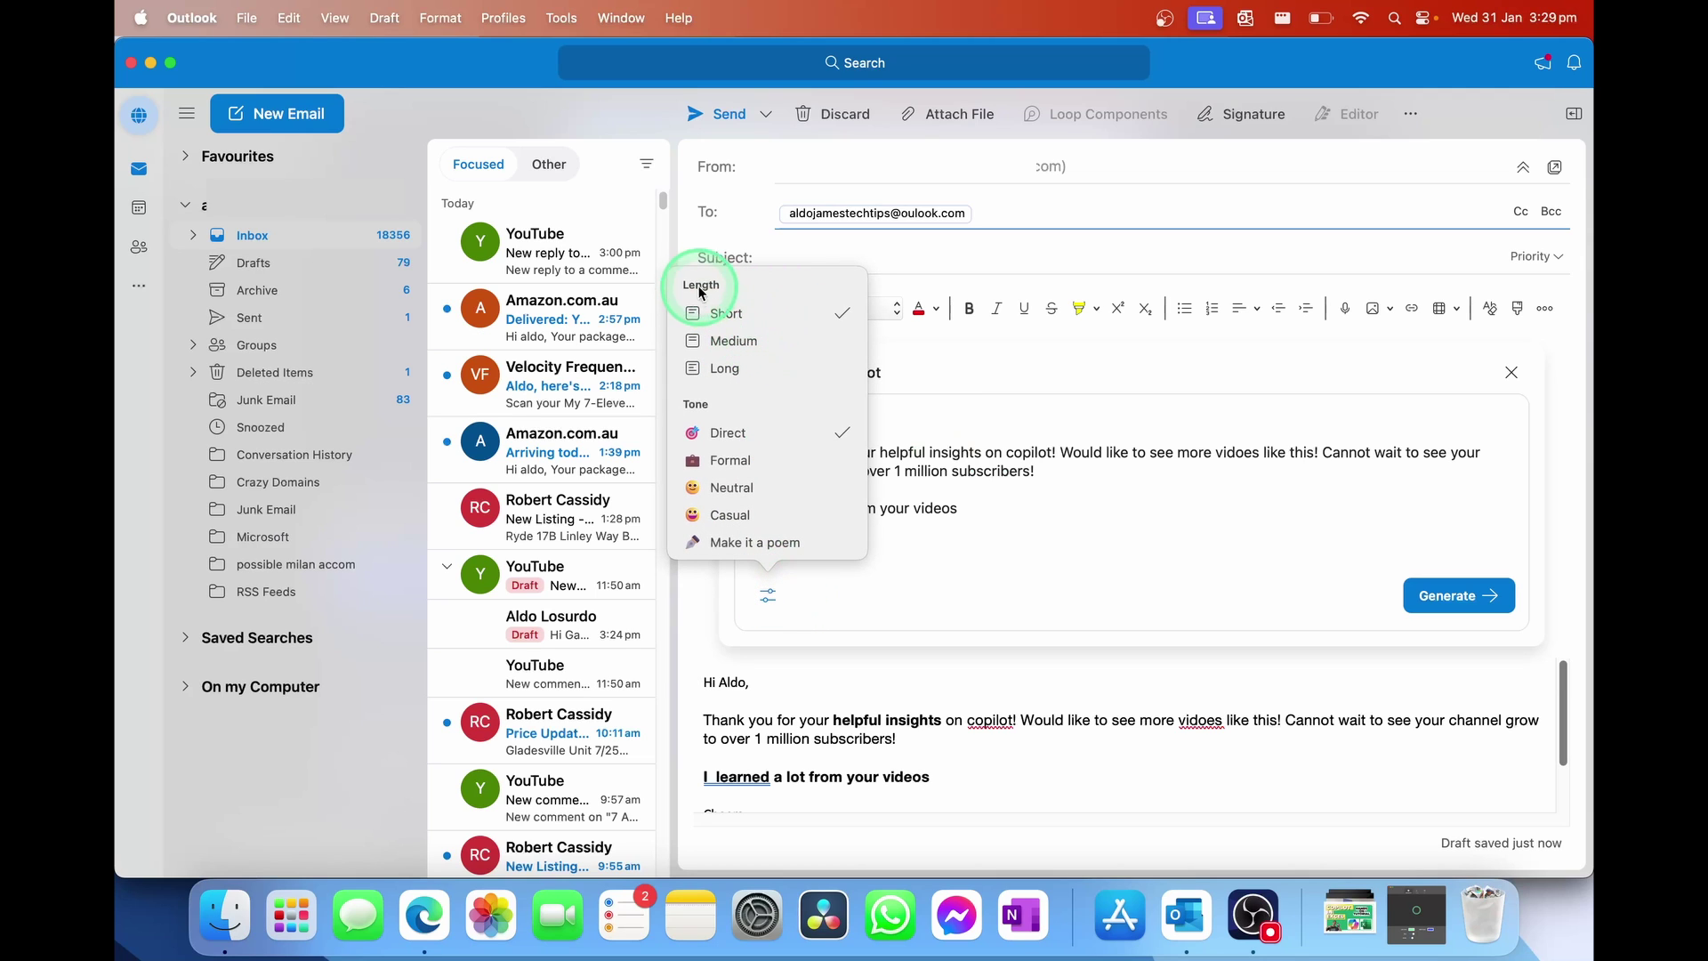
click(741, 466)
click(738, 369)
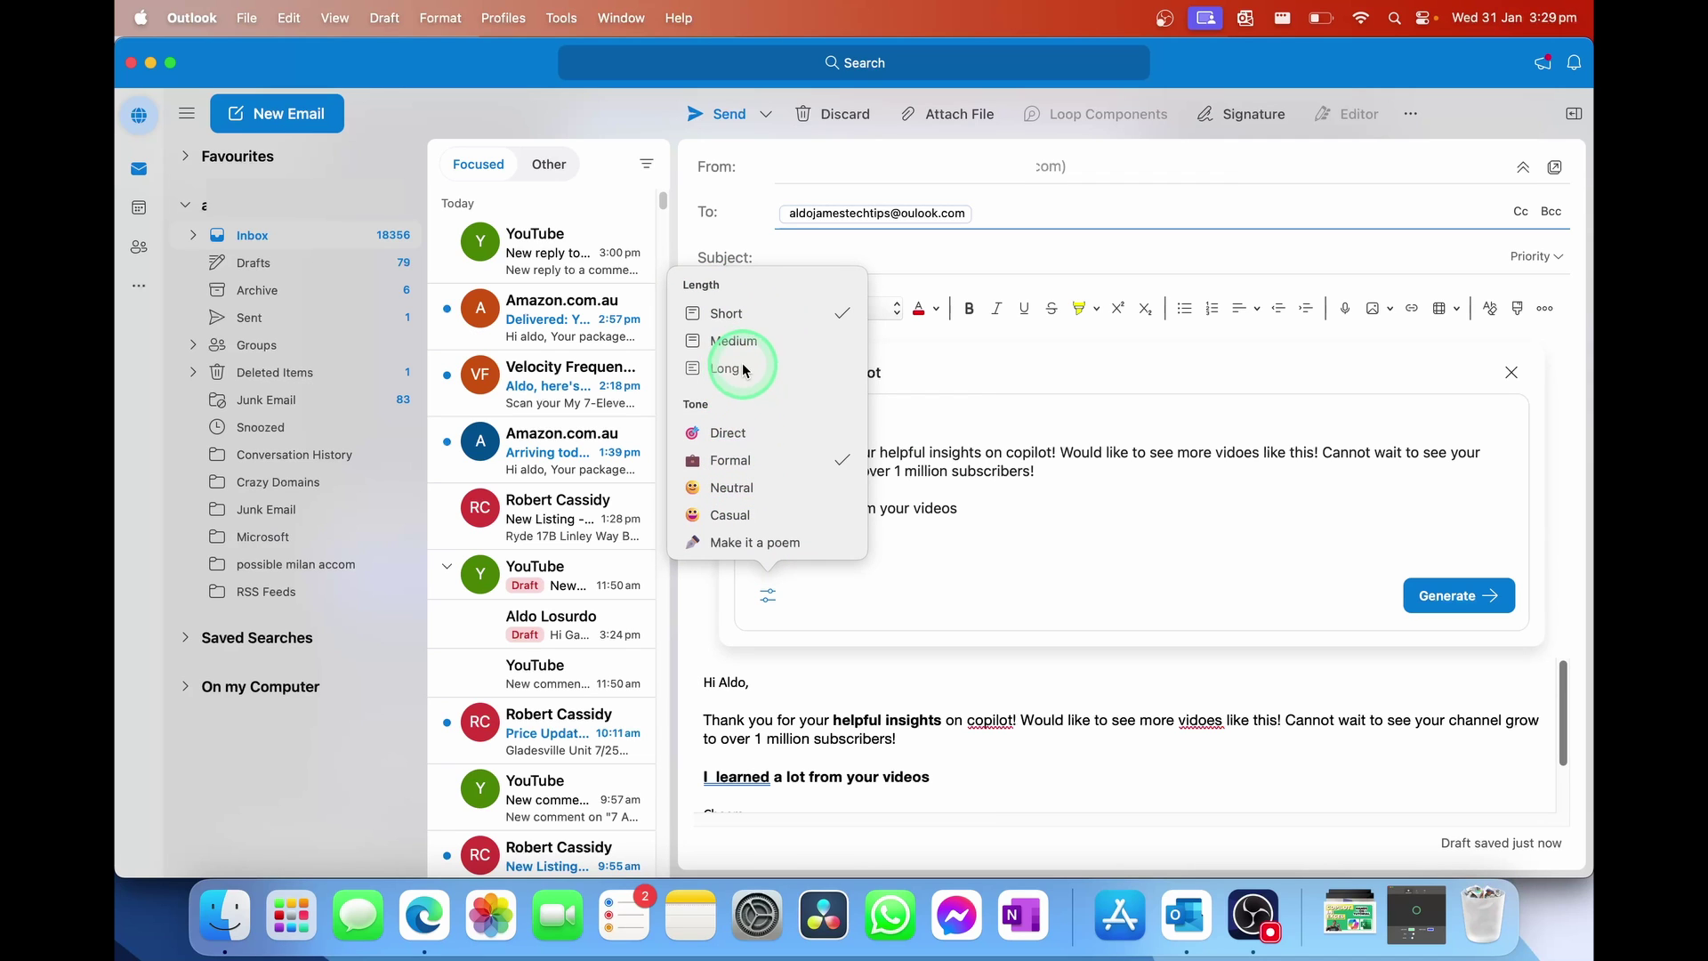
click(1331, 512)
click(1464, 594)
click(1488, 595)
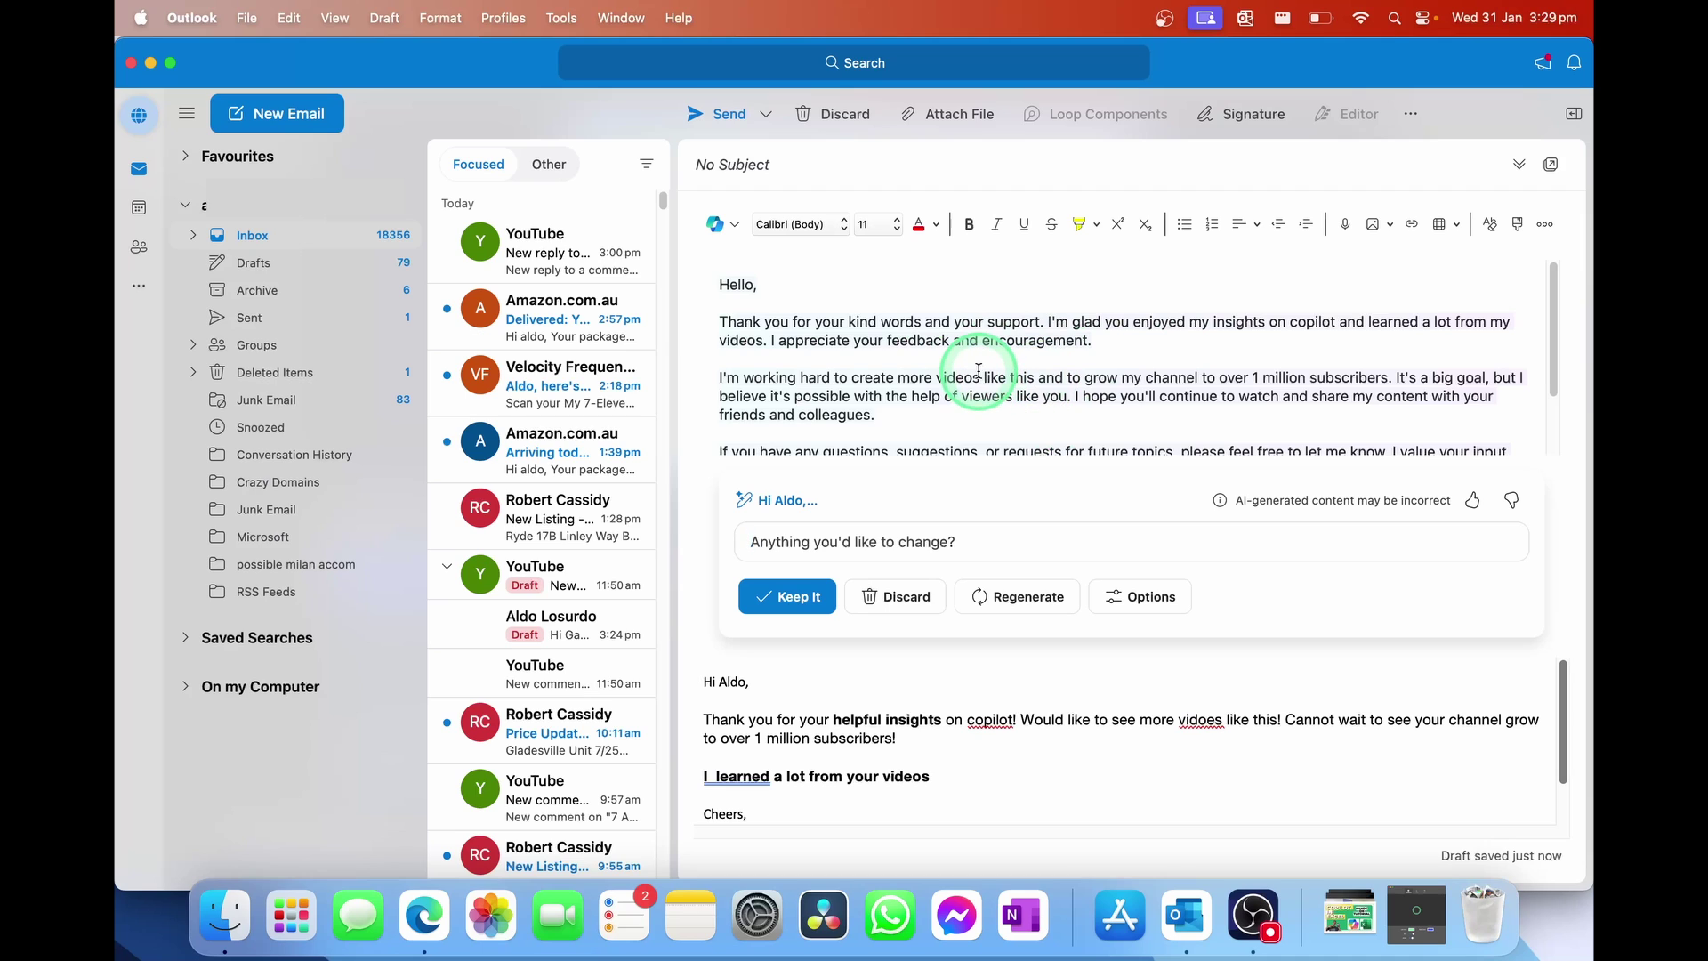
Regenerate the Copilot draft and keep version 2 of 2 about AI for developers
scroll(978, 370, down, 2)
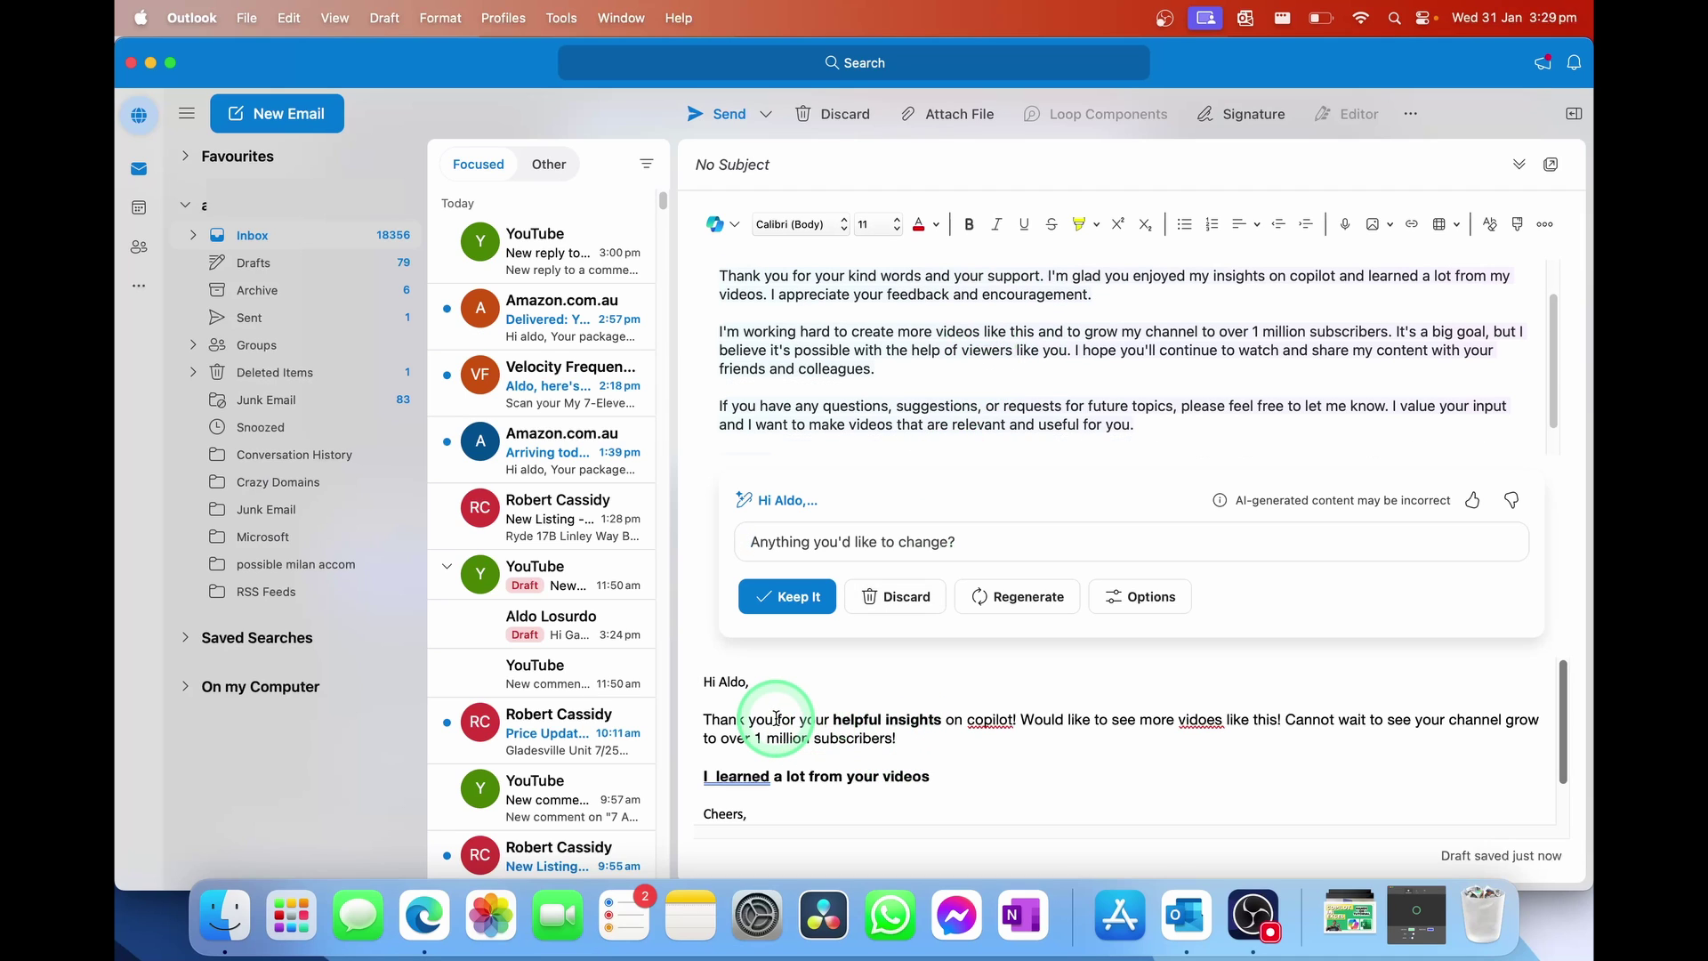
scroll(934, 382, up, 2)
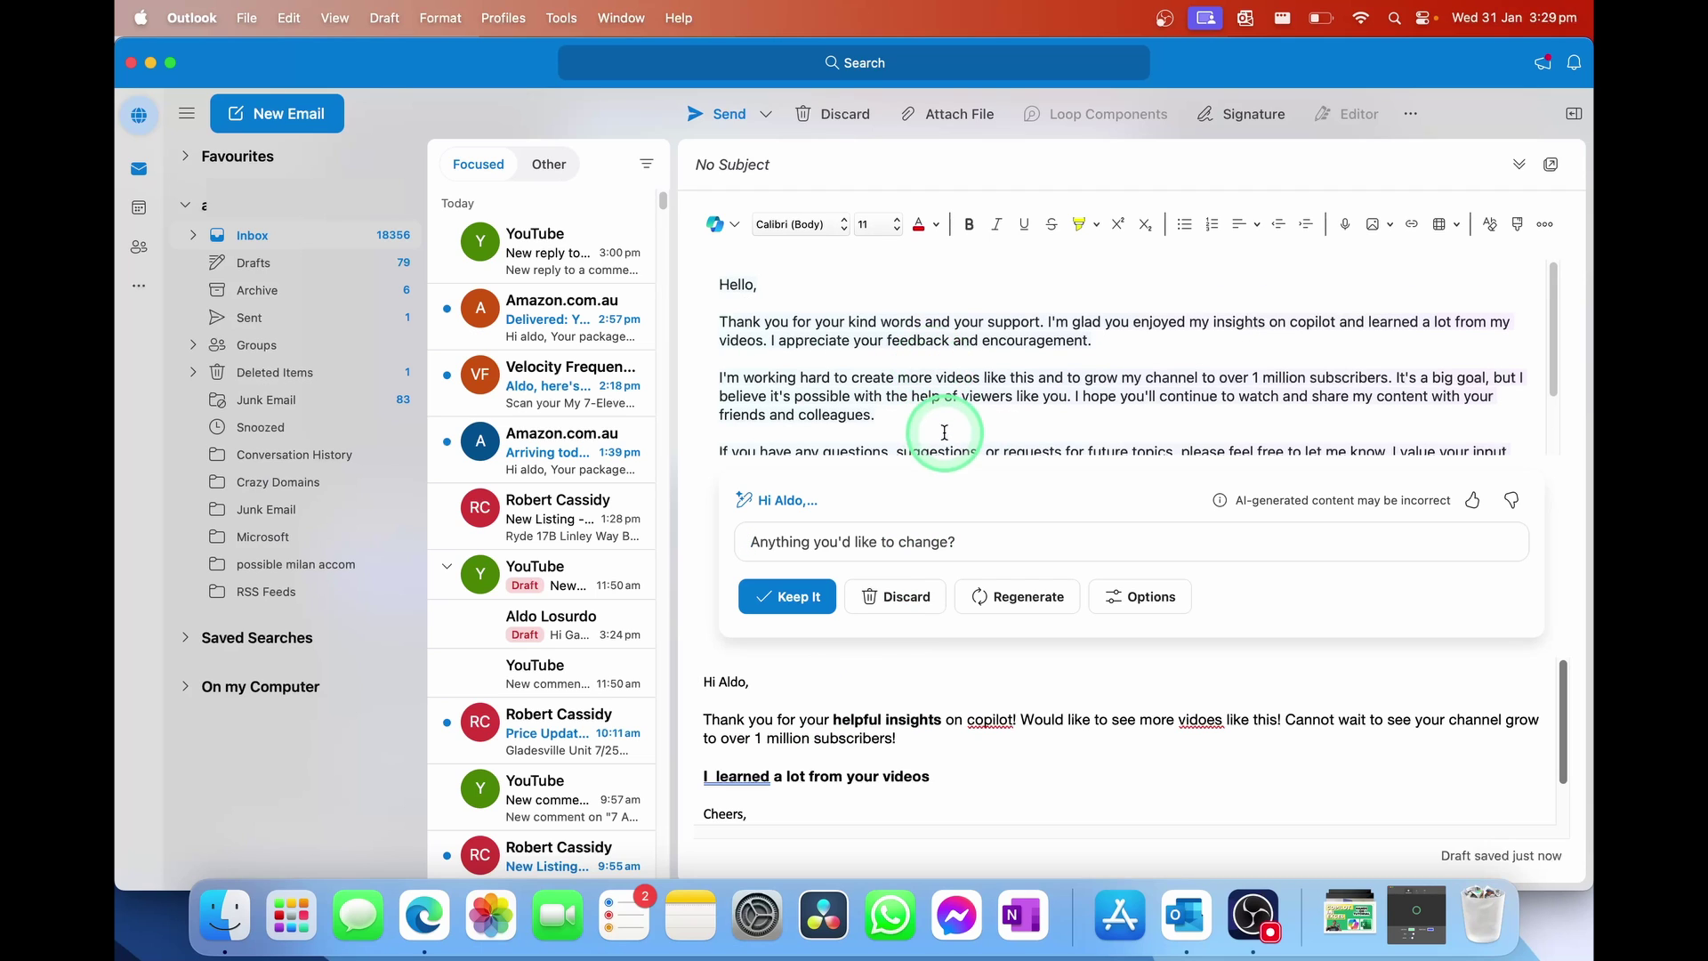
scroll(943, 401, down, 4)
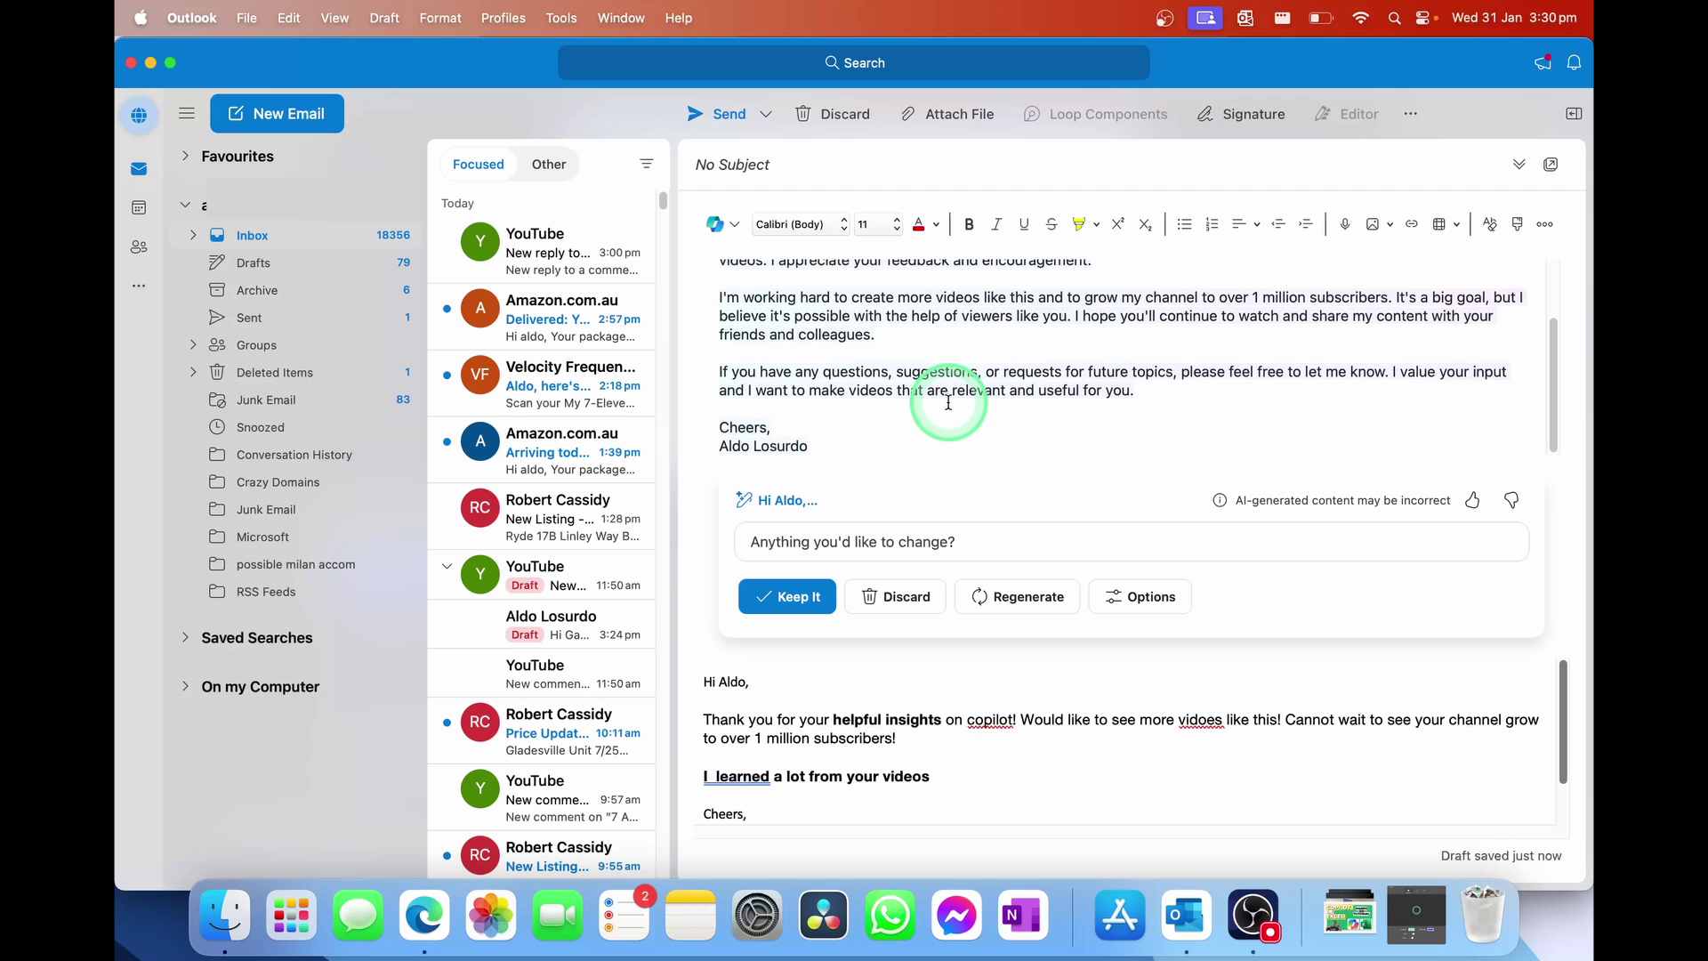
scroll(948, 402, up, 4)
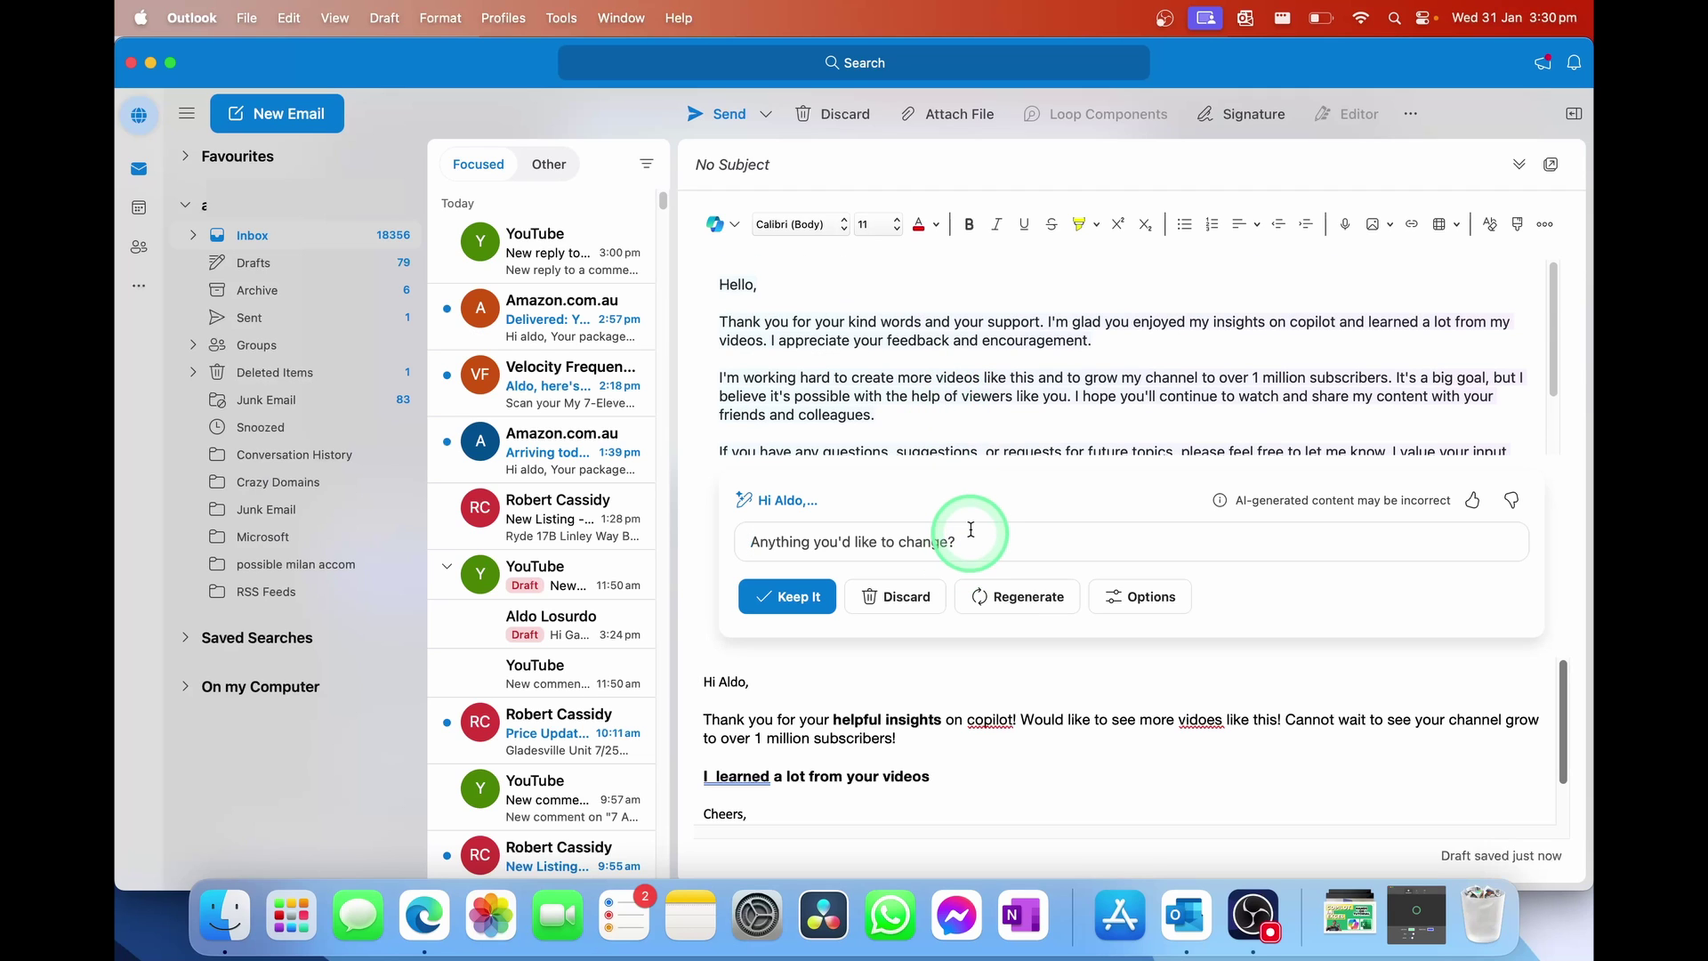
click(1005, 597)
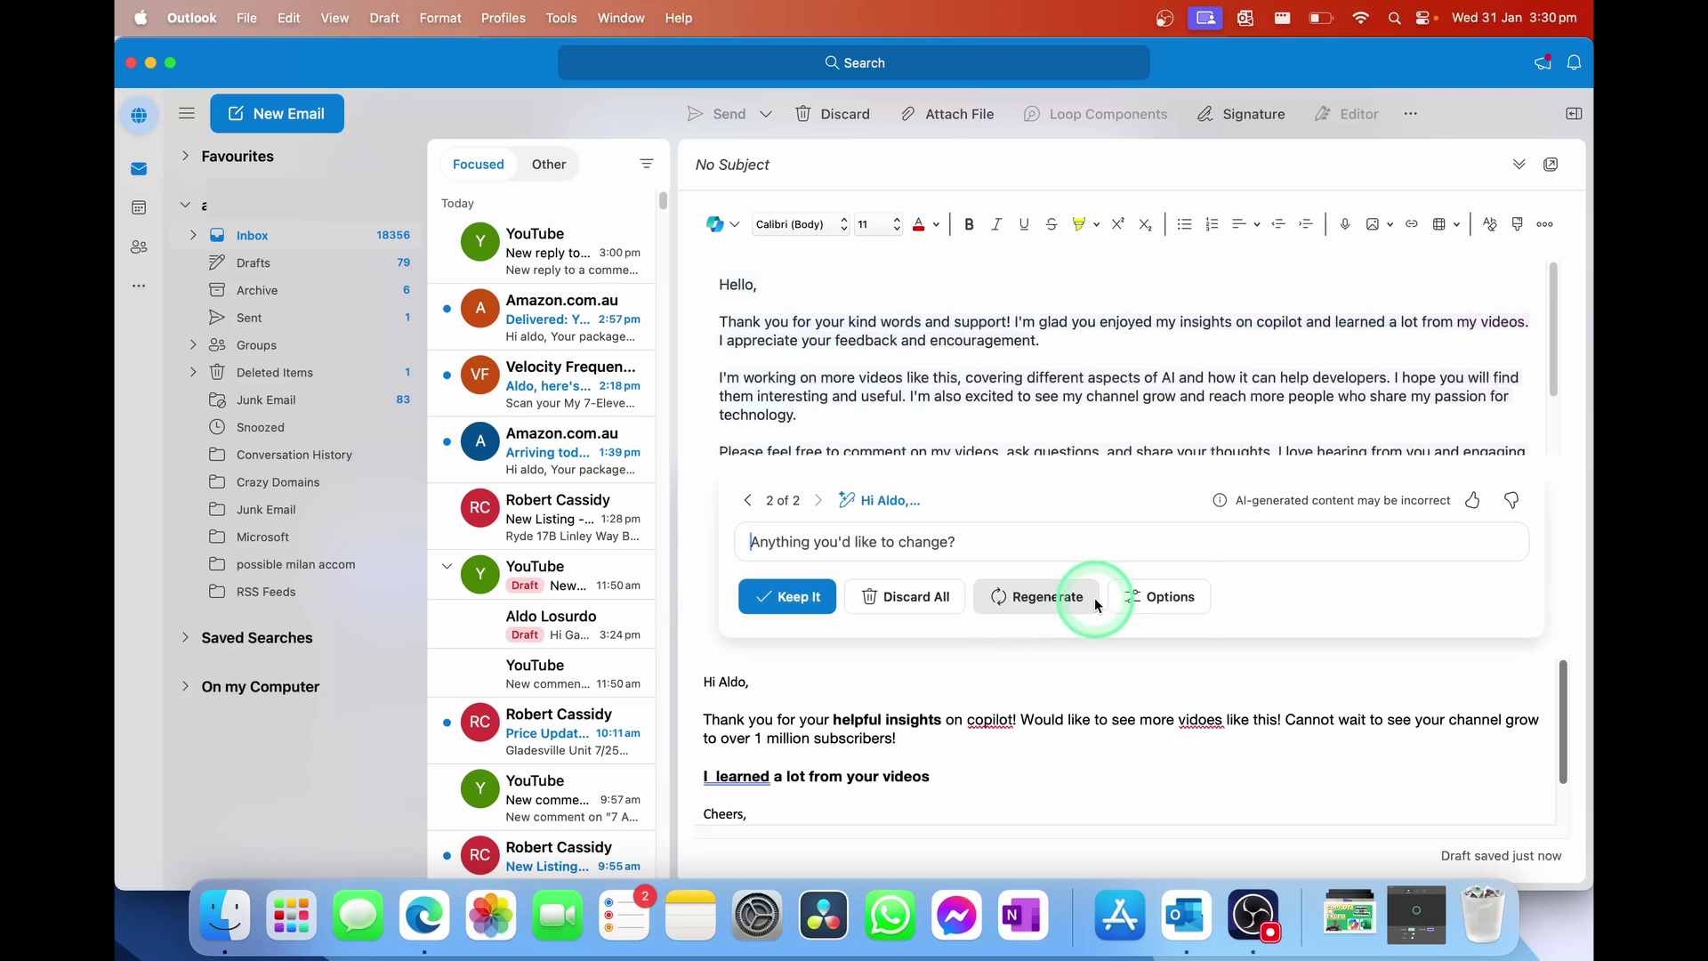
click(1193, 604)
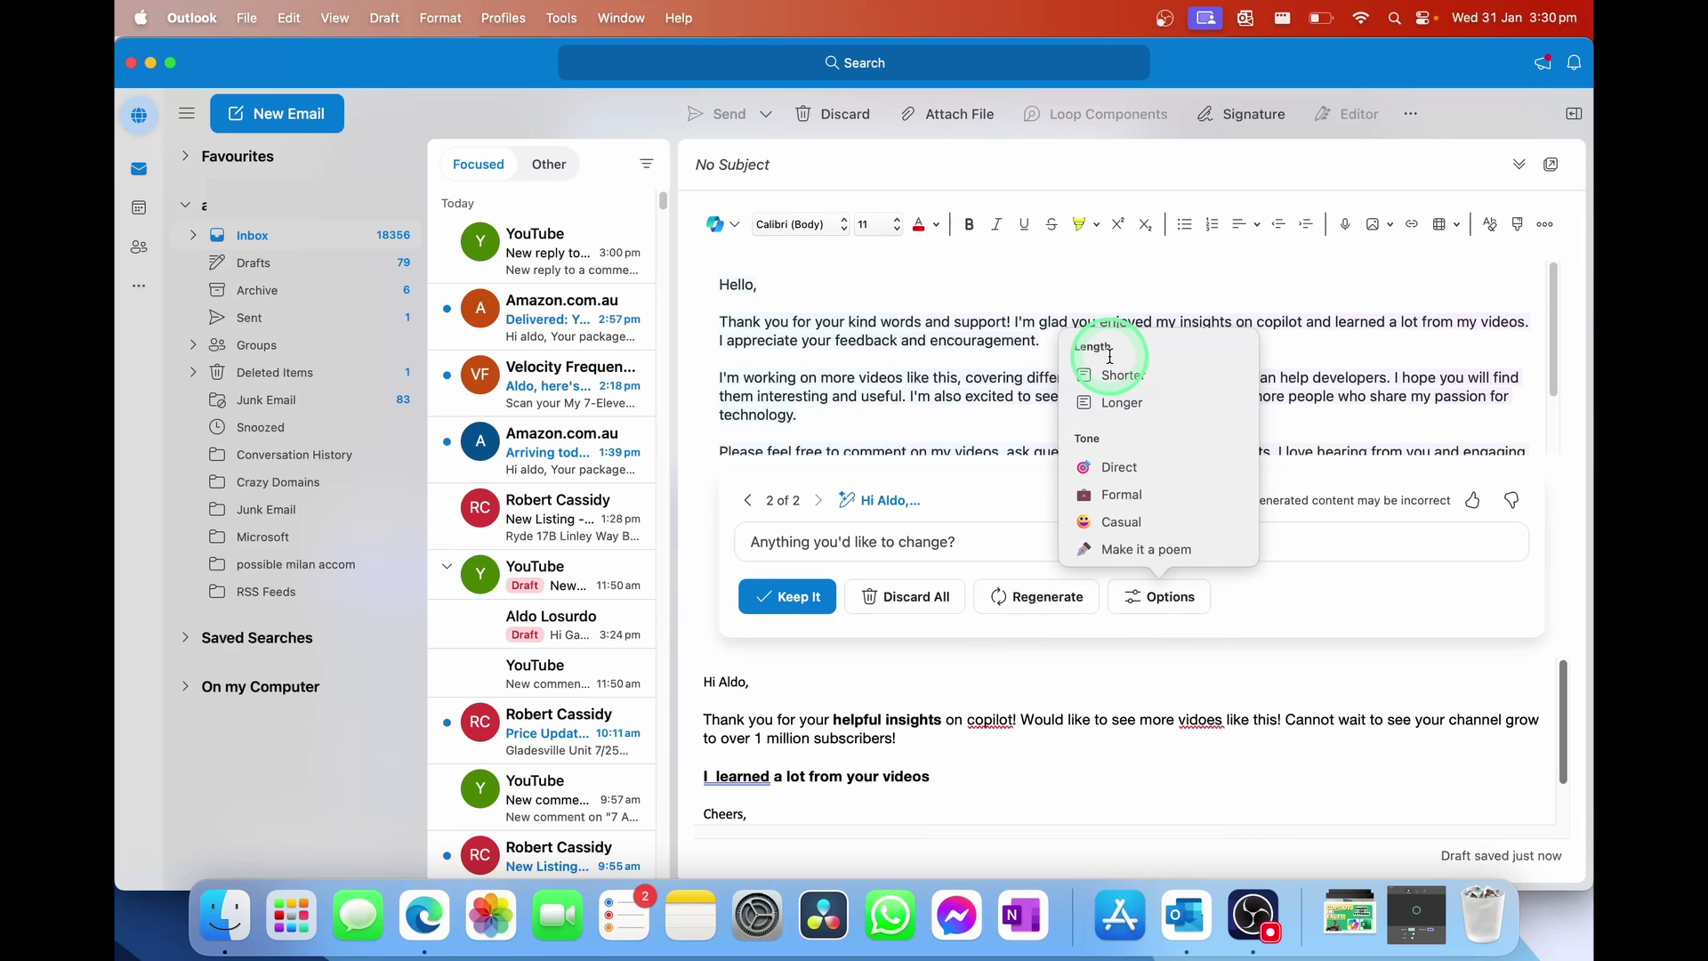
click(976, 494)
click(800, 594)
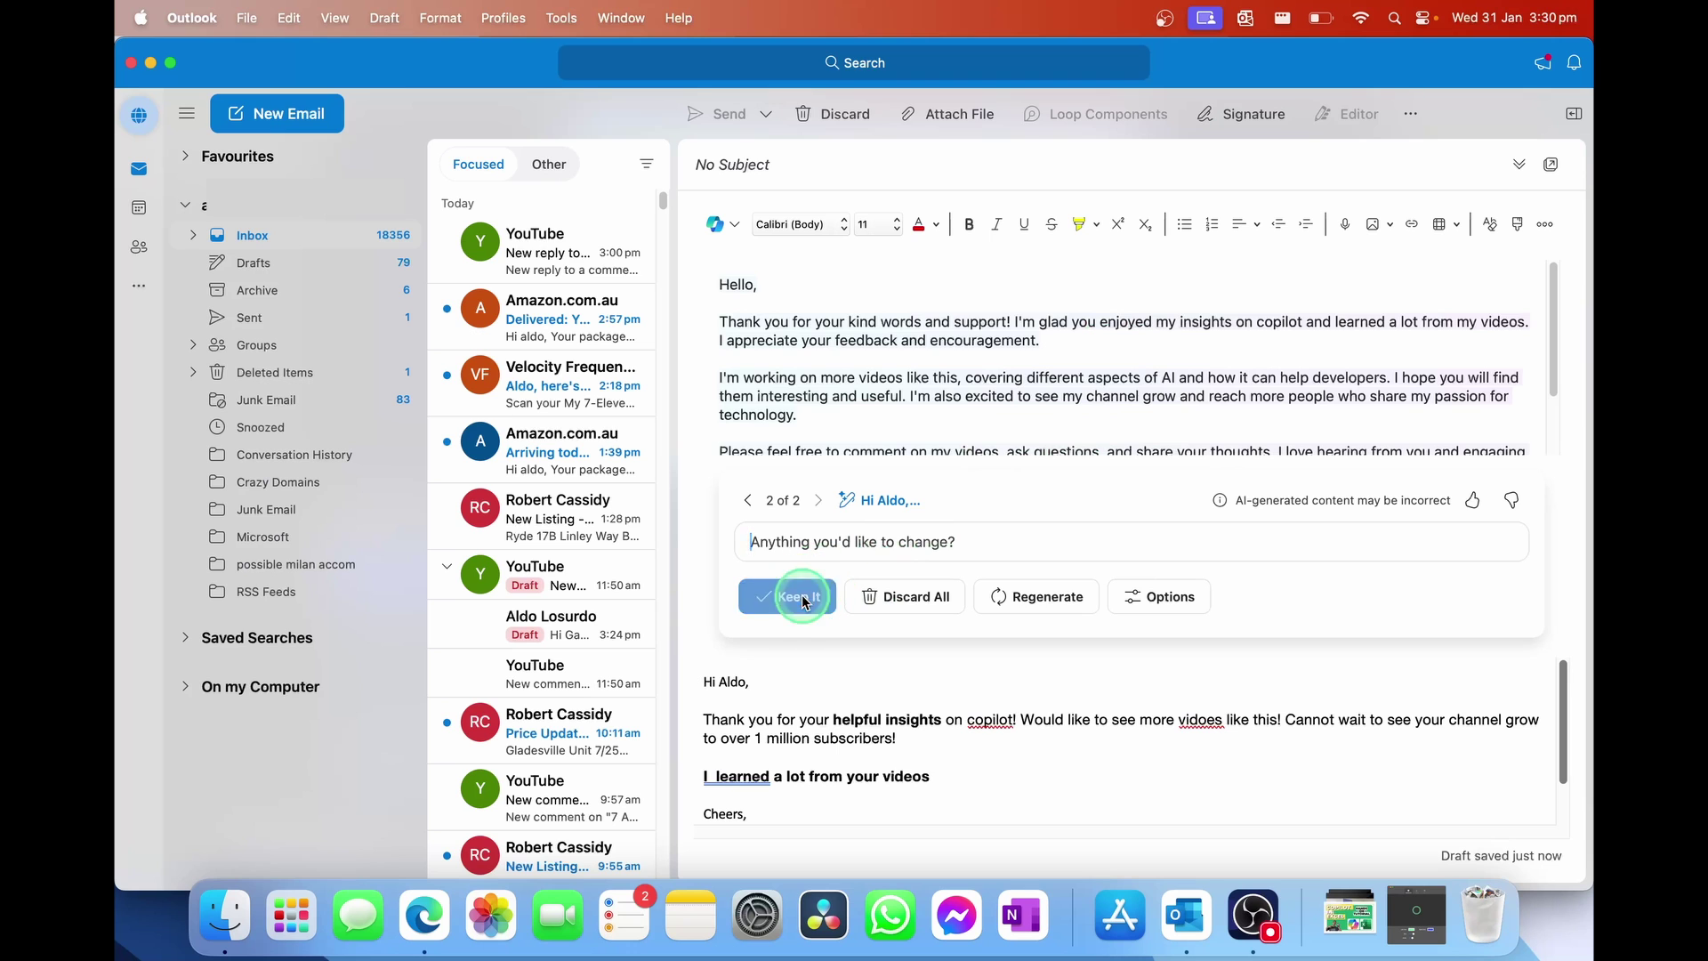